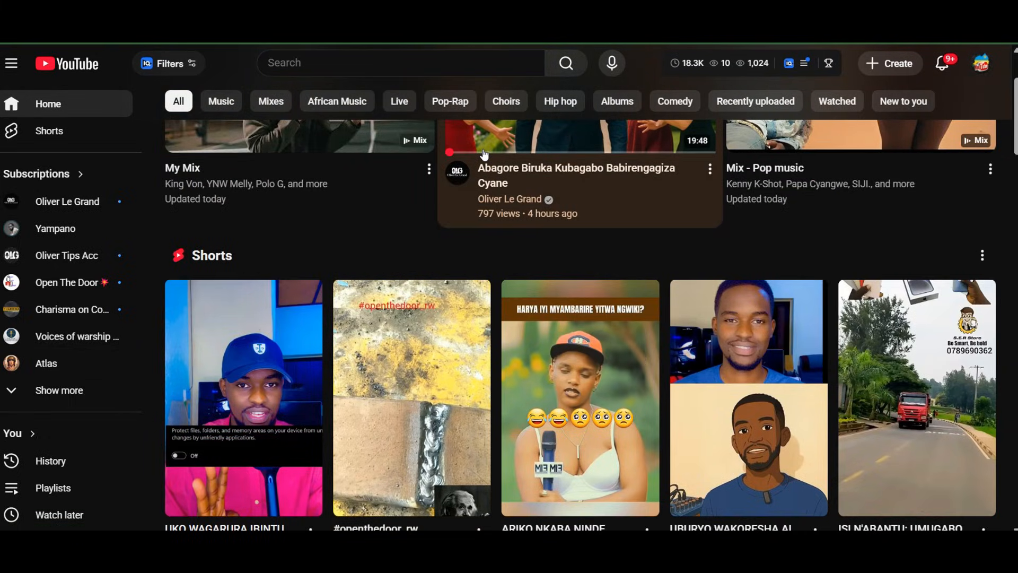
pyautogui.scroll(3, 484, 154)
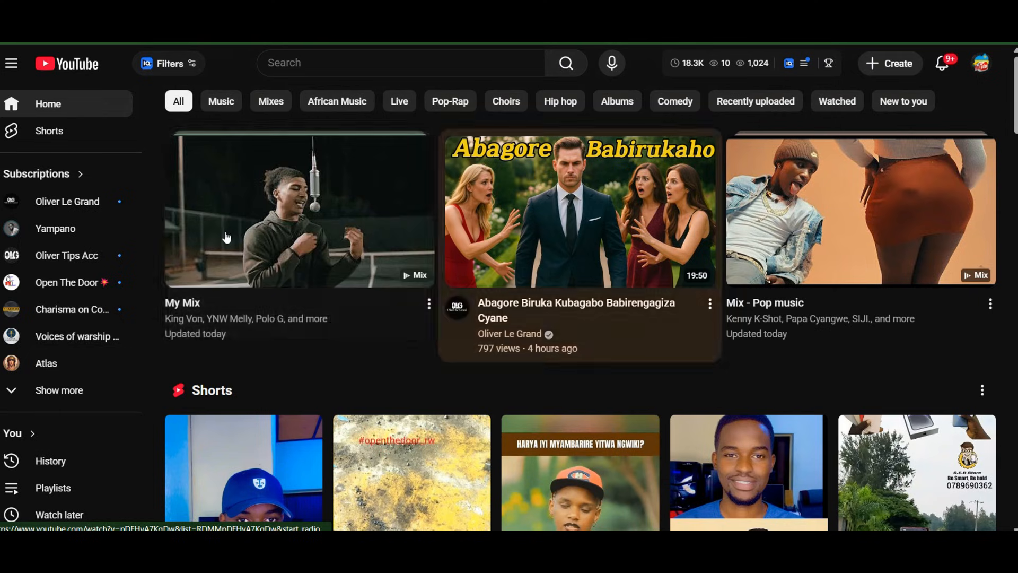
pyautogui.scroll(-3, 285, 319)
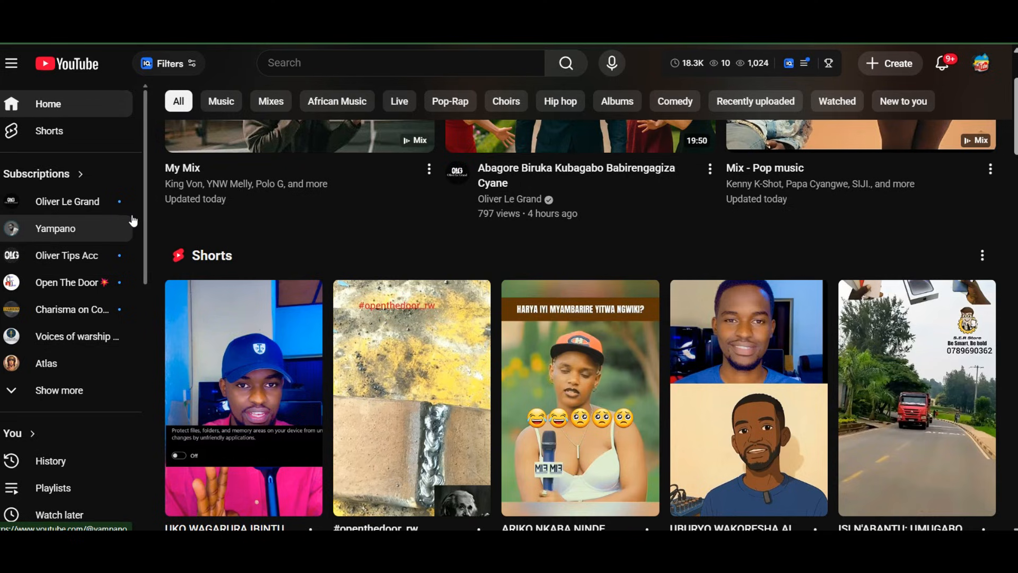
pyautogui.scroll(-8, 340, 293)
pyautogui.scroll(-9, 340, 293)
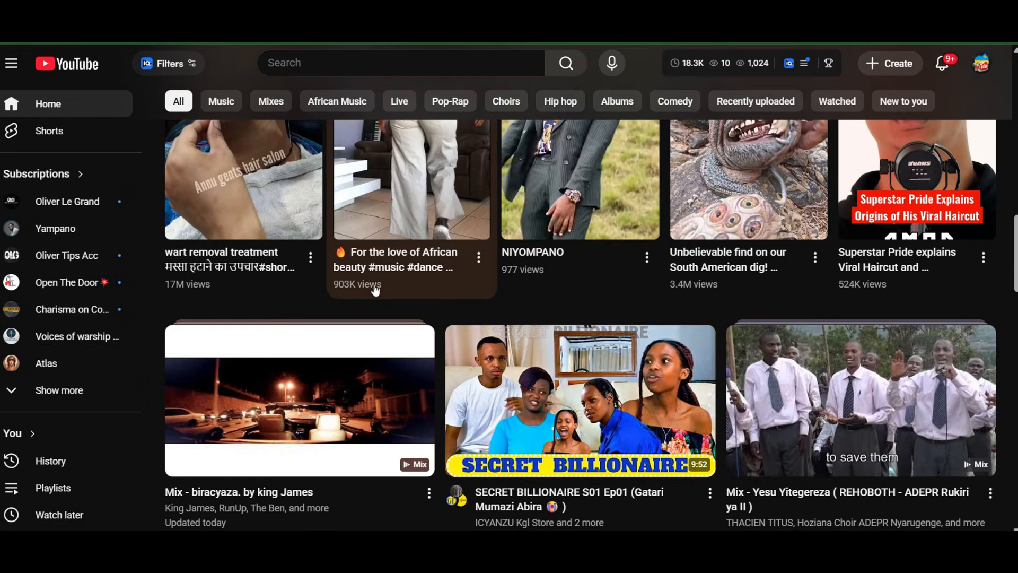
pyautogui.scroll(-4, 375, 288)
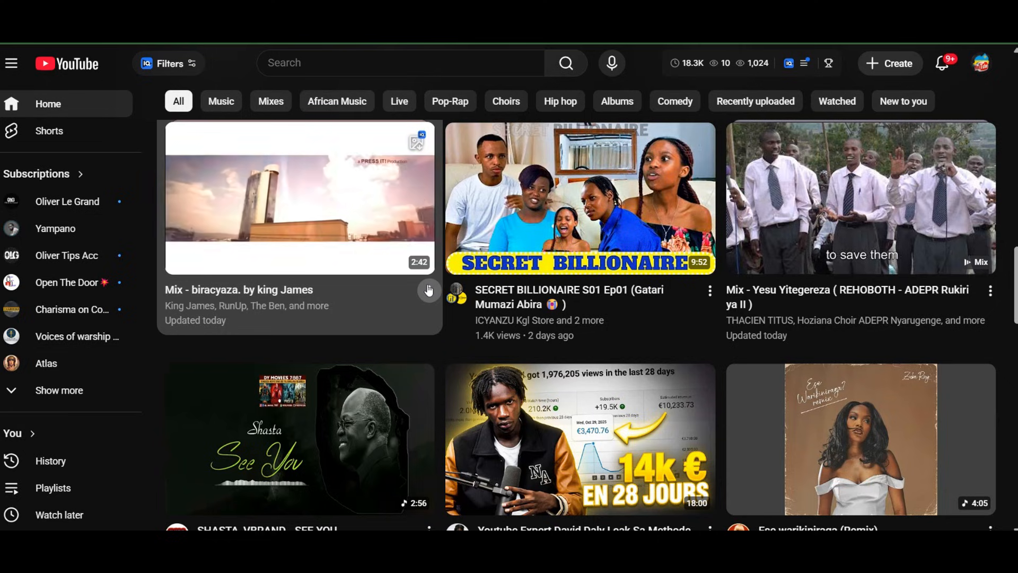
# Start a new video upload and select the file 1207 (1).mp4
pyautogui.click(896, 73)
pyautogui.click(914, 102)
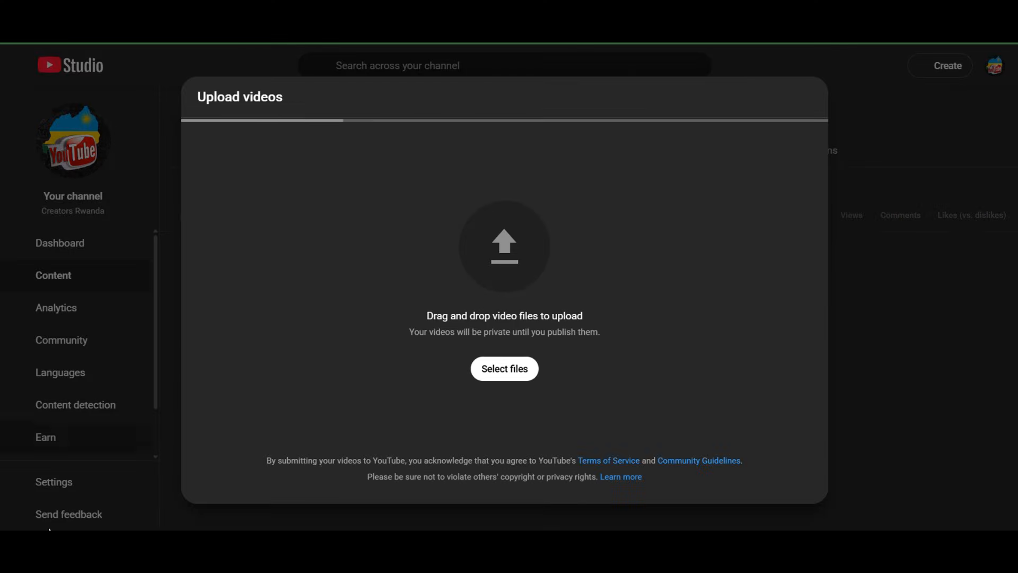
pyautogui.click(507, 370)
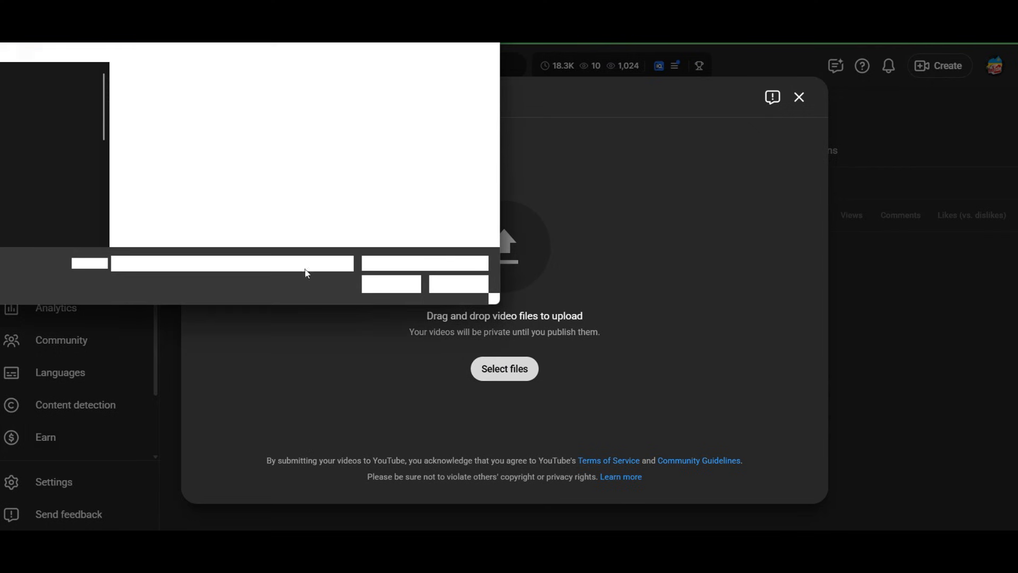
pyautogui.click(175, 126)
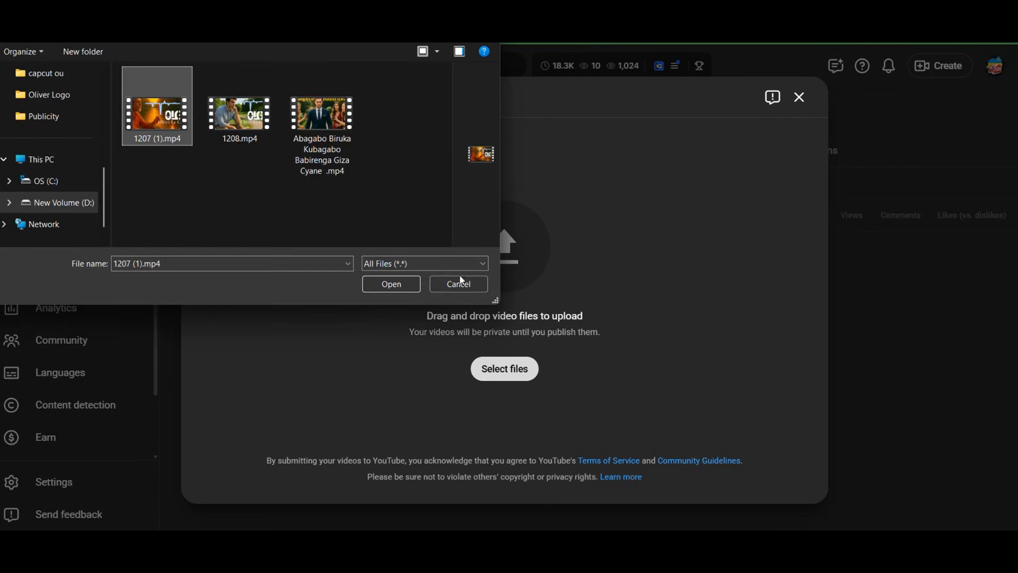
pyautogui.click(377, 284)
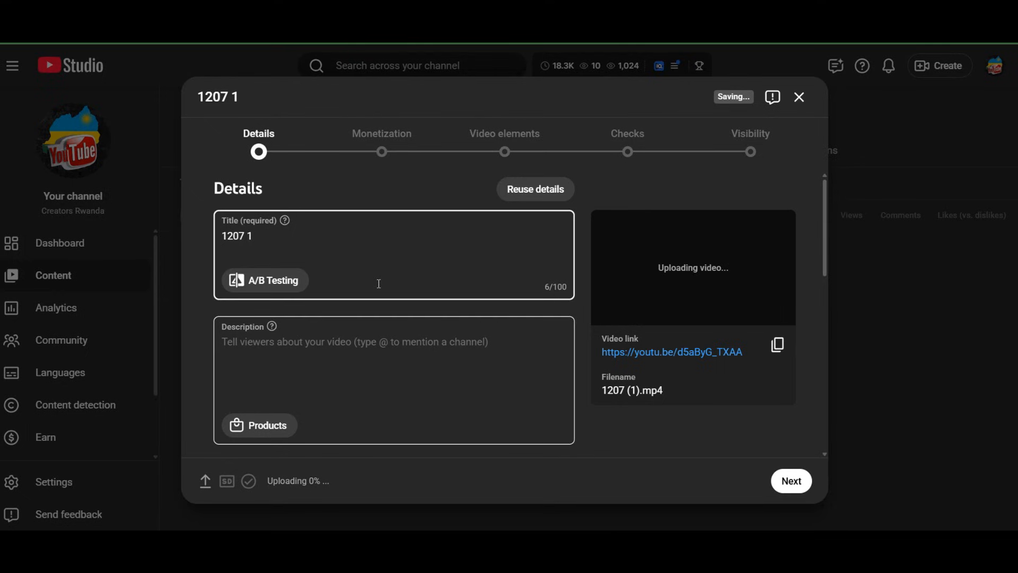
# Replace the default video title with the copied text "Uko Waka Uploading Video Yawe Yamber Kuri Youtube Neza"
pyautogui.click(266, 214)
pyautogui.hotkey('ctrl', 'a')
pyautogui.press('BackSpace')
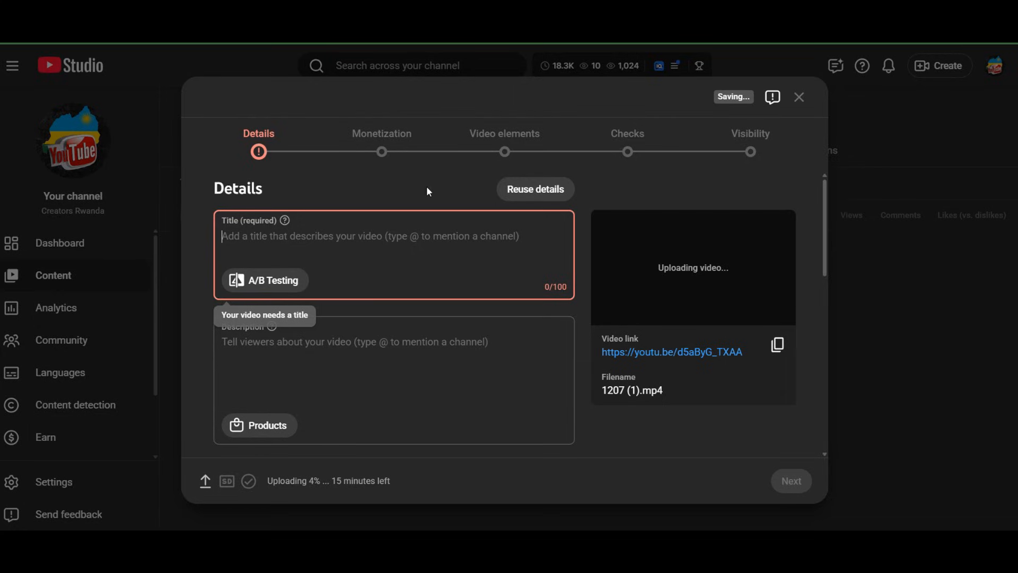
pyautogui.rightClick(277, 242)
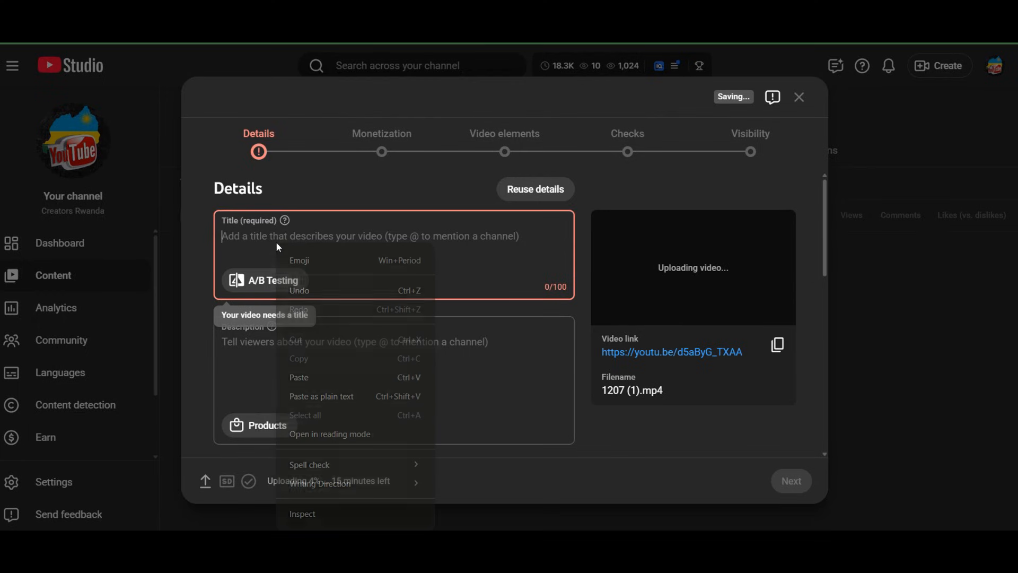
pyautogui.click(320, 383)
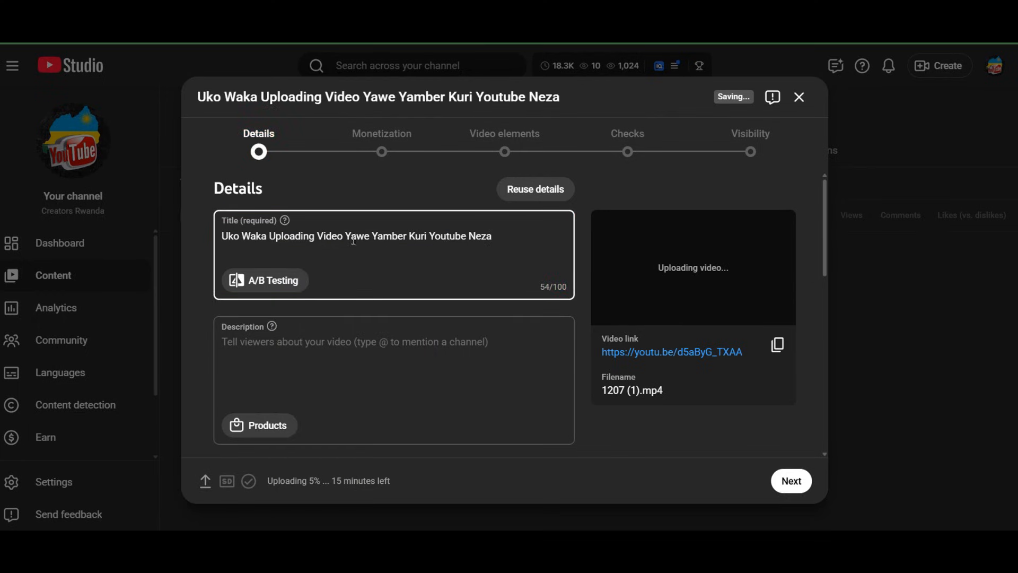
# Correct the word "Yamber" to "Yambere" in the video title
pyautogui.click(408, 238)
pyautogui.write('E')
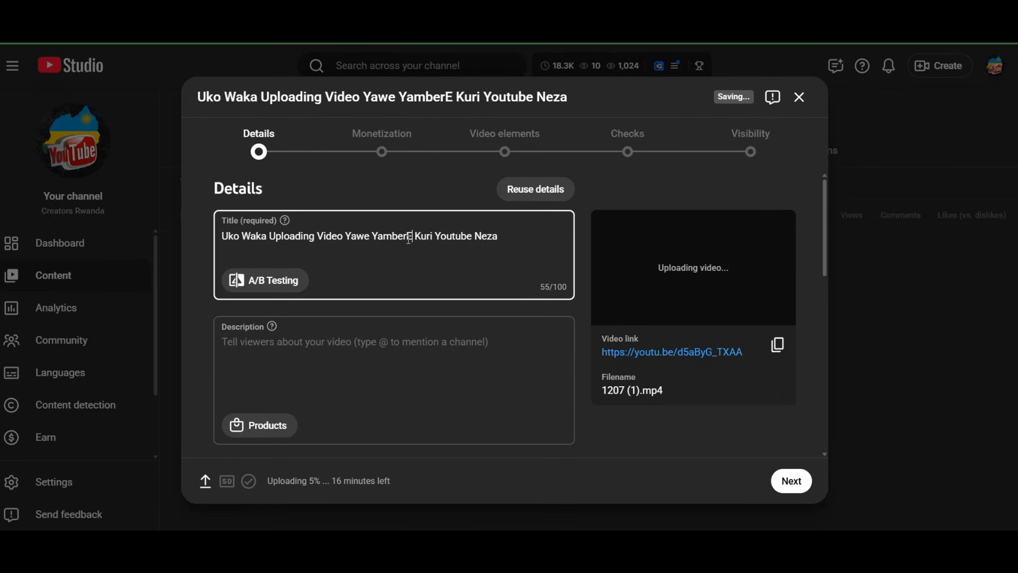
pyautogui.press('BackSpace')
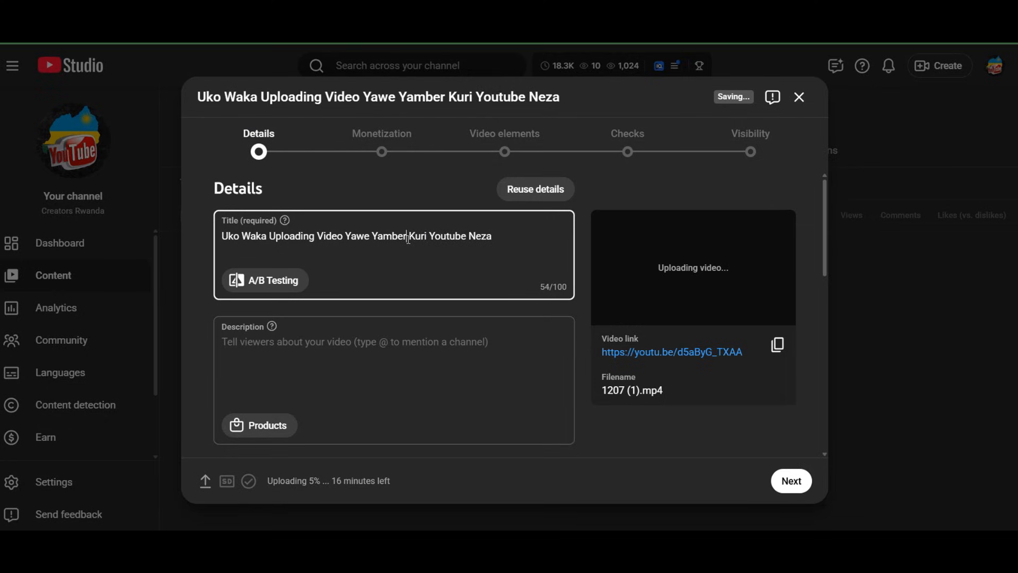
pyautogui.write('e')
# Paste the copied description beginning "Uyu musomo urakwereka uko washyira (uploading) video yawe" into the video description and review it
pyautogui.click(357, 348)
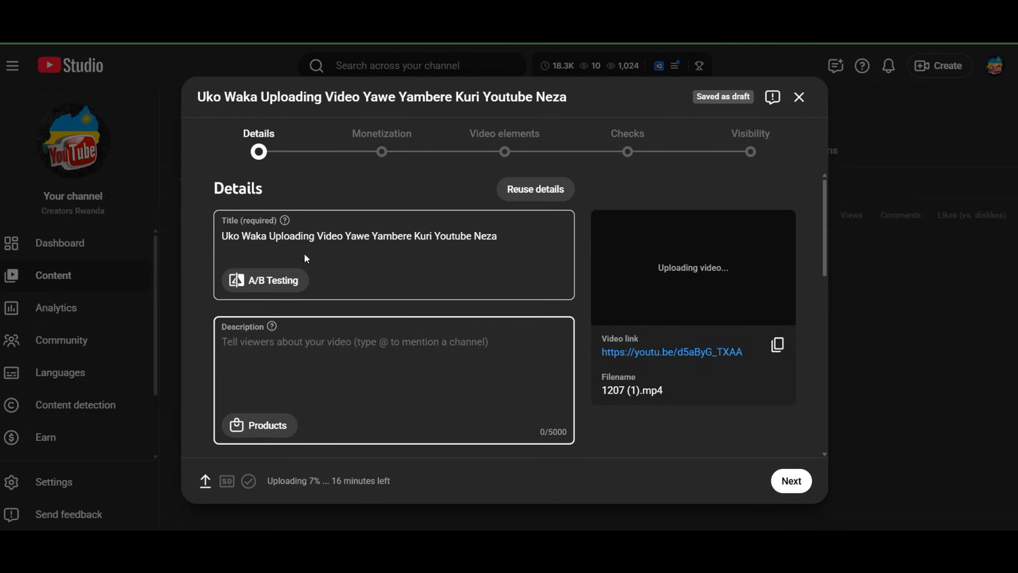
pyautogui.click(317, 246)
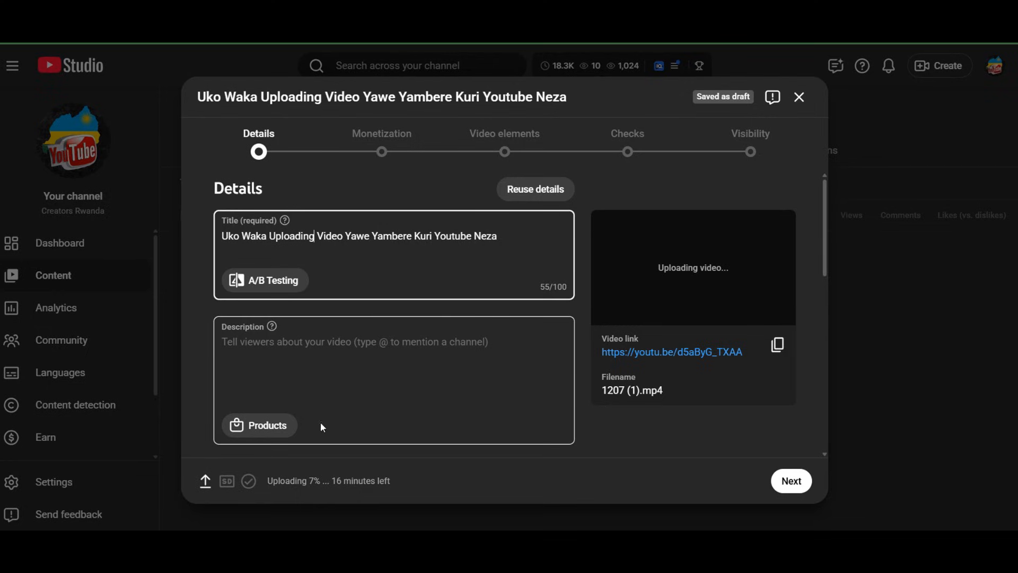
pyautogui.click(326, 347)
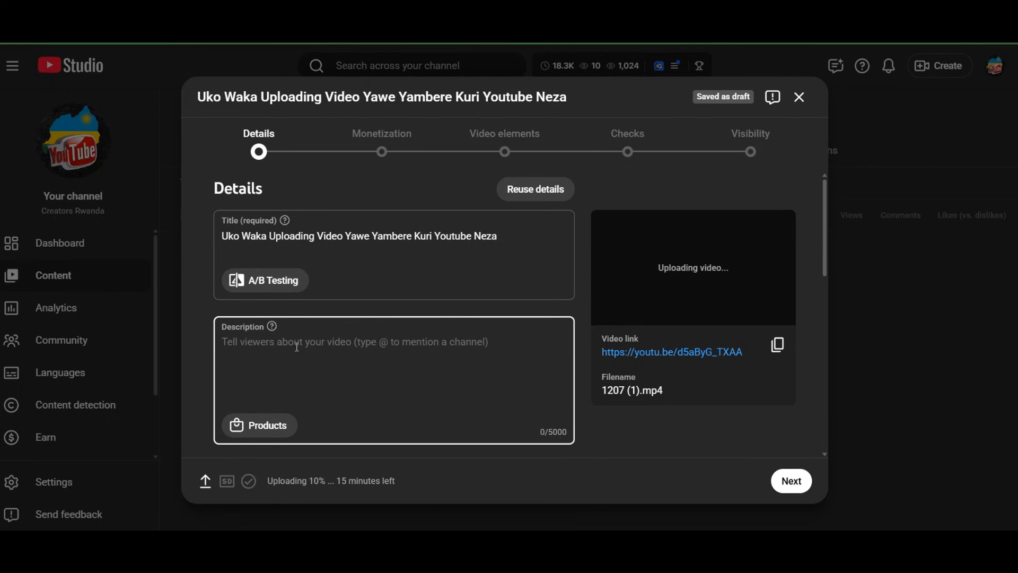
pyautogui.hotkey('ctrl', 'v')
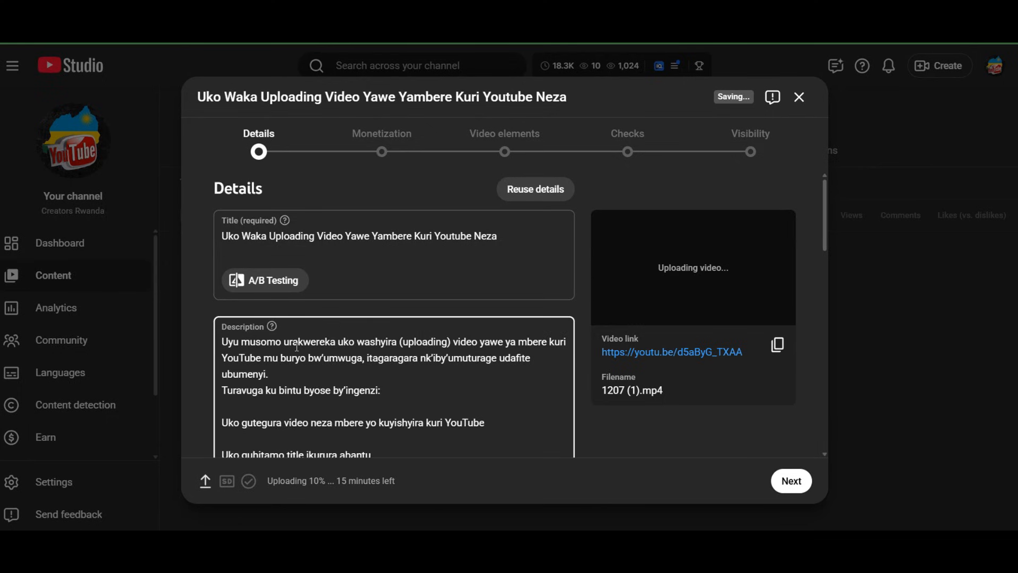
pyautogui.scroll(-4, 323, 368)
pyautogui.scroll(-3, 323, 368)
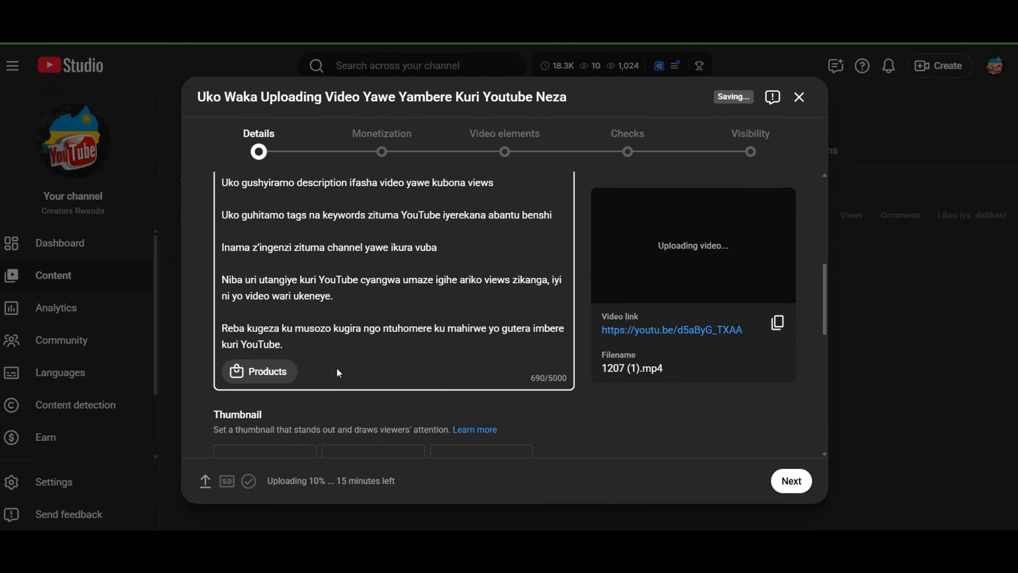
pyautogui.scroll(5, 336, 367)
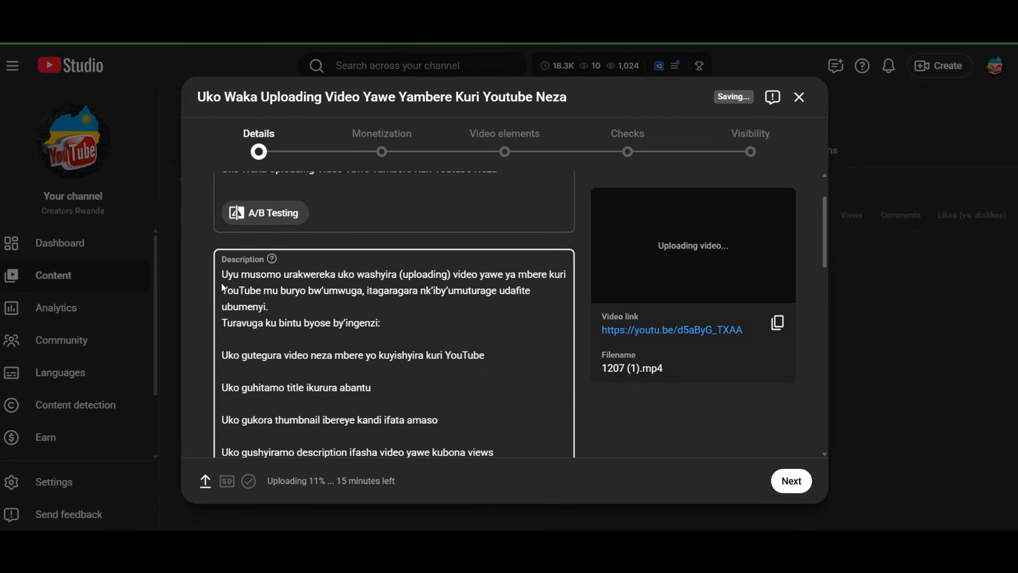
pyautogui.scroll(-4, 222, 288)
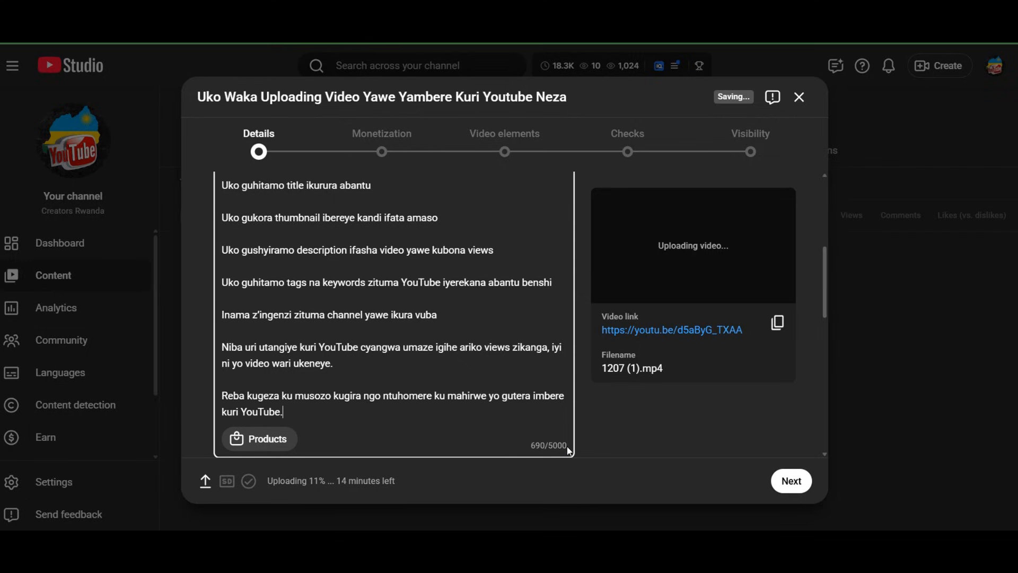
pyautogui.scroll(6, 454, 352)
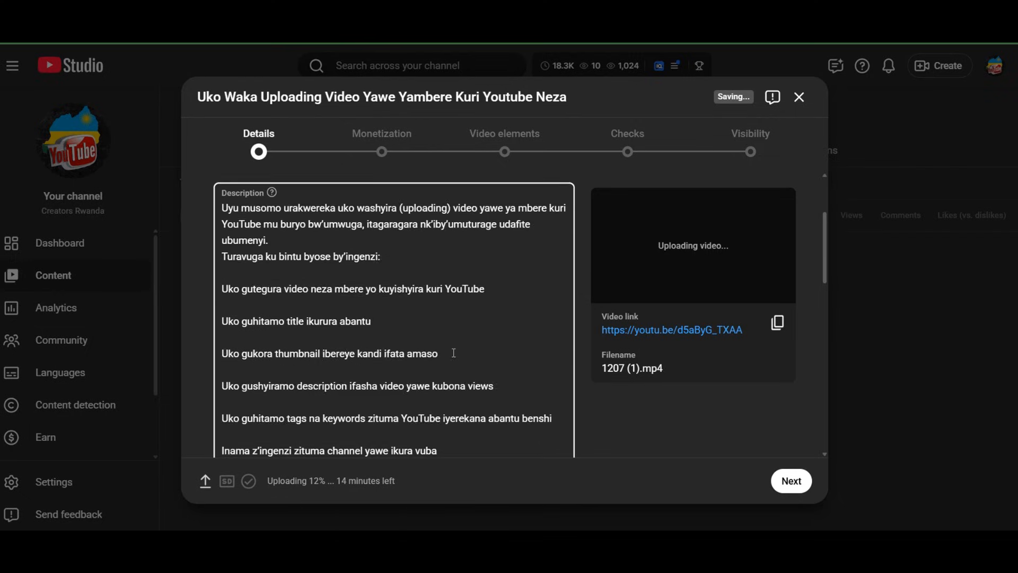
pyautogui.click(535, 244)
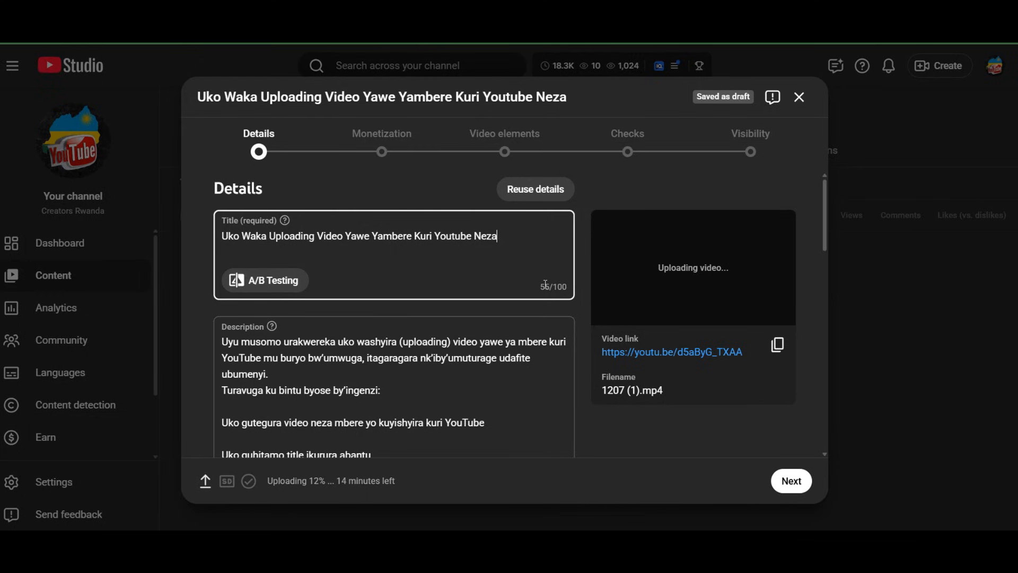
pyautogui.scroll(-9, 547, 285)
pyautogui.scroll(4, 546, 284)
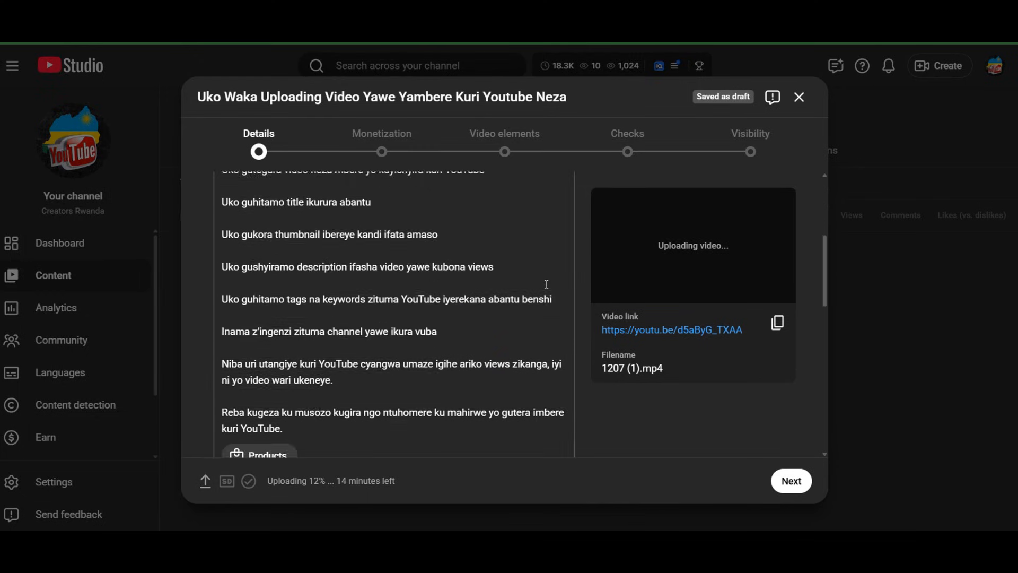
pyautogui.scroll(-5, 546, 284)
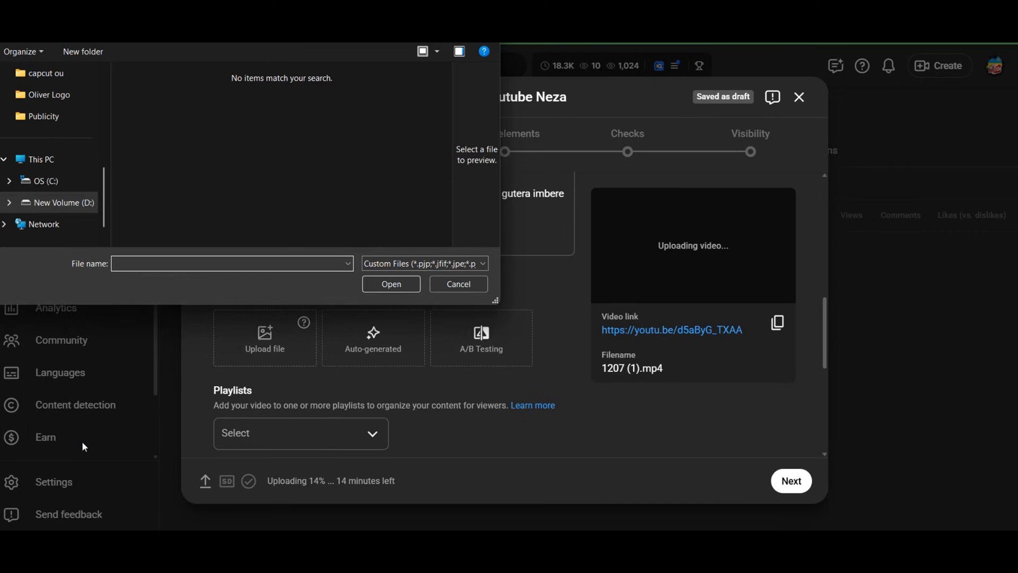
pyautogui.click(451, 284)
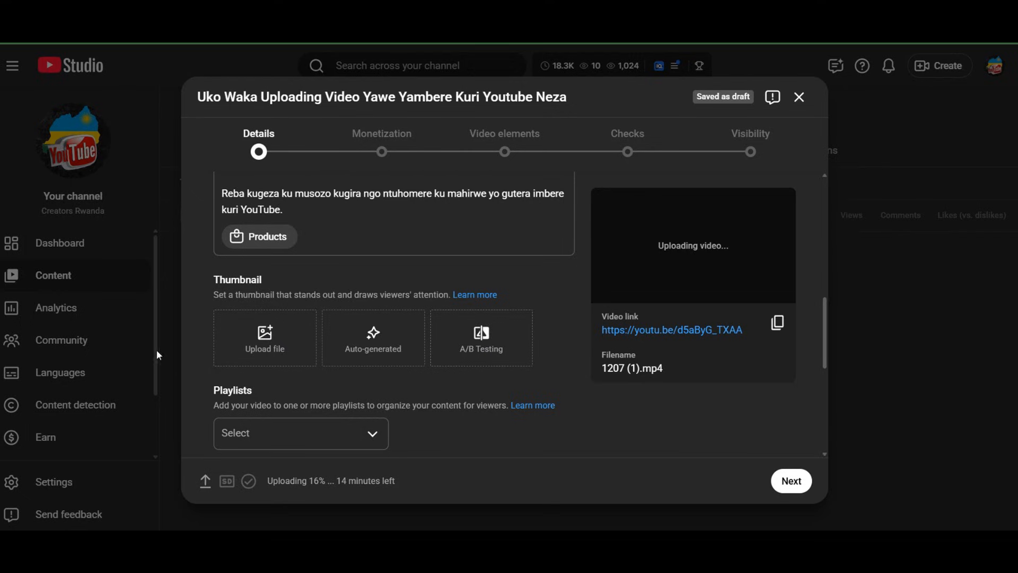
# Try to upload IMG_9074.PNG from the Downloads folder as the video's custom thumbnail
pyautogui.click(255, 355)
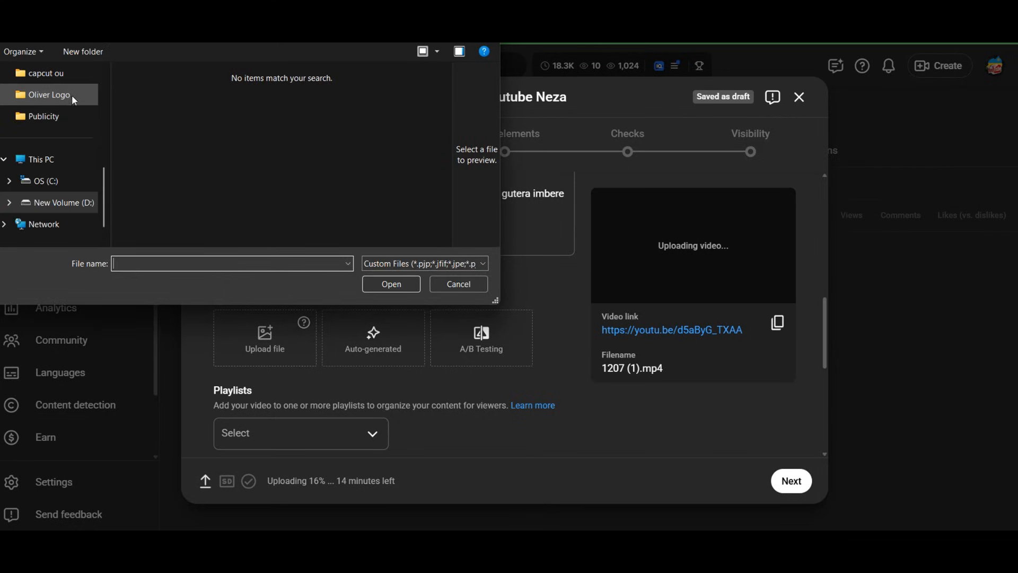
pyautogui.scroll(5, 75, 90)
pyautogui.click(83, 187)
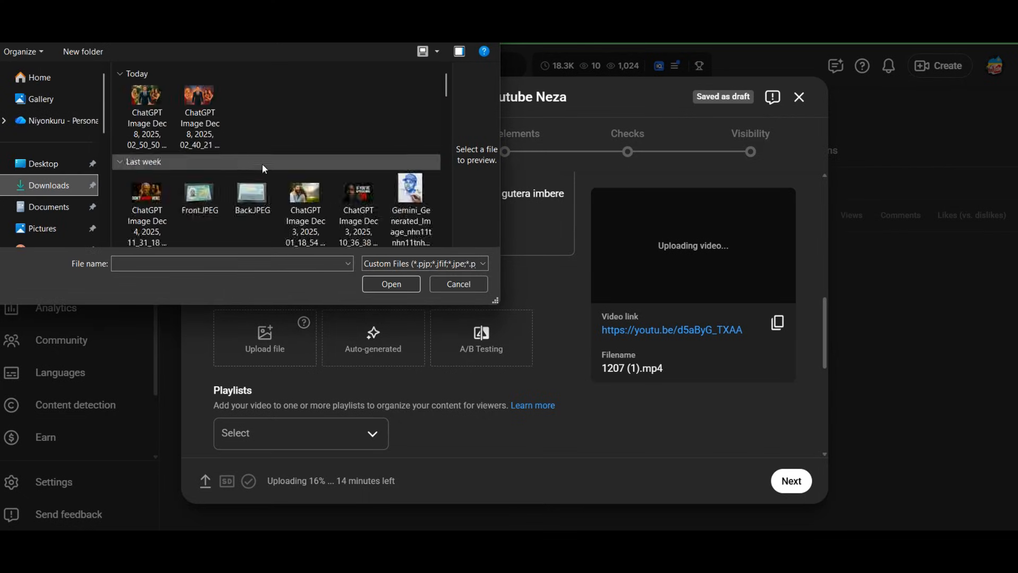
pyautogui.scroll(-5, 262, 163)
pyautogui.scroll(5, 262, 163)
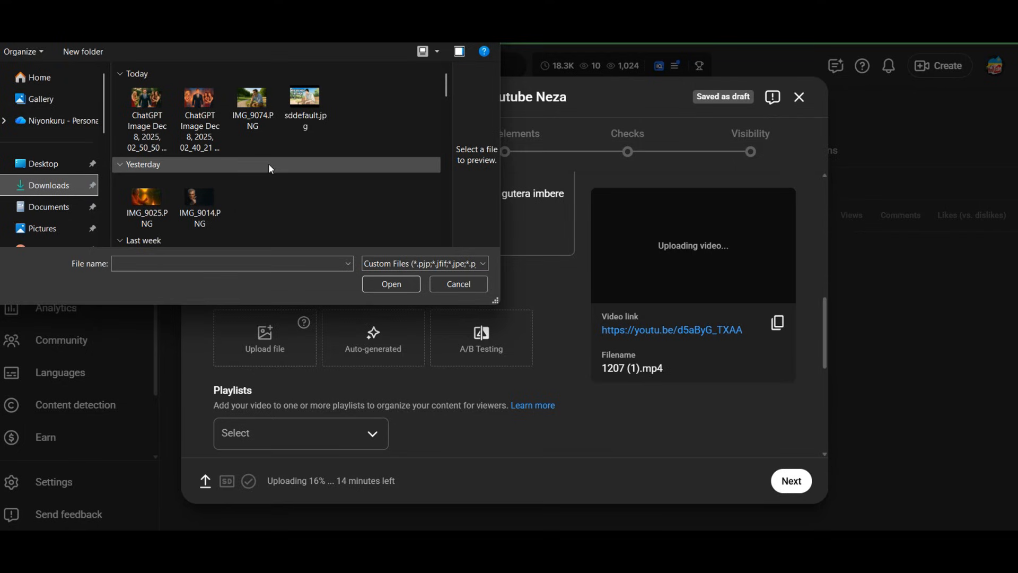
pyautogui.click(262, 117)
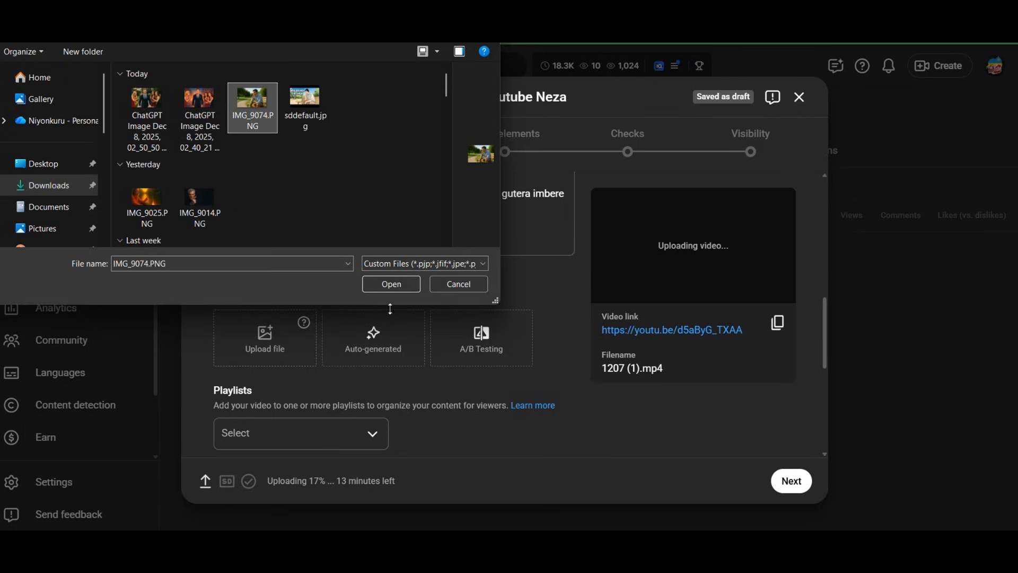
pyautogui.click(392, 286)
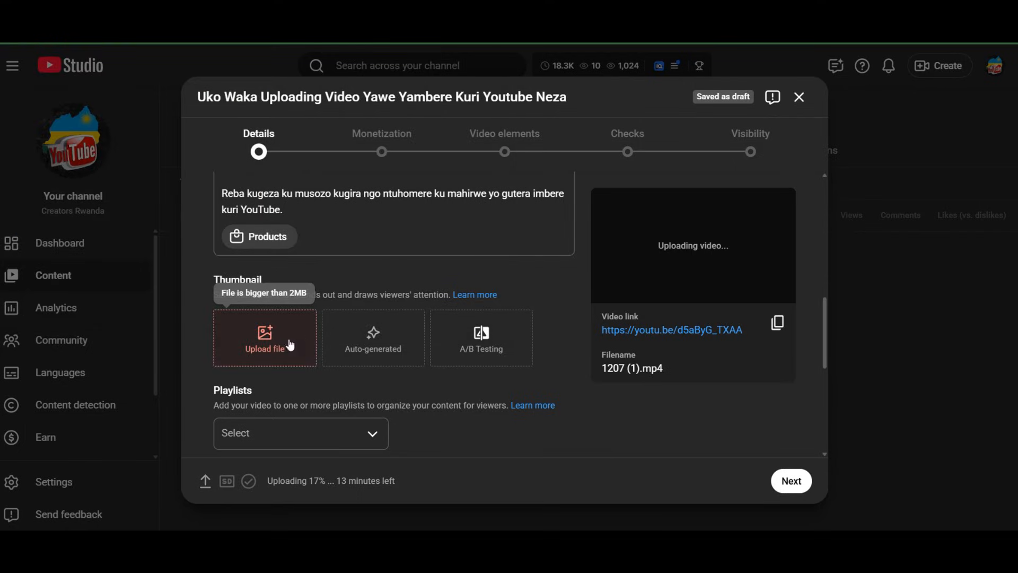
# Try to upload IMG_9025.PNG as the video's custom thumbnail
pyautogui.click(269, 335)
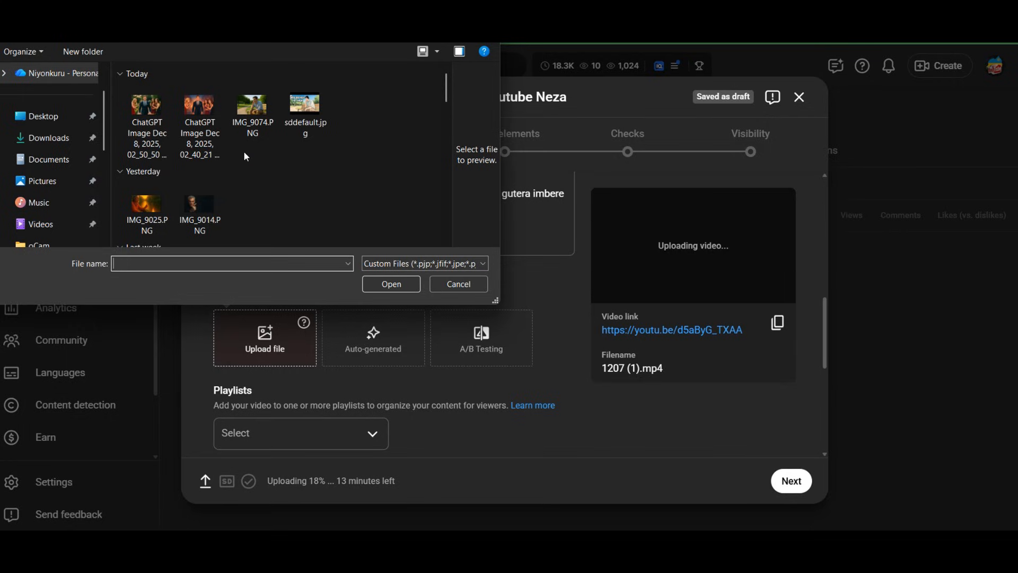
pyautogui.click(139, 106)
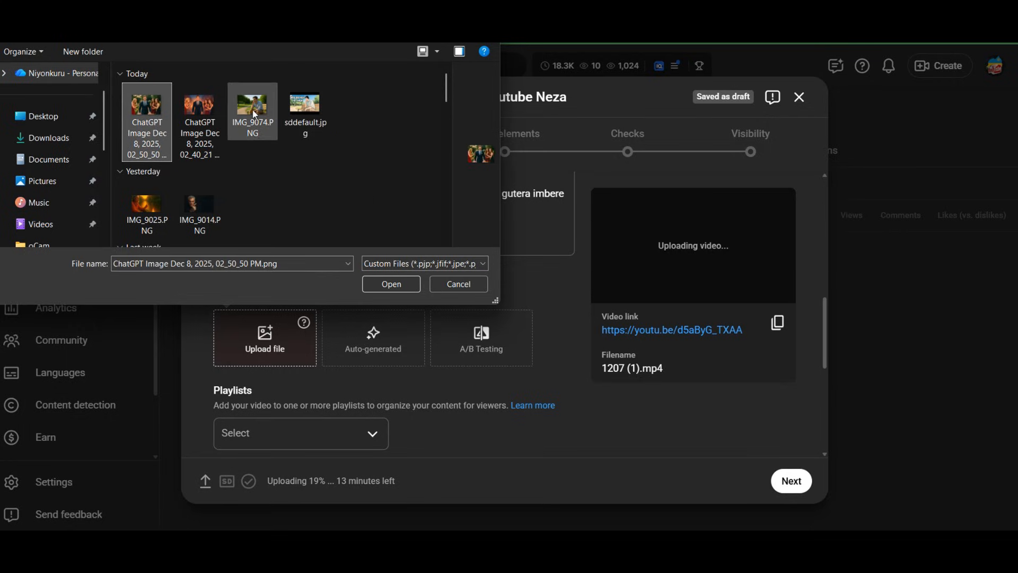
pyautogui.click(155, 205)
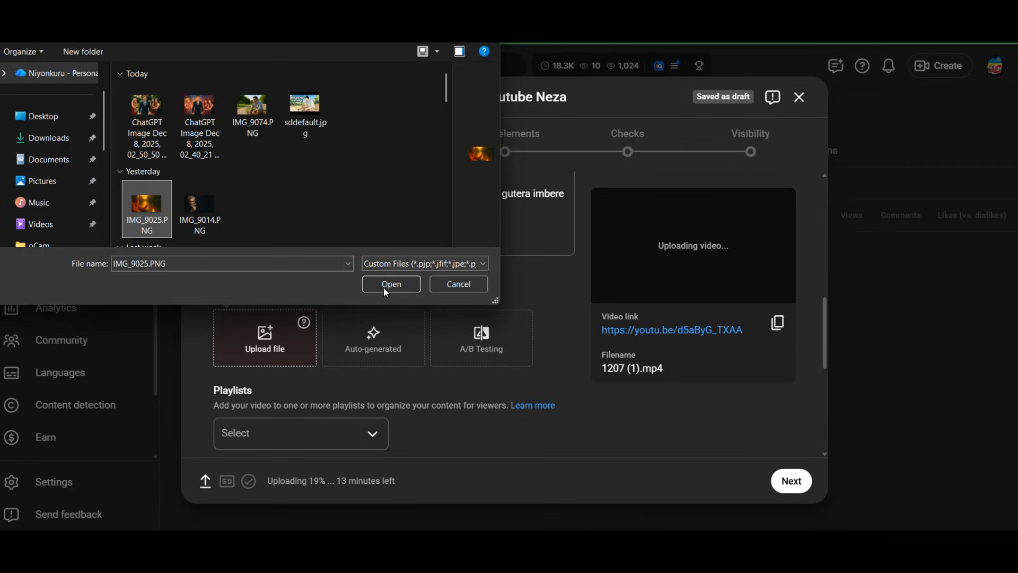
pyautogui.click(383, 284)
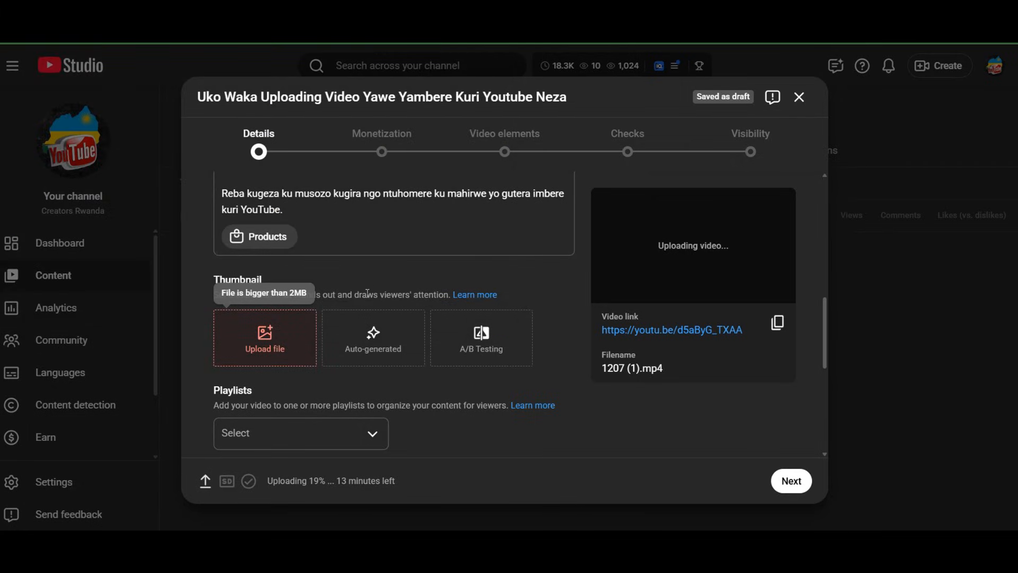
# Try to upload IMG_9014.PNG as the video's custom thumbnail
pyautogui.click(247, 338)
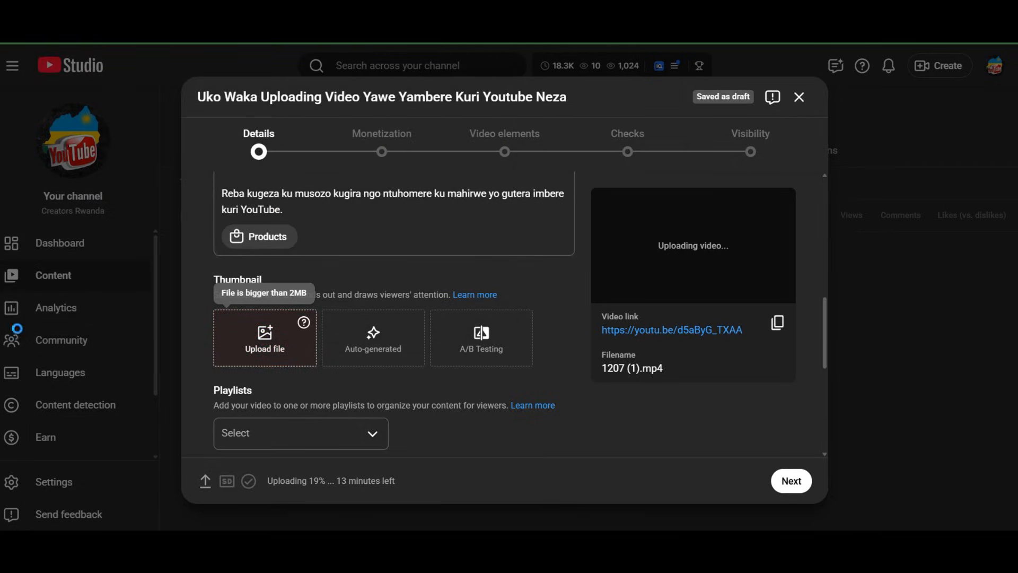
pyautogui.scroll(-3, 231, 148)
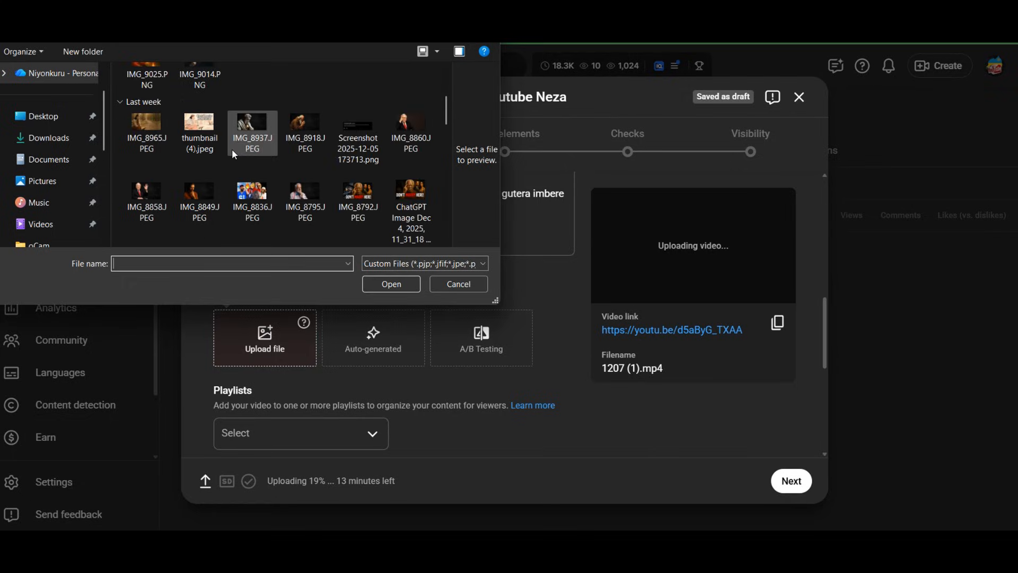
pyautogui.scroll(5, 232, 149)
pyautogui.click(216, 193)
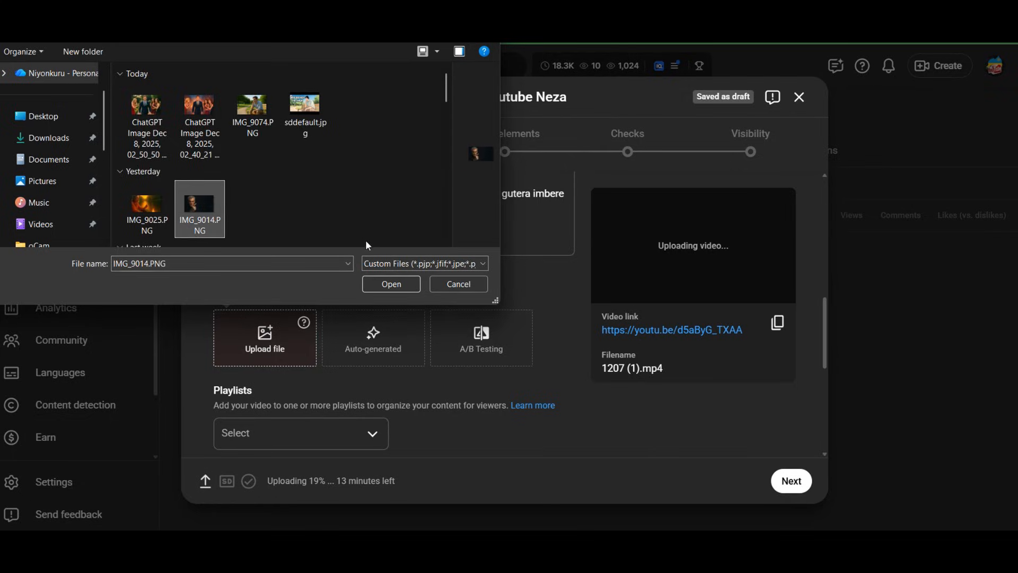
pyautogui.click(391, 285)
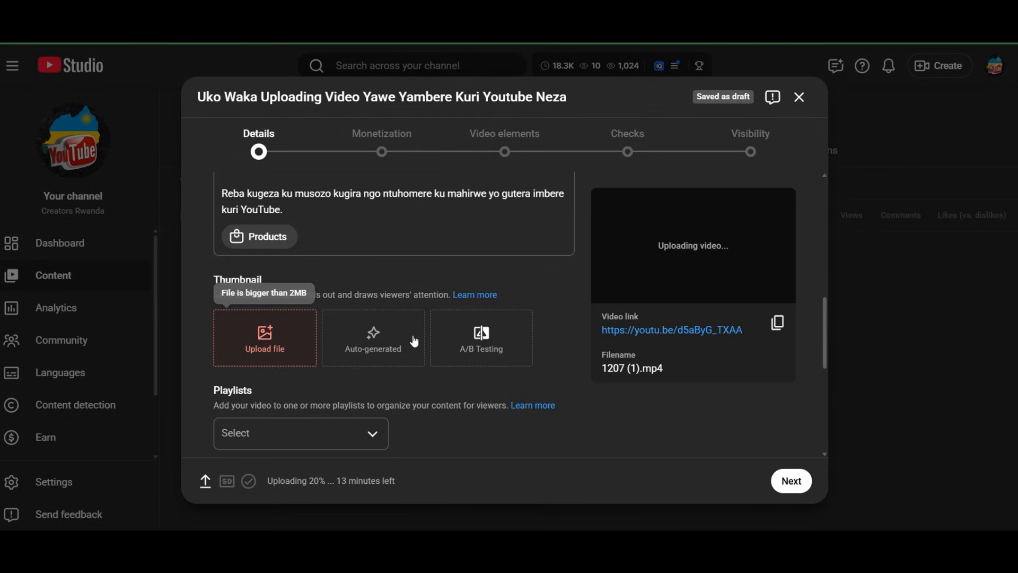
# Upload IMG_8860.JPEG as the video's custom thumbnail
pyautogui.click(270, 328)
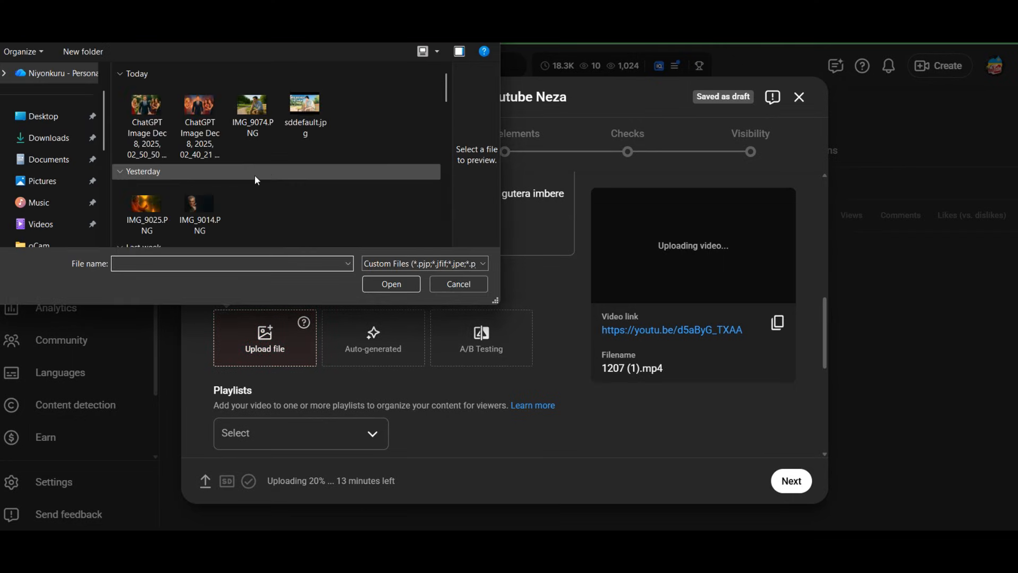
pyautogui.scroll(-3, 256, 181)
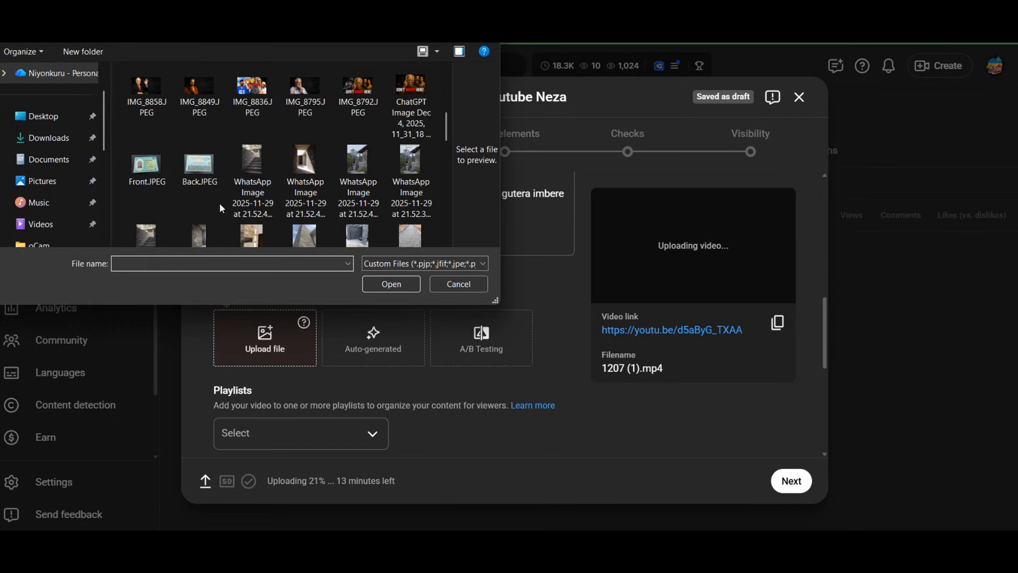
pyautogui.scroll(3, 276, 169)
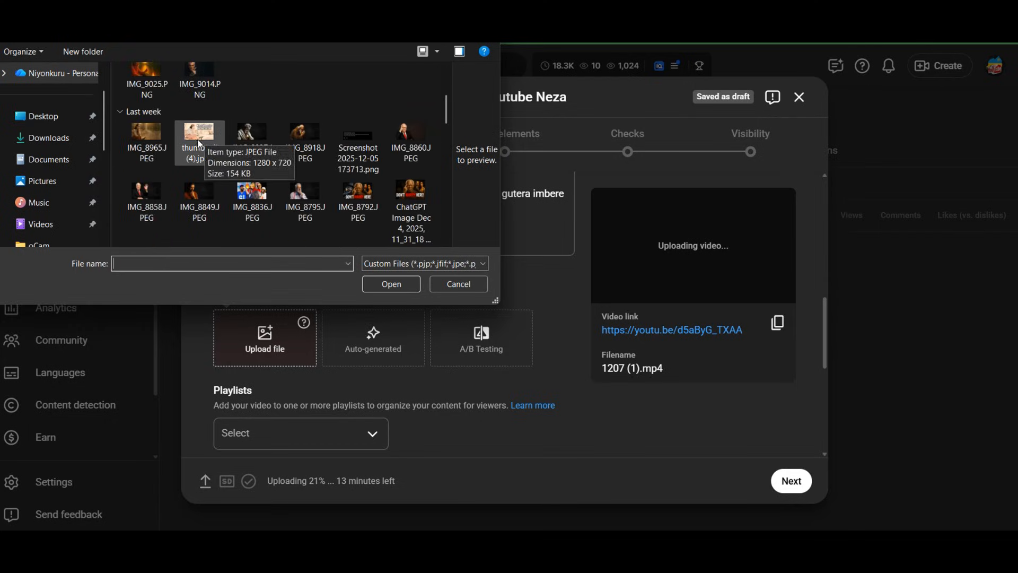
pyautogui.click(410, 140)
pyautogui.click(407, 285)
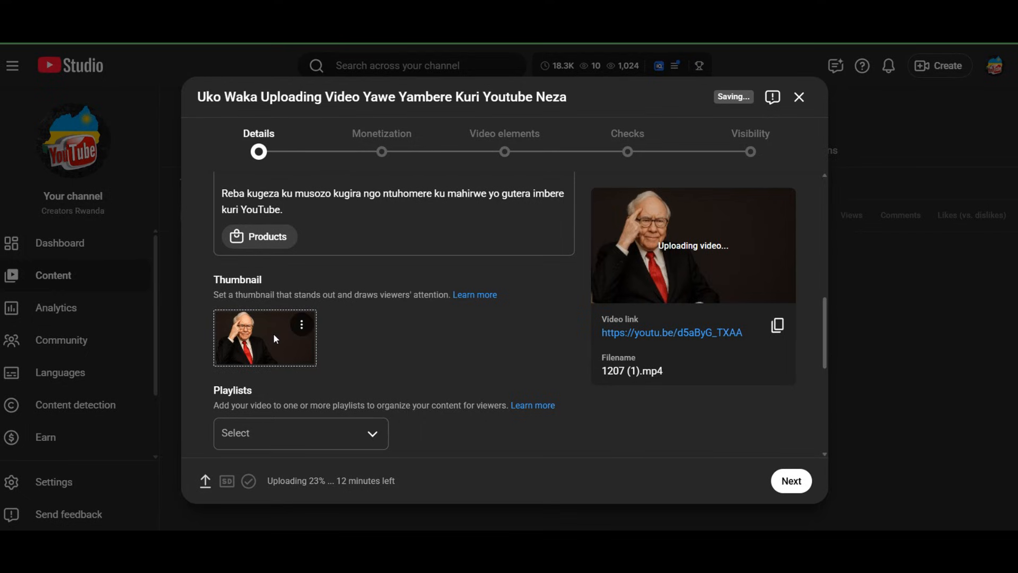
# Open A/B Testing from the thumbnail's options and look over the slots for additional thumbnails
pyautogui.click(301, 333)
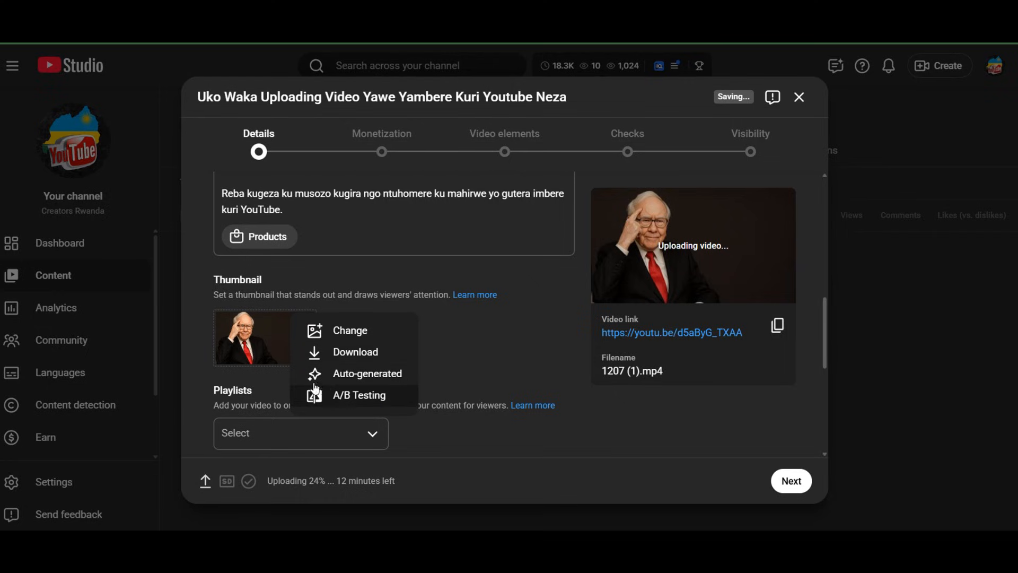
pyautogui.click(471, 332)
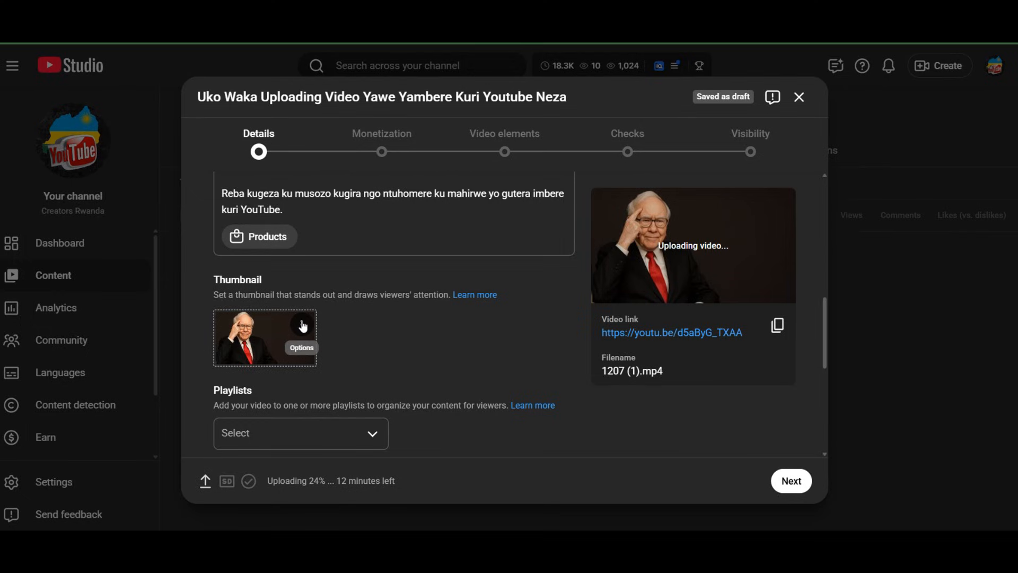
pyautogui.click(302, 325)
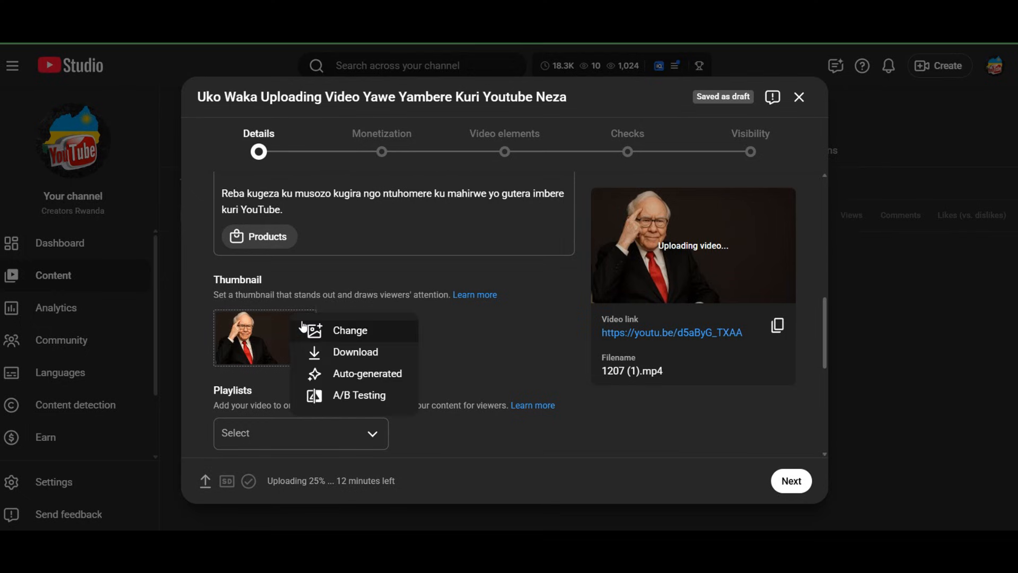
pyautogui.click(356, 398)
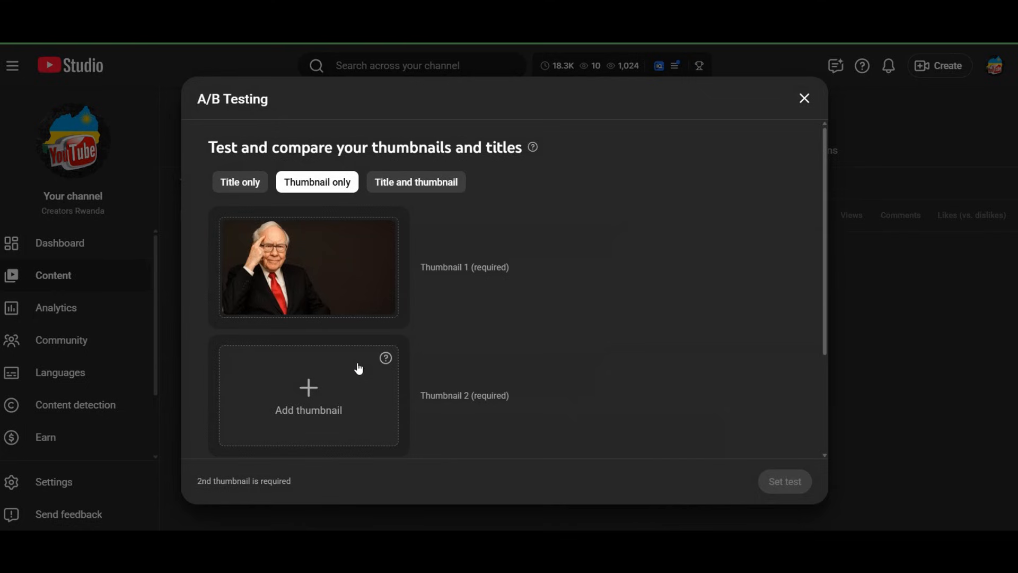
pyautogui.scroll(-3, 377, 329)
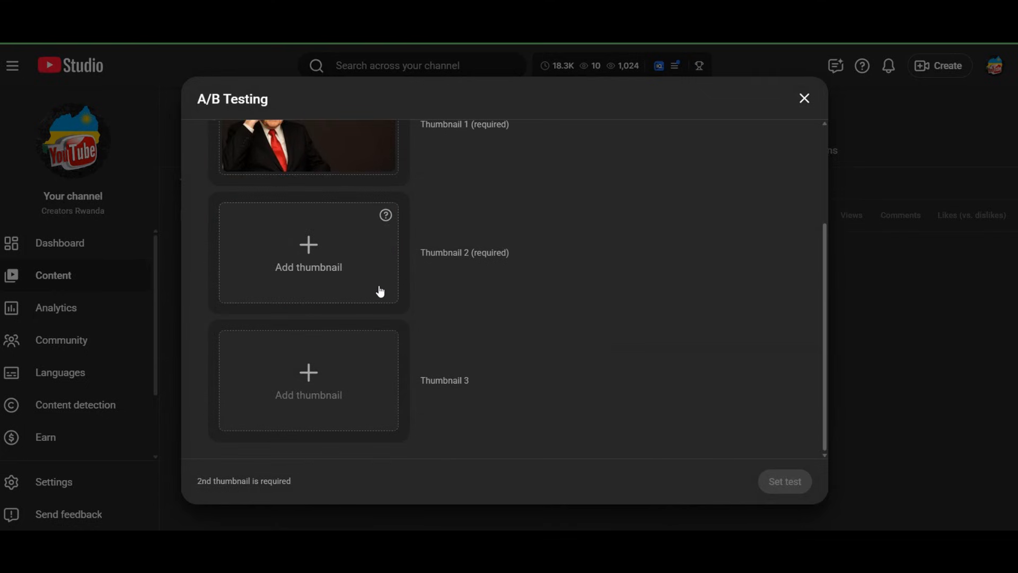
pyautogui.scroll(3, 381, 292)
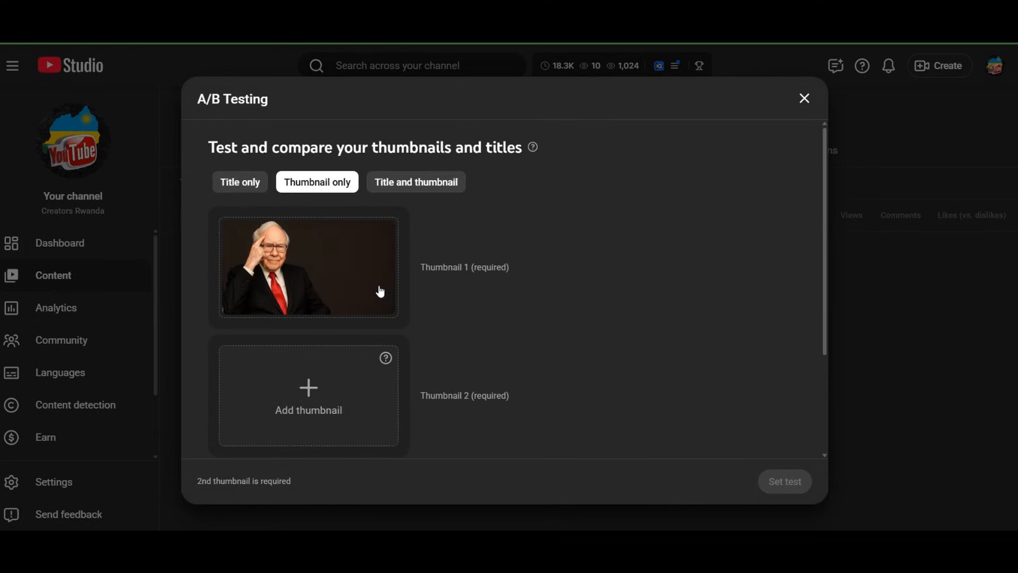
# Switch the A/B test to Title only and examine its fields for alternative titles
pyautogui.click(237, 186)
pyautogui.scroll(-3, 406, 351)
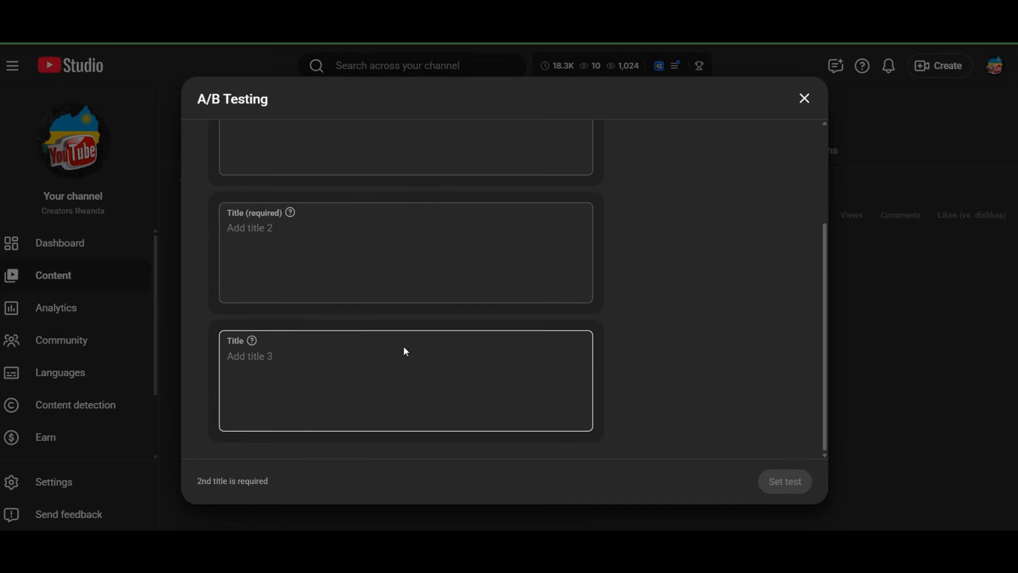
pyautogui.scroll(3, 392, 337)
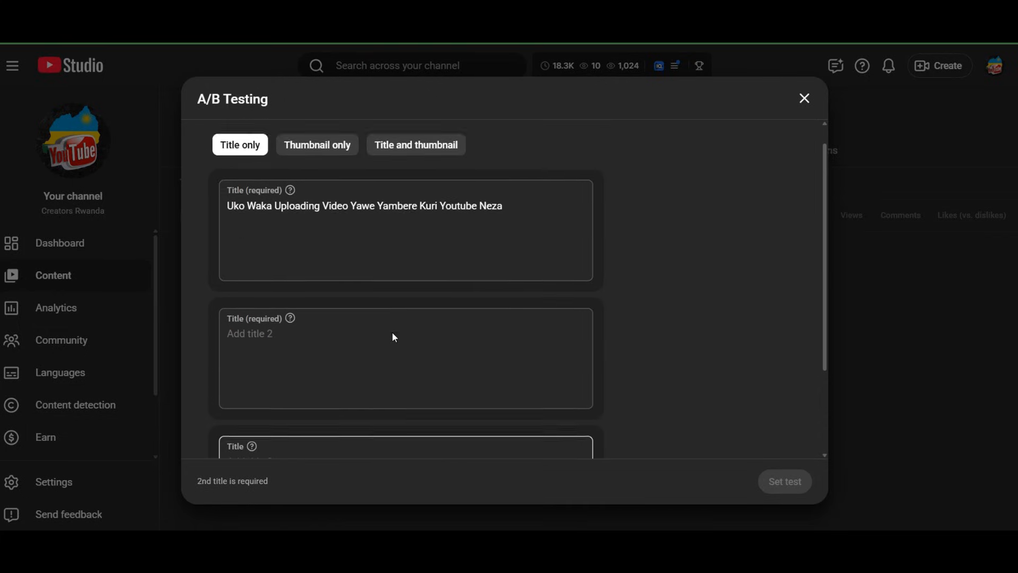
pyautogui.click(386, 256)
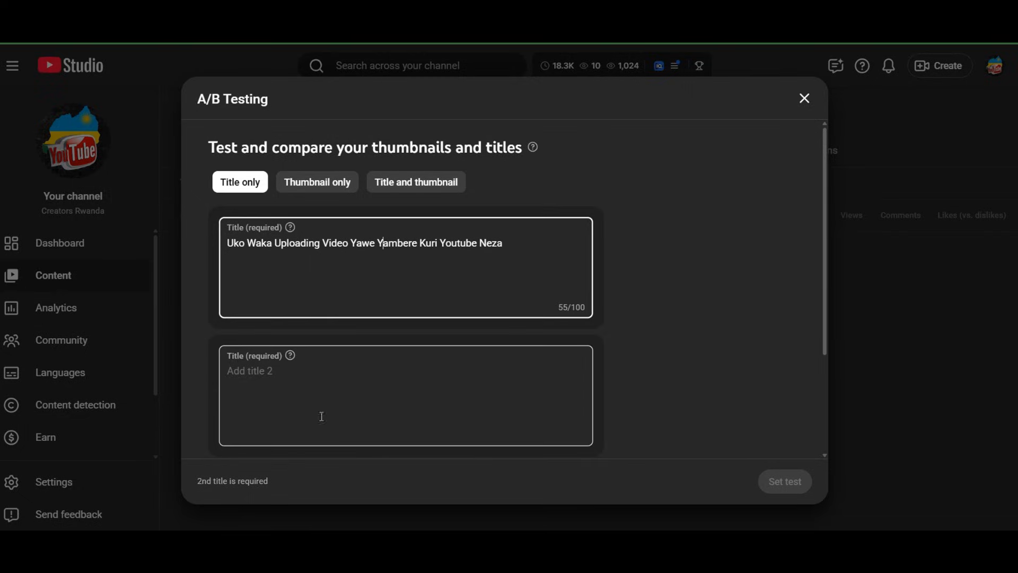
pyautogui.click(304, 388)
pyautogui.scroll(-3, 313, 387)
pyautogui.click(322, 390)
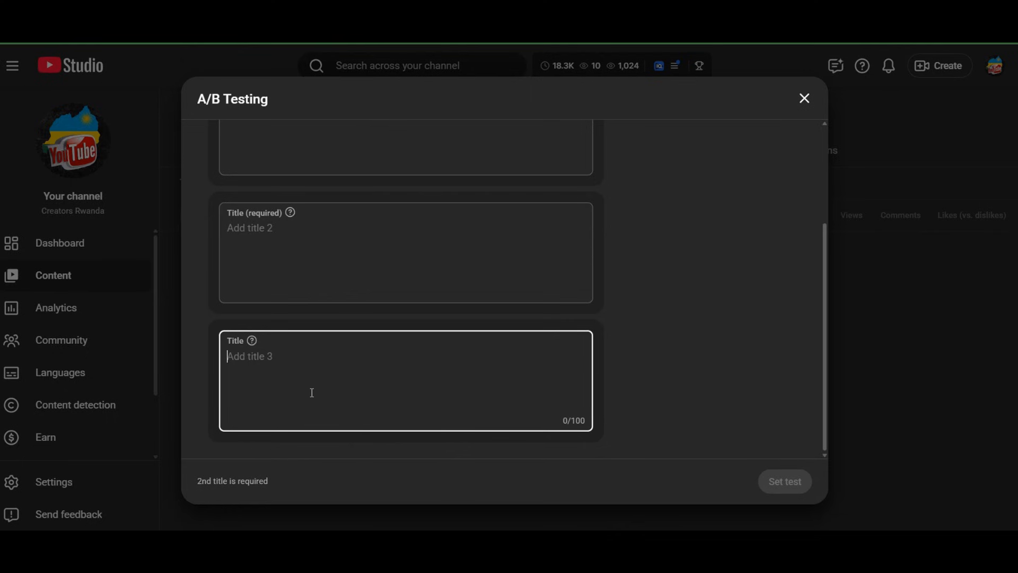
pyautogui.scroll(3, 319, 390)
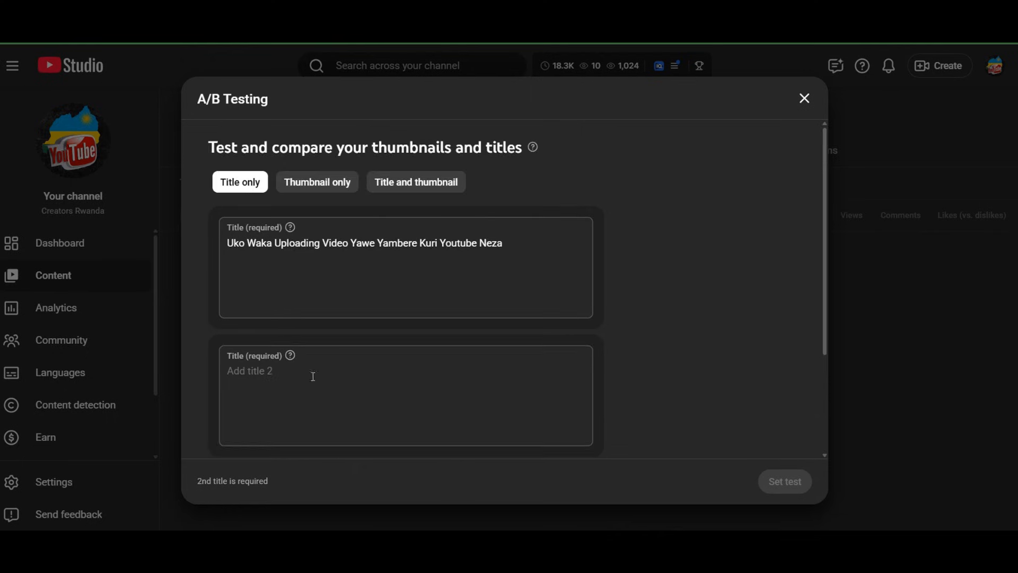
# Switch the A/B test back to Thumbnail only and examine its required and optional thumbnail slots
pyautogui.click(331, 185)
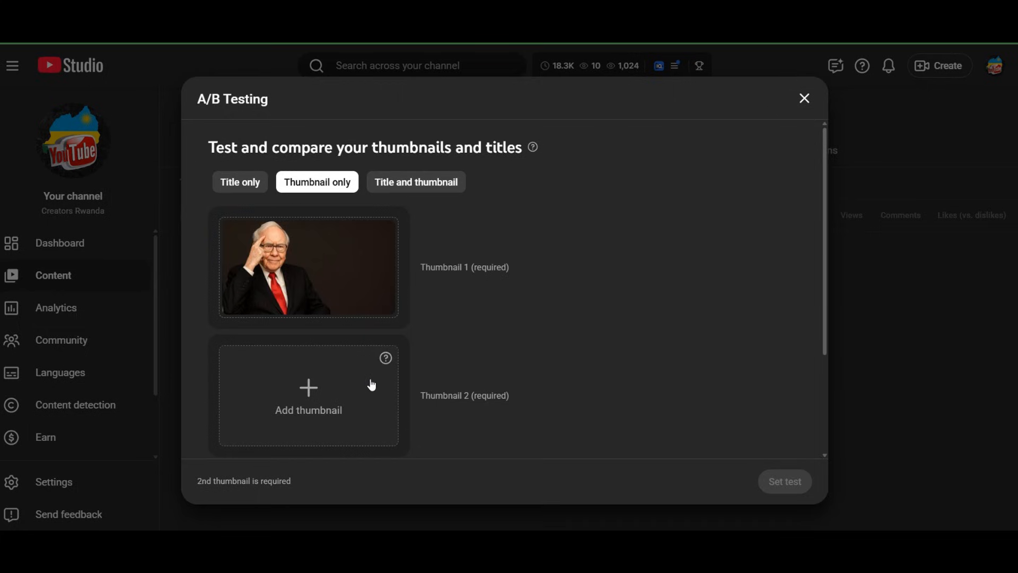
pyautogui.scroll(-3, 326, 302)
pyautogui.scroll(3, 323, 311)
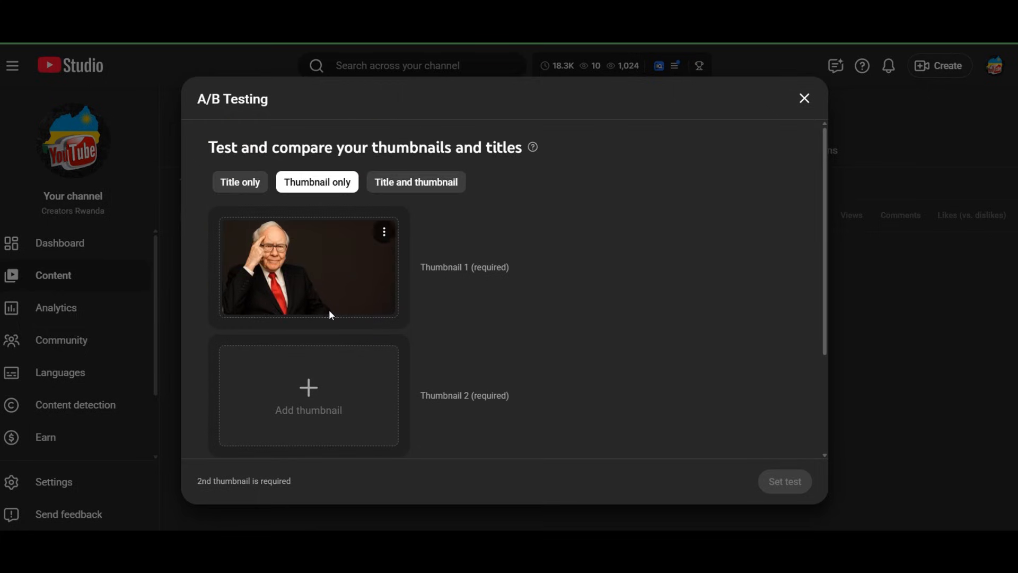
pyautogui.scroll(-3, 329, 312)
pyautogui.scroll(3, 330, 313)
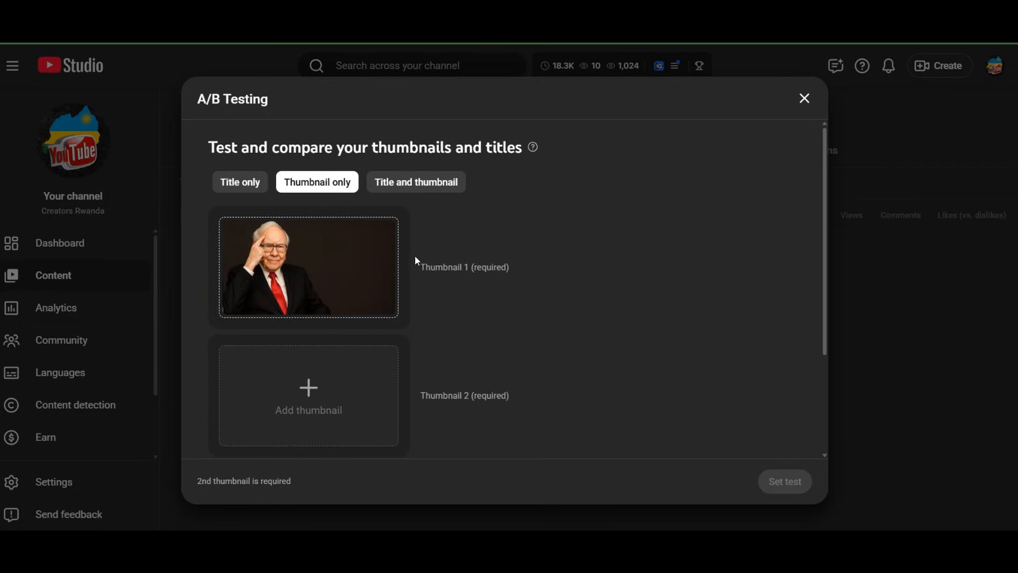
# Switch the A/B test to Title and thumbnail and examine its paired thumbnail slots and title fields
pyautogui.click(424, 183)
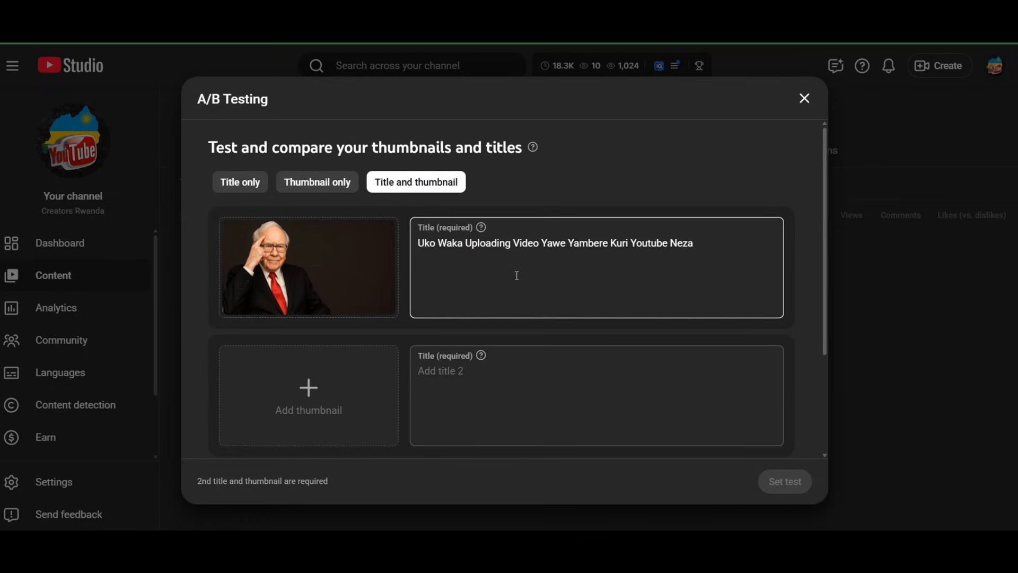
pyautogui.scroll(-3, 276, 295)
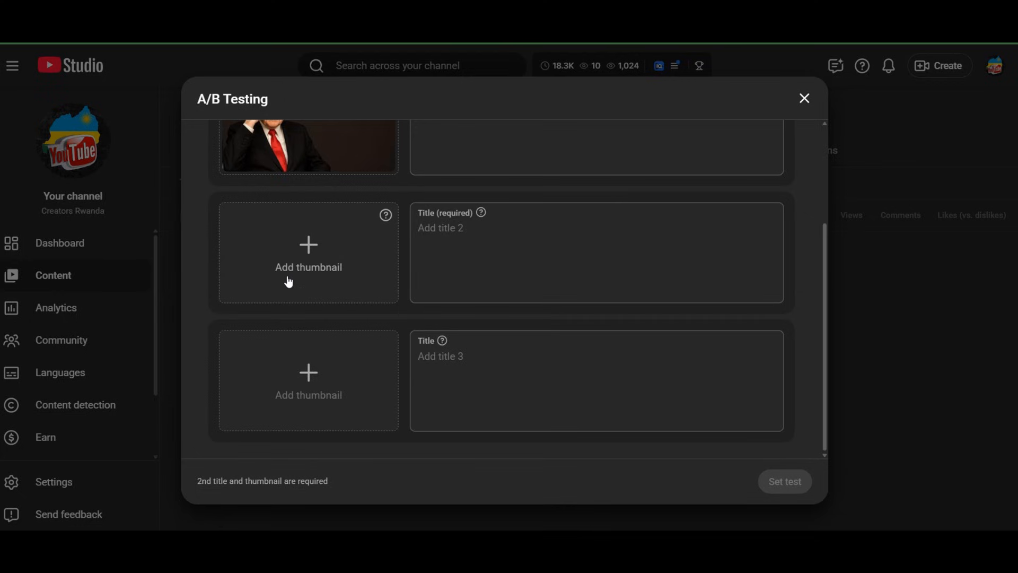
pyautogui.click(490, 283)
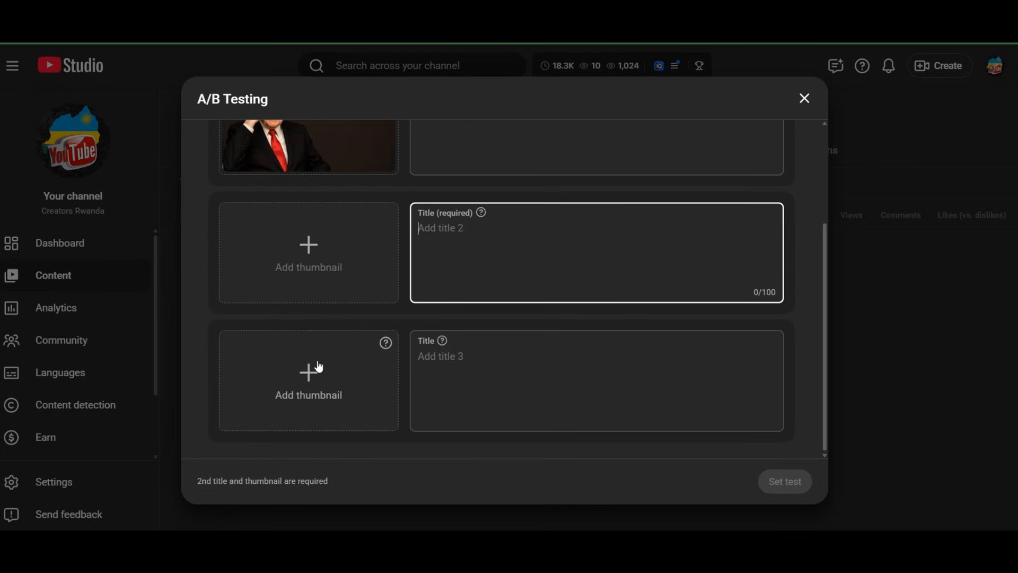
pyautogui.click(584, 443)
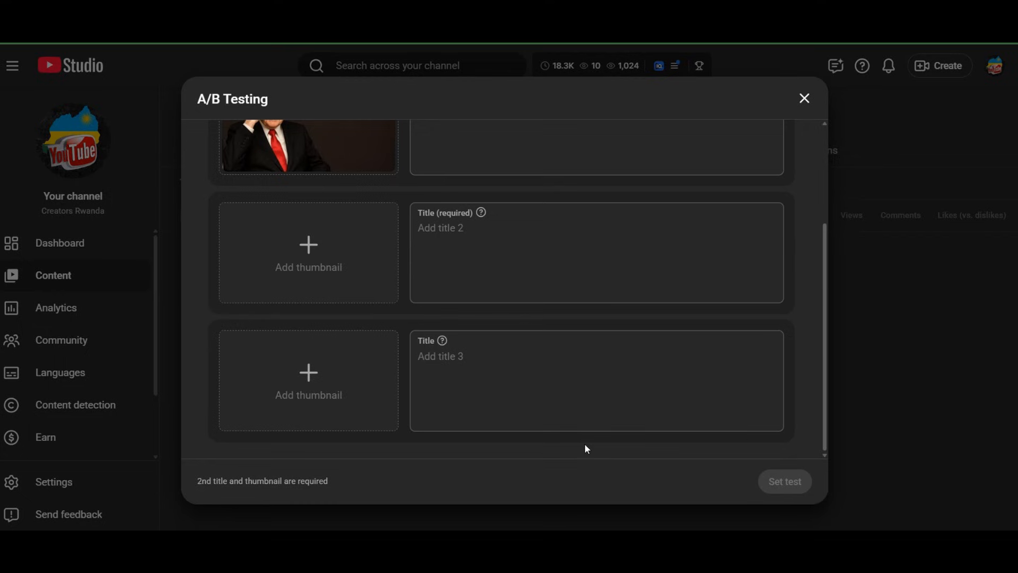
pyautogui.click(722, 359)
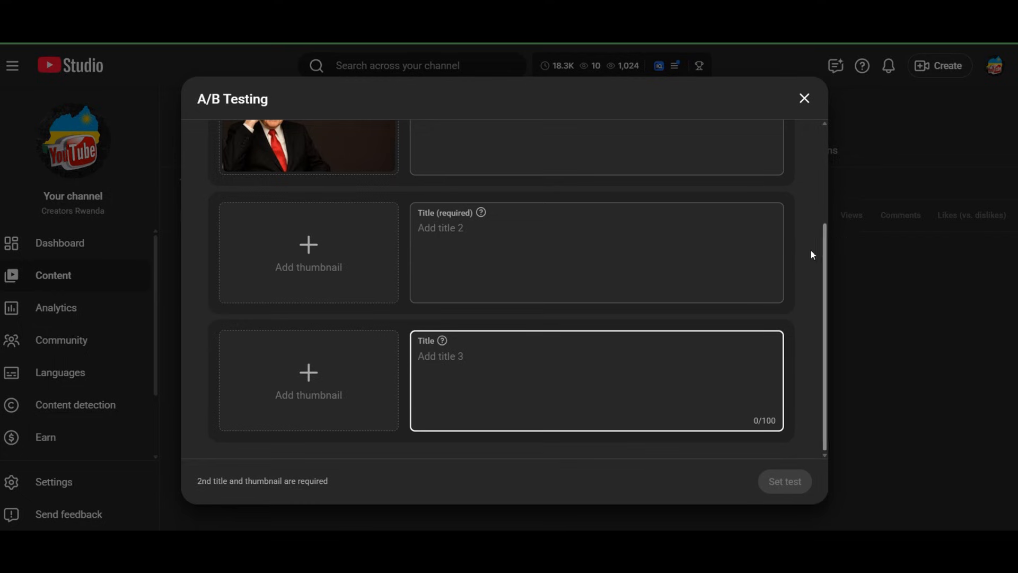
pyautogui.scroll(3, 498, 315)
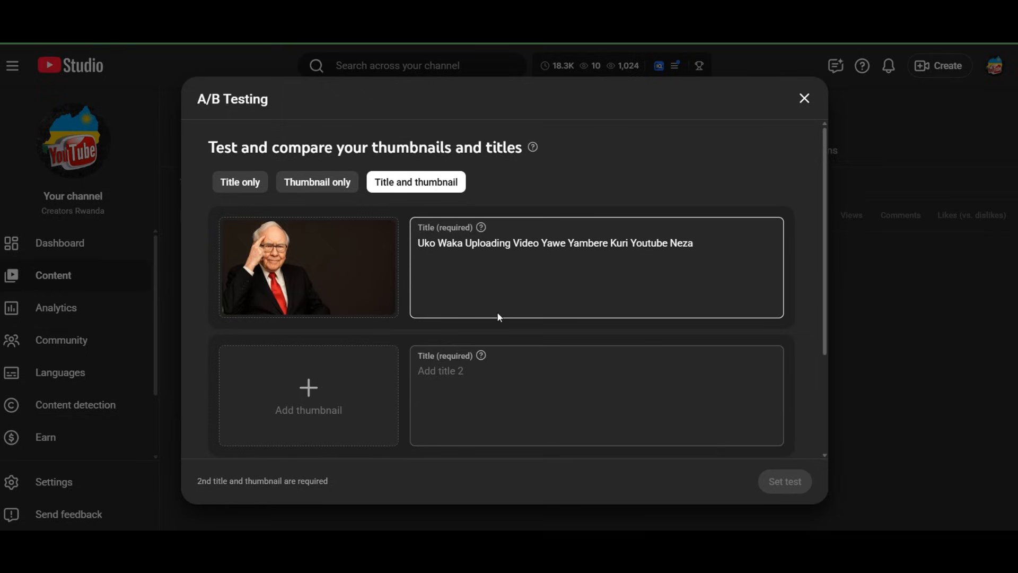
pyautogui.scroll(-3, 380, 335)
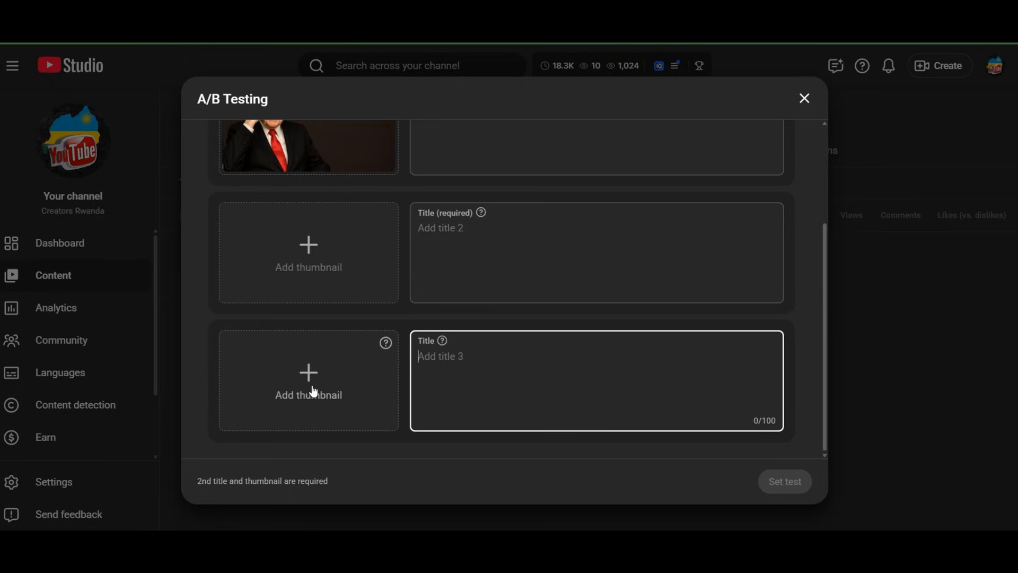
pyautogui.scroll(3, 314, 392)
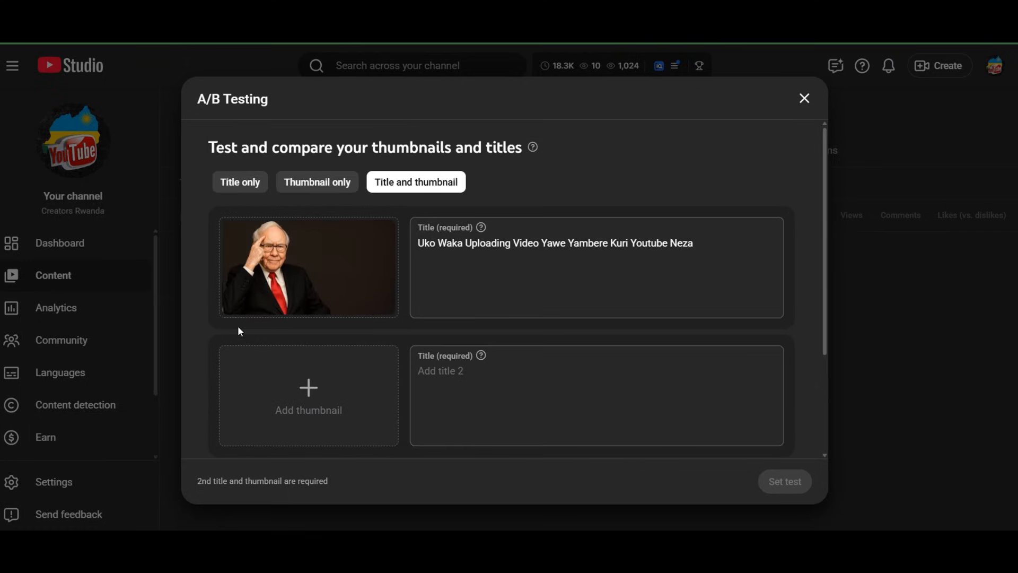
# Review the Title only and Thumbnail only test modes once more and close A/B Testing without setting a test
pyautogui.click(244, 185)
pyautogui.scroll(-3, 329, 303)
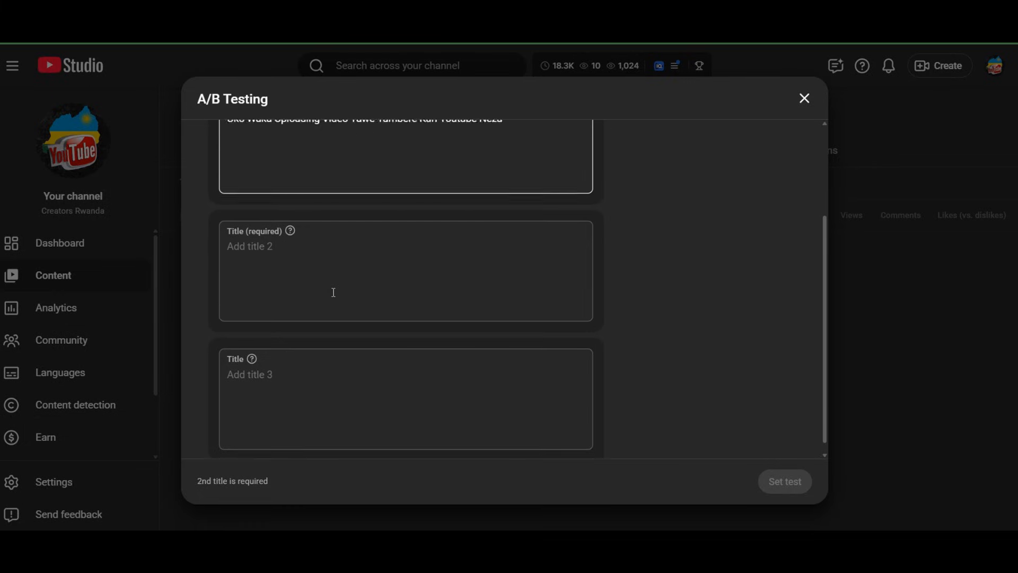
pyautogui.scroll(3, 335, 310)
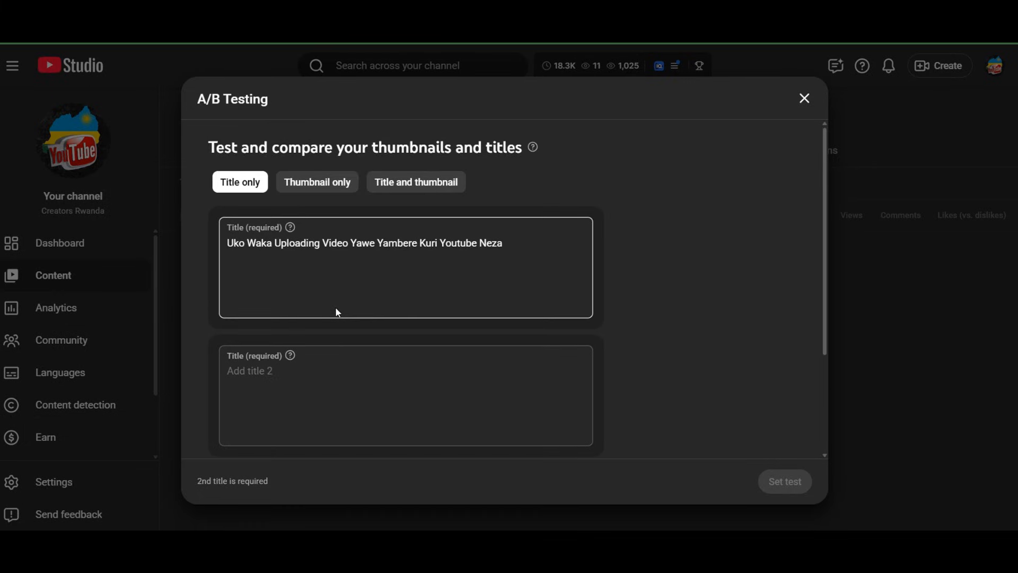
pyautogui.click(345, 185)
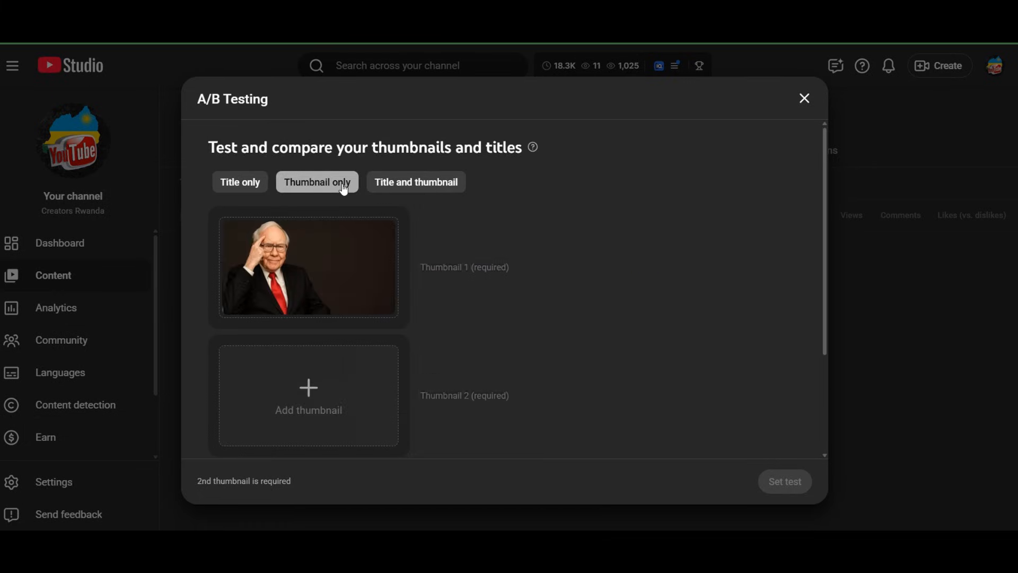
pyautogui.scroll(-3, 450, 298)
pyautogui.scroll(3, 364, 318)
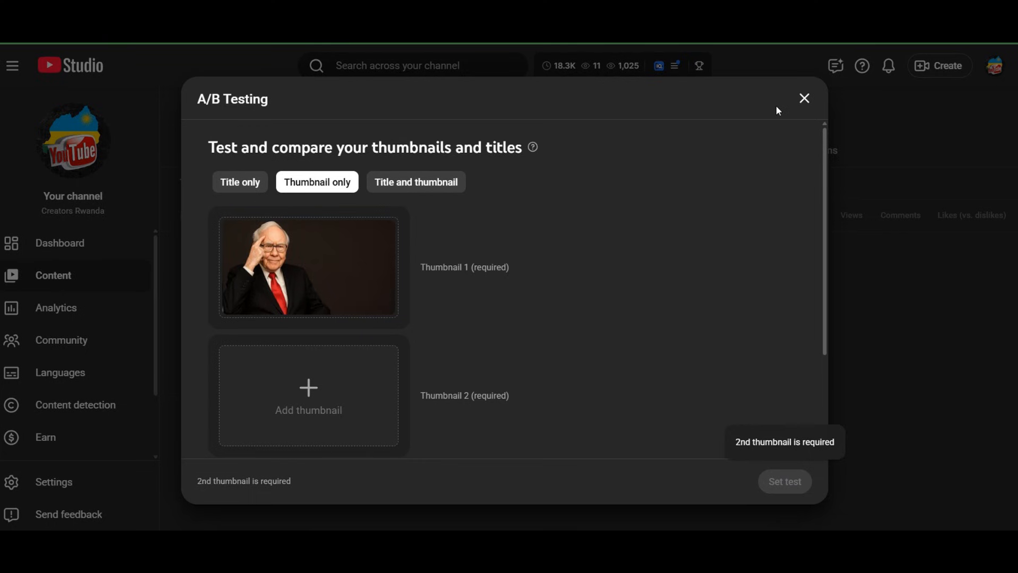
pyautogui.click(806, 100)
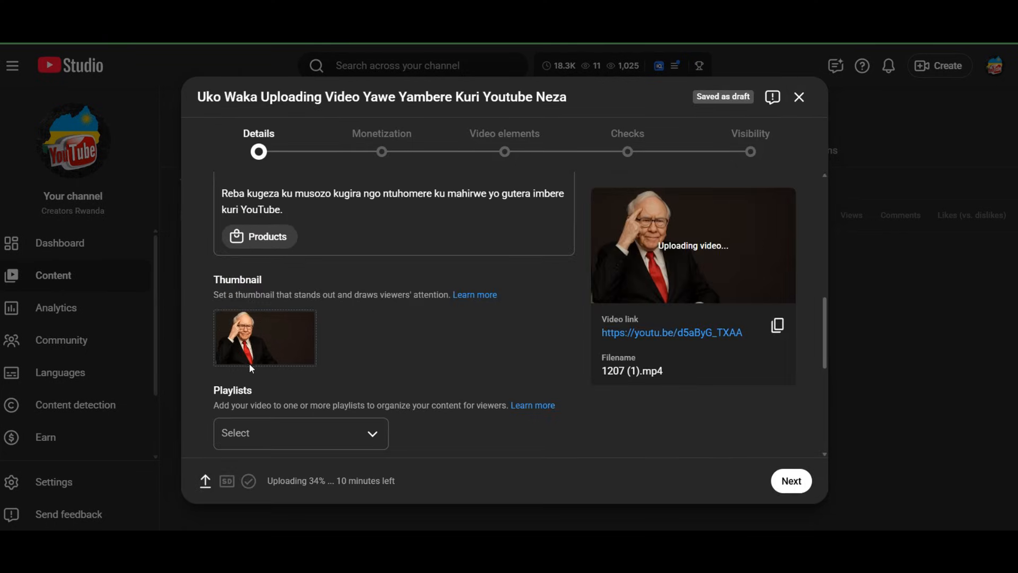
# Review the playlists available for the video in its details and close the list without choosing one
pyautogui.moveTo(246, 363)
pyautogui.scroll(-3, 246, 364)
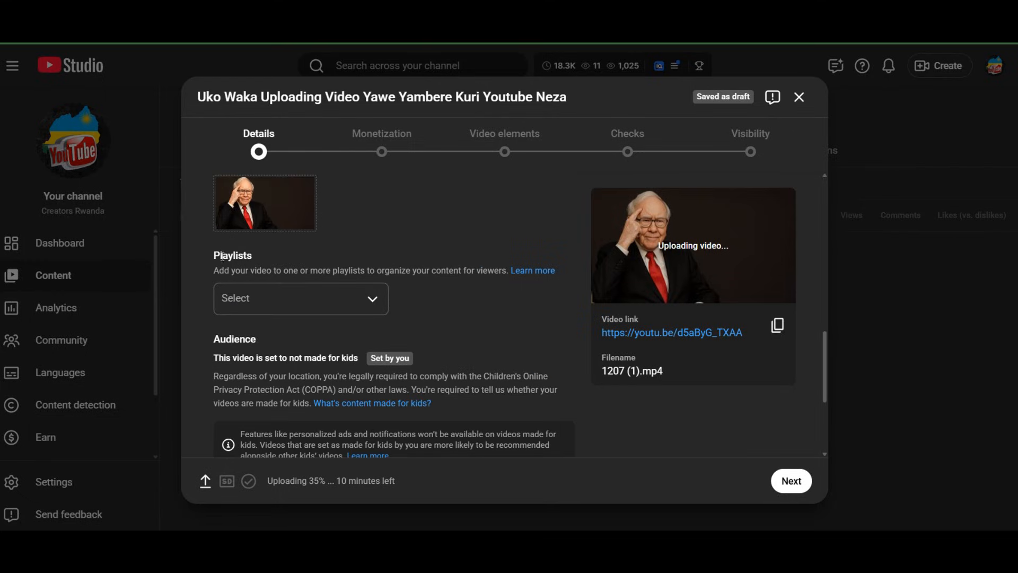
pyautogui.click(332, 298)
pyautogui.click(191, 313)
pyautogui.click(297, 296)
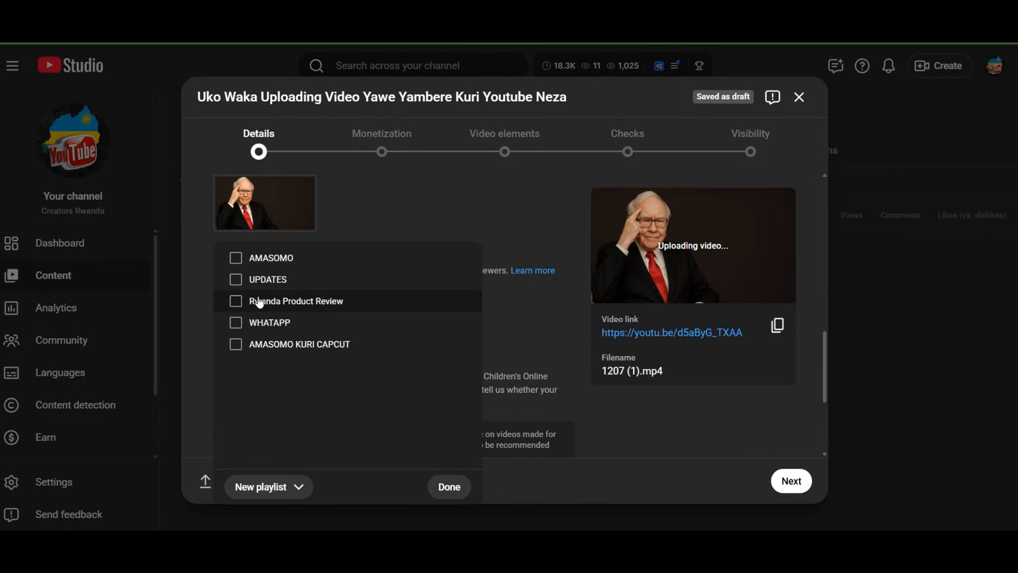
pyautogui.click(198, 277)
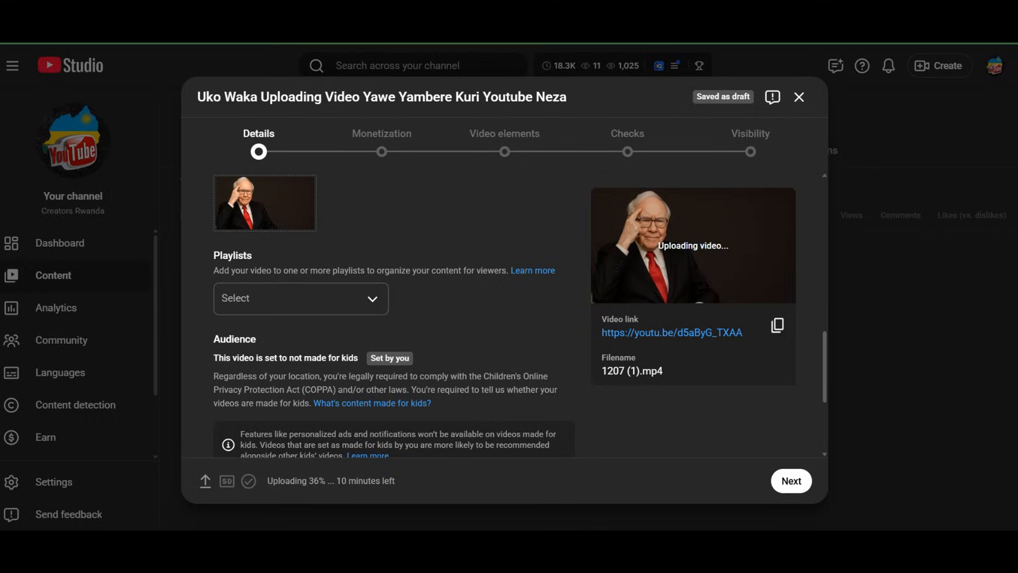
# Open YouTube in a new browser tab and examine the created playlists on the Creators Rwanda channel
pyautogui.click(308, 6)
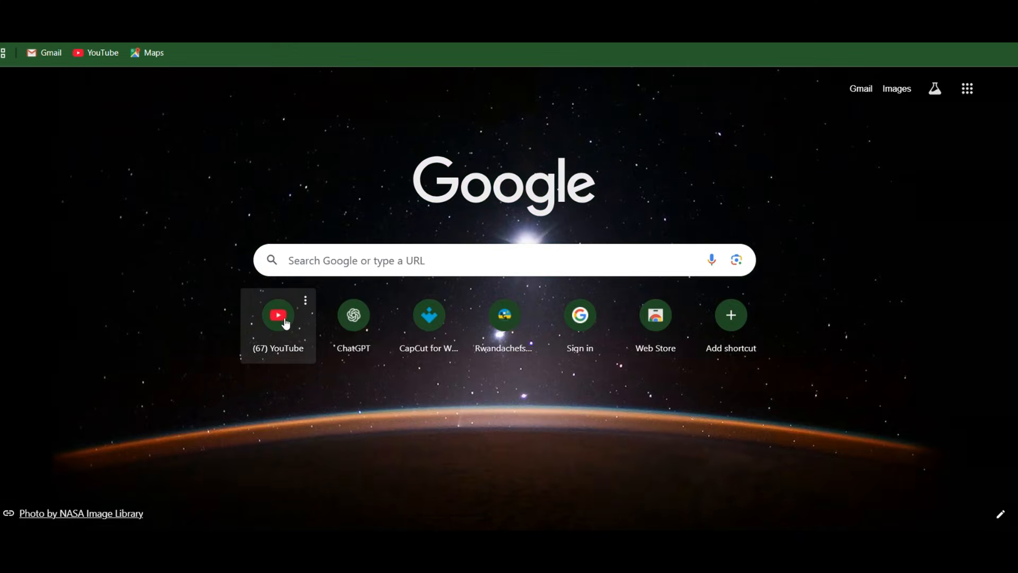
pyautogui.click(285, 318)
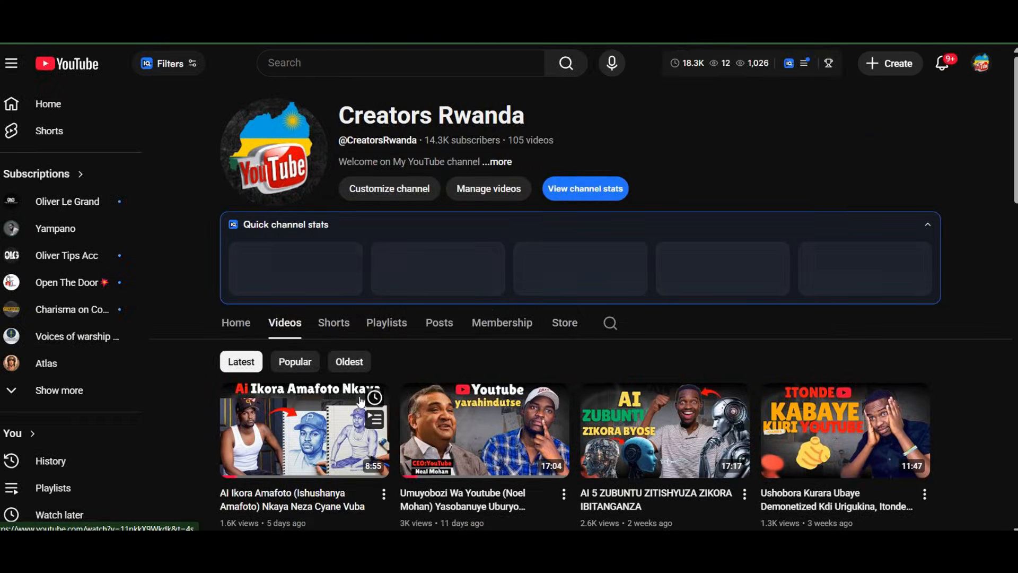
pyautogui.click(387, 323)
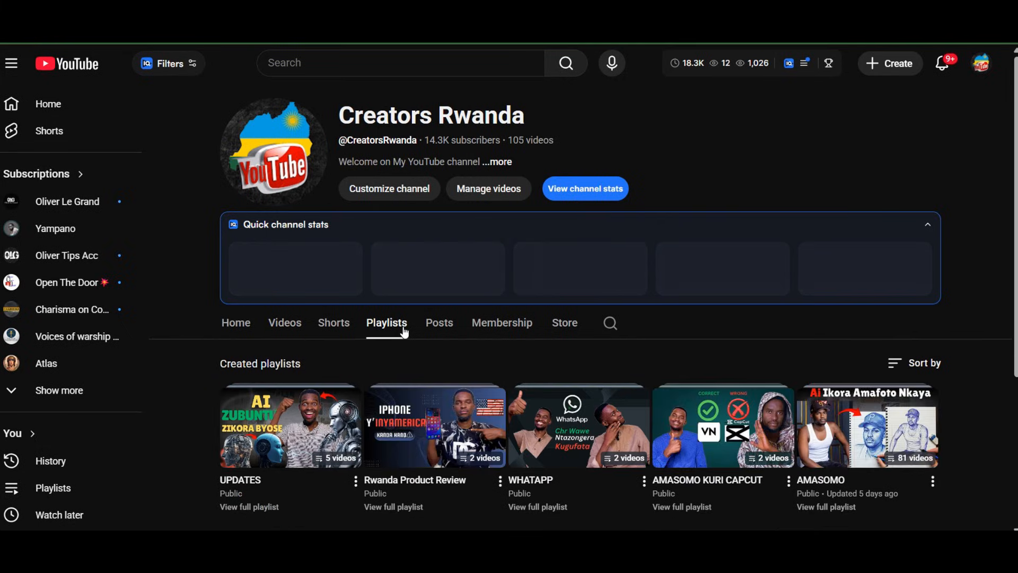
pyautogui.scroll(-2, 613, 329)
pyautogui.scroll(-2, 539, 333)
pyautogui.scroll(3, 506, 326)
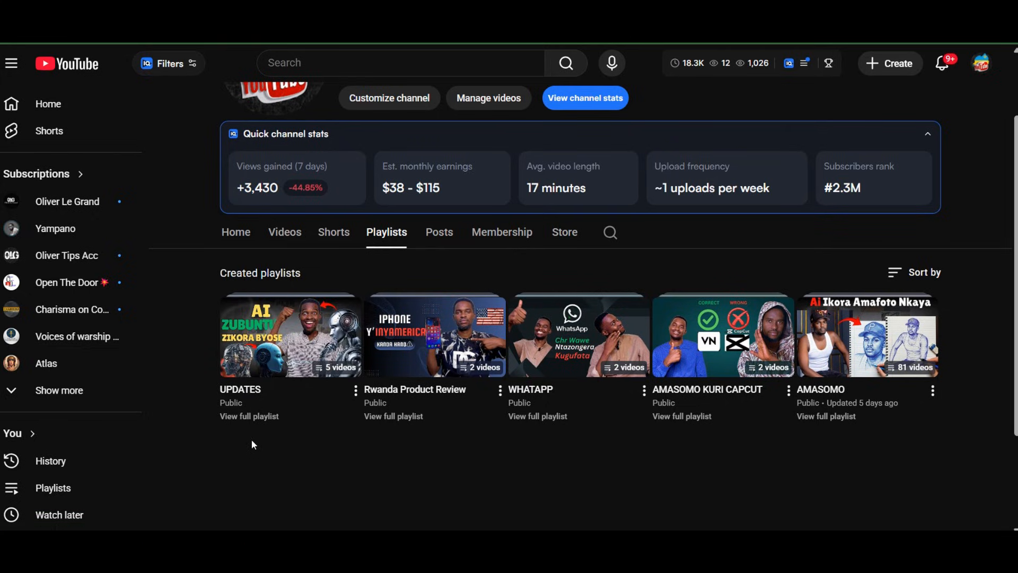
# Open the UPDATES playlist, pause its video, examine the videos it groups, and return to the channel's playlists
pyautogui.click(267, 405)
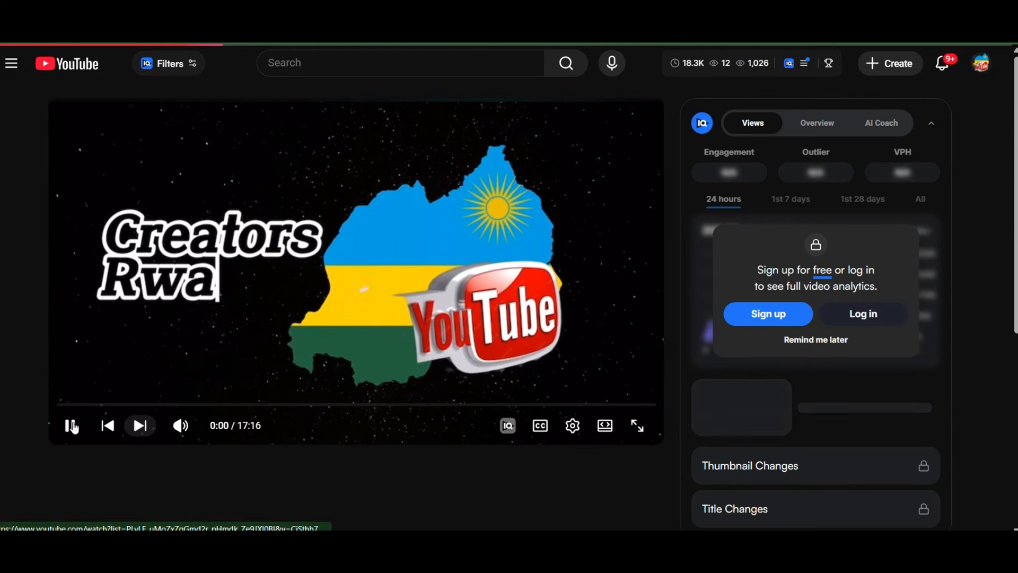
pyautogui.click(75, 427)
pyautogui.scroll(-5, 867, 287)
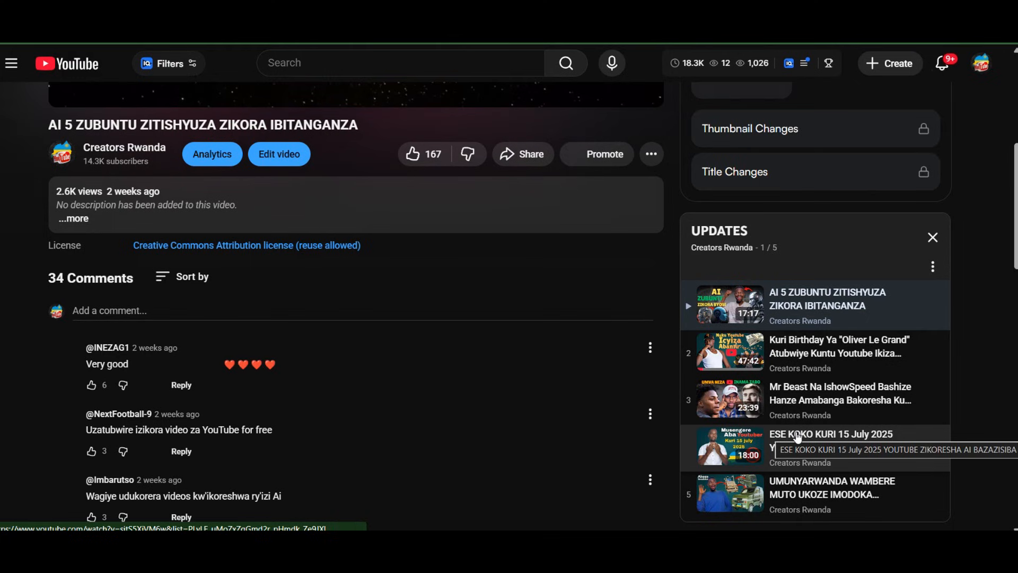
pyautogui.scroll(5, 498, 205)
pyautogui.scroll(1, 498, 204)
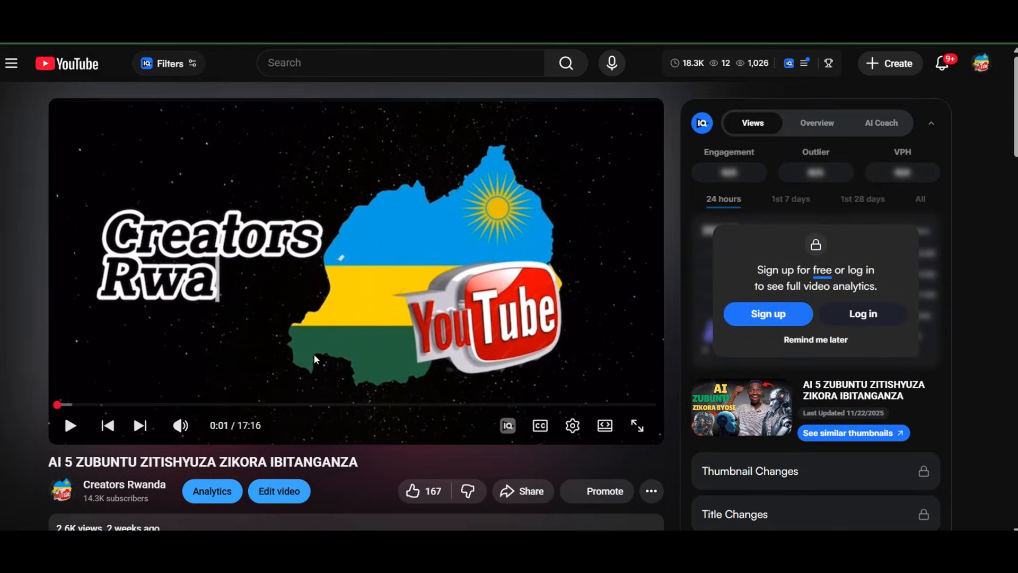
pyautogui.click(14, 32)
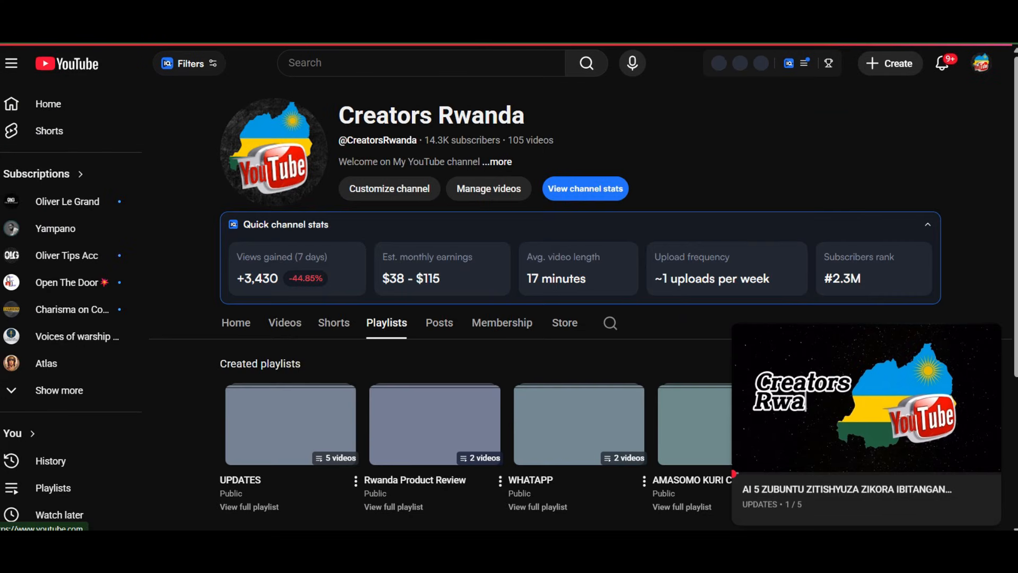
# Open the Rwanda Product Review playlist, pause its video, examine the playlist's videos, and return to the channel's playlists
pyautogui.scroll(-4, 561, 443)
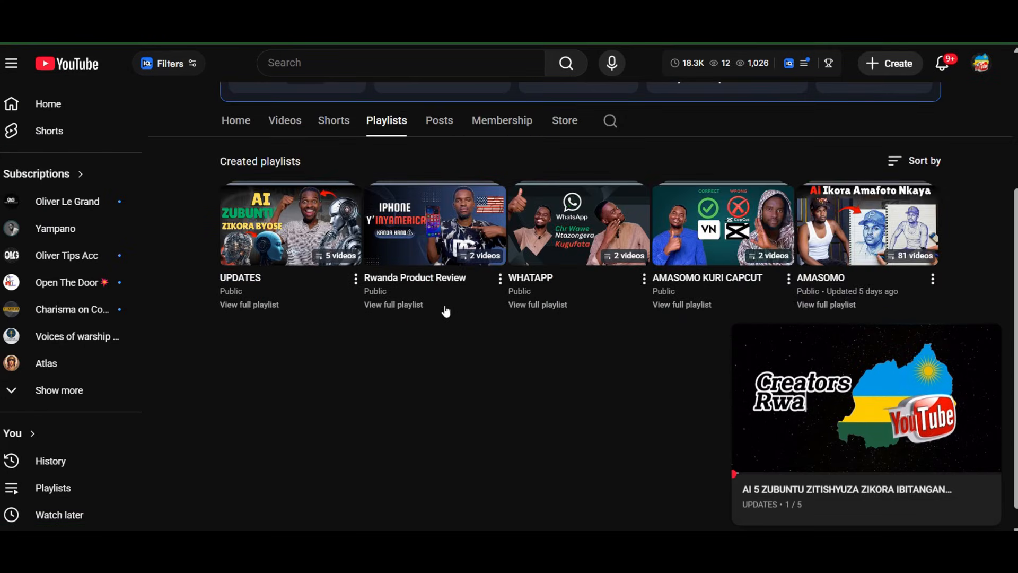
pyautogui.scroll(1, 443, 314)
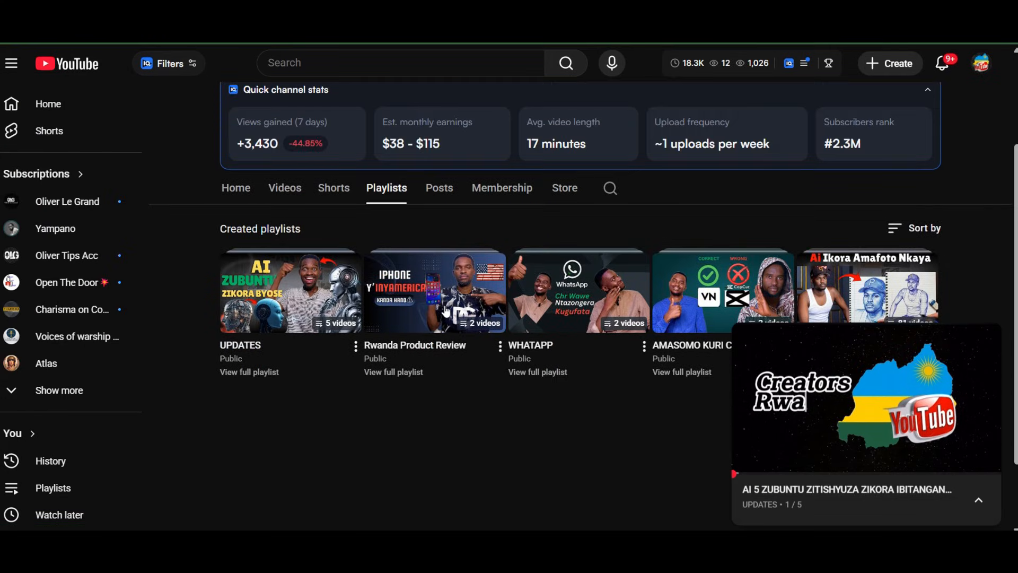
pyautogui.click(427, 338)
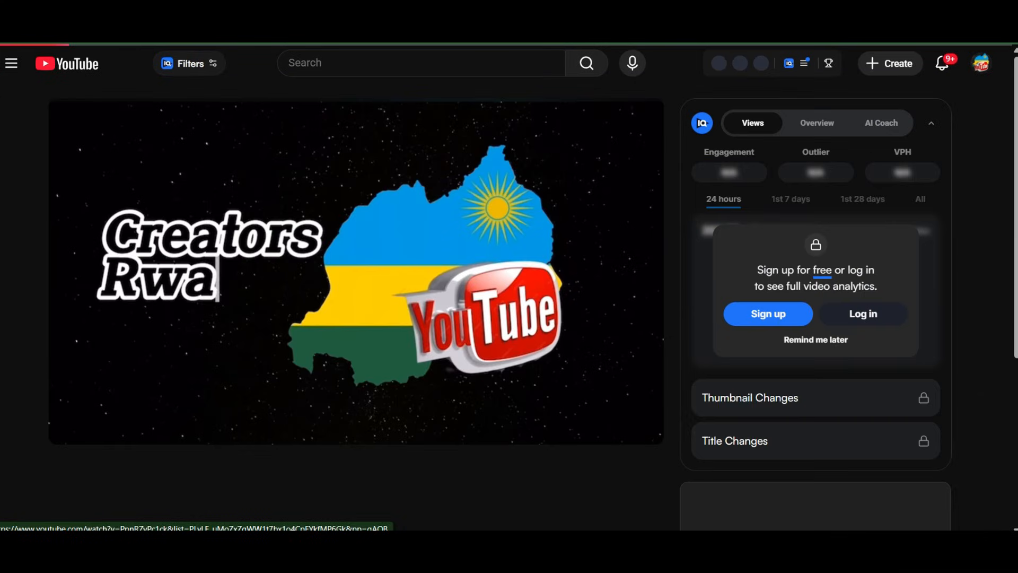
pyautogui.scroll(-7, 830, 383)
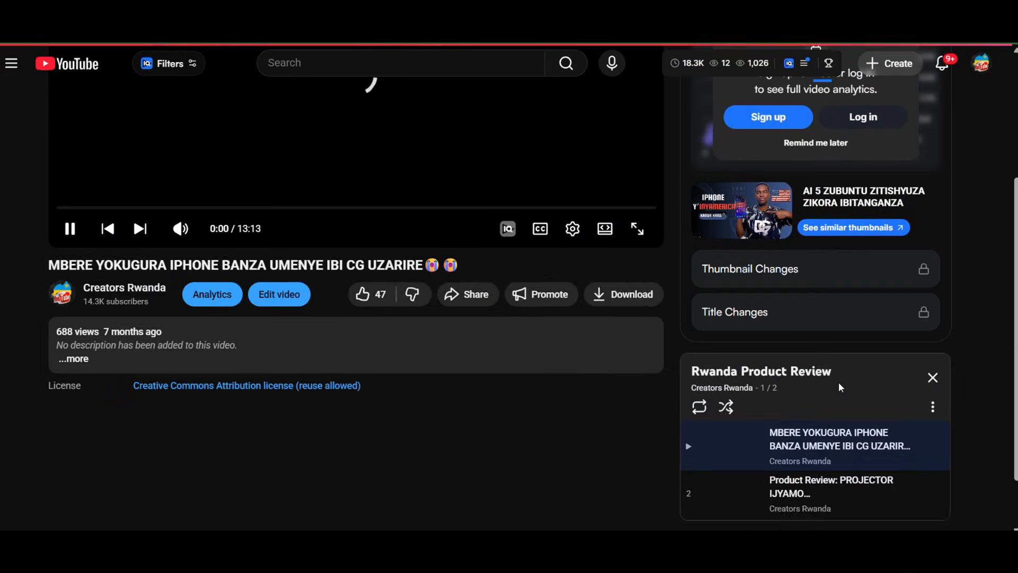
pyautogui.scroll(8, 459, 298)
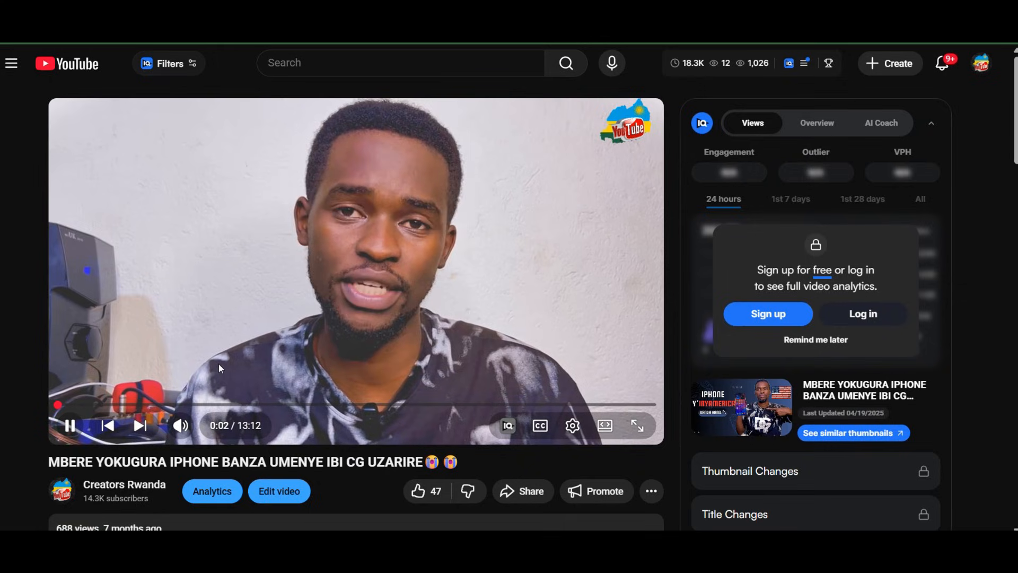
pyautogui.click(335, 256)
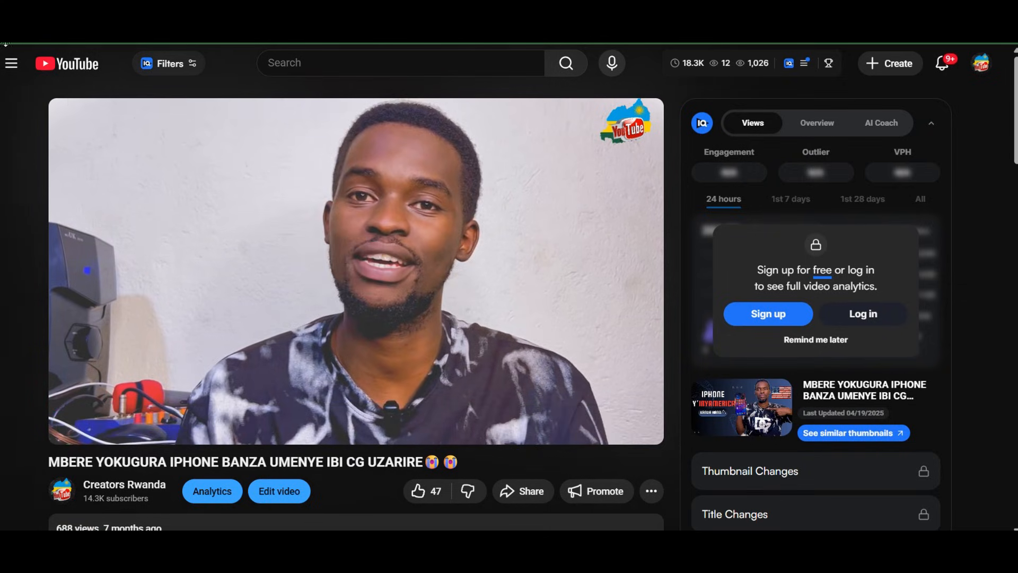
pyautogui.scroll(-1, 229, 461)
pyautogui.scroll(1, 230, 467)
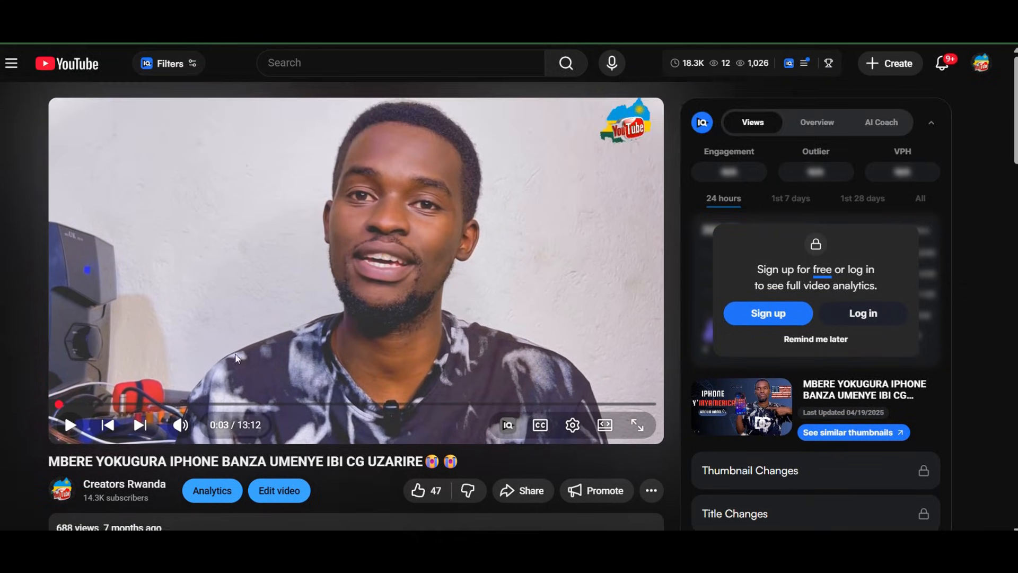
pyautogui.hotkey('alt', 'Left')
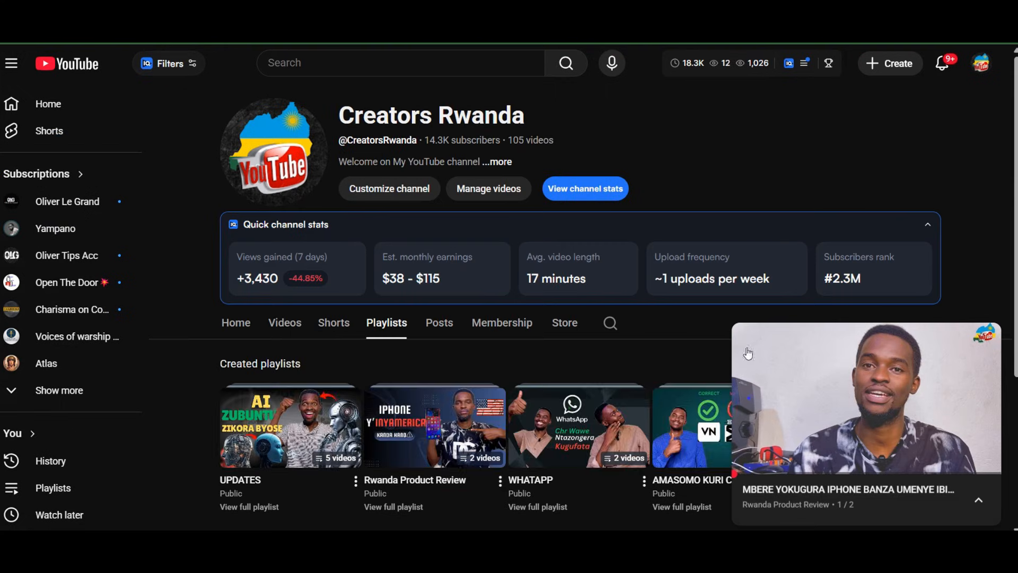
pyautogui.scroll(-3, 568, 396)
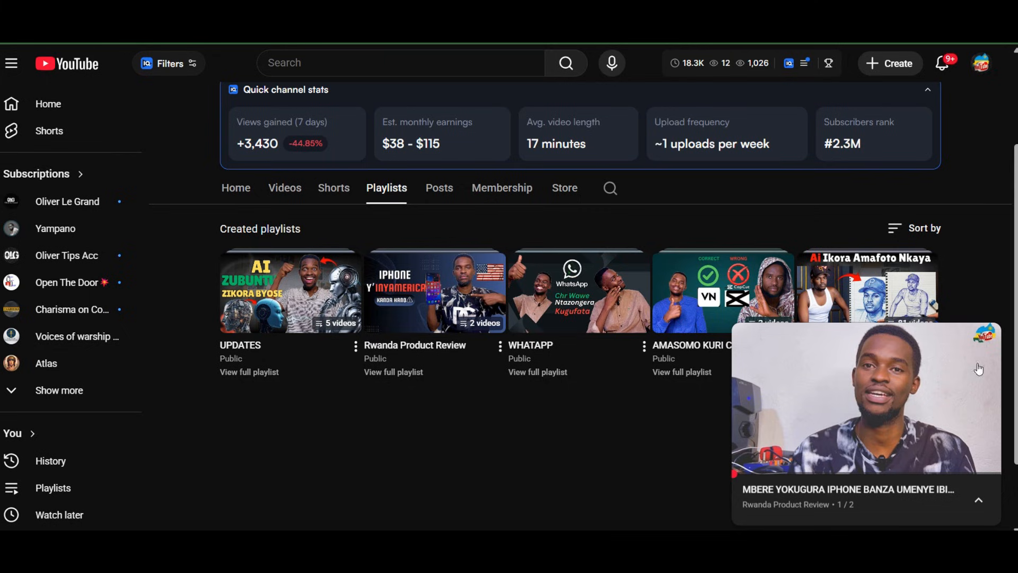
pyautogui.scroll(-1, 713, 247)
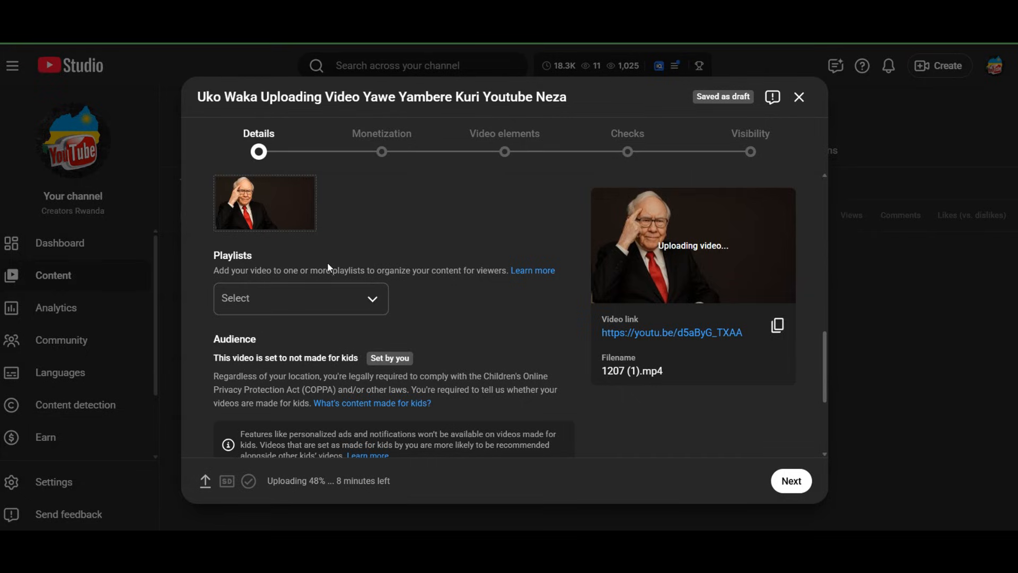
# In the YouTube Studio upload details, assign the video to the AMASOMO and AMASOMO KURI CAPCUT playlists only
pyautogui.click(368, 300)
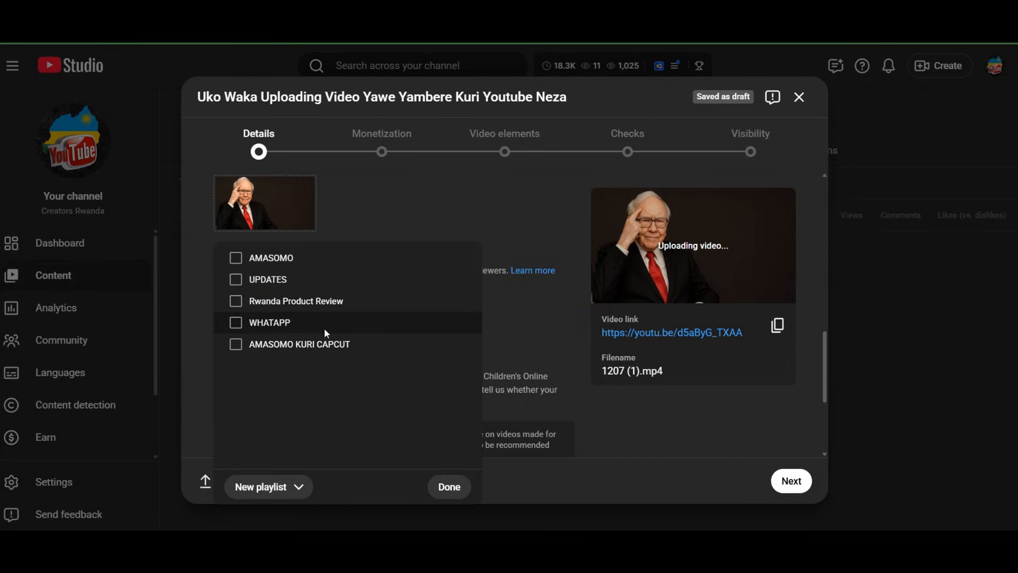
pyautogui.click(236, 260)
pyautogui.click(236, 259)
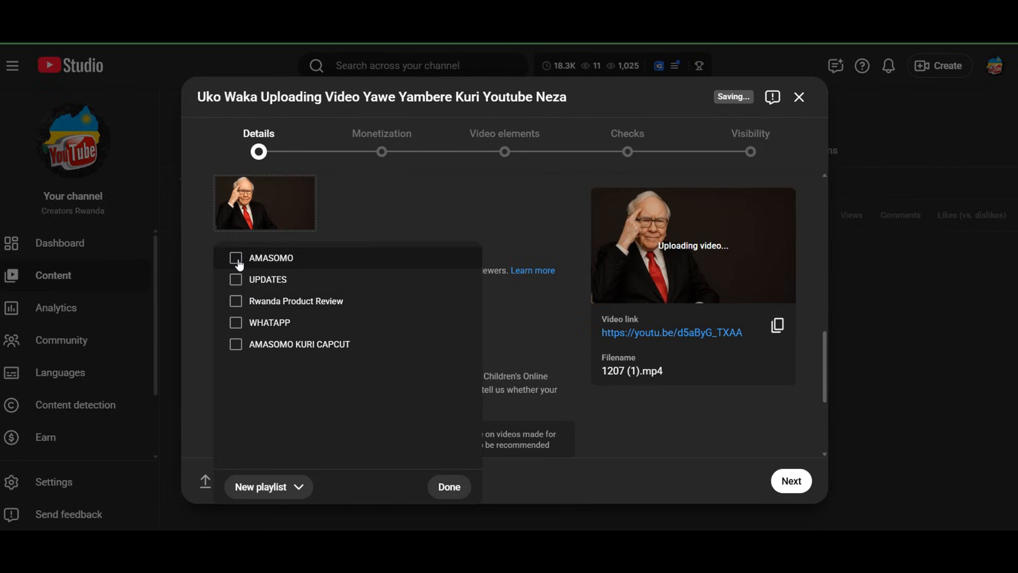
pyautogui.click(236, 259)
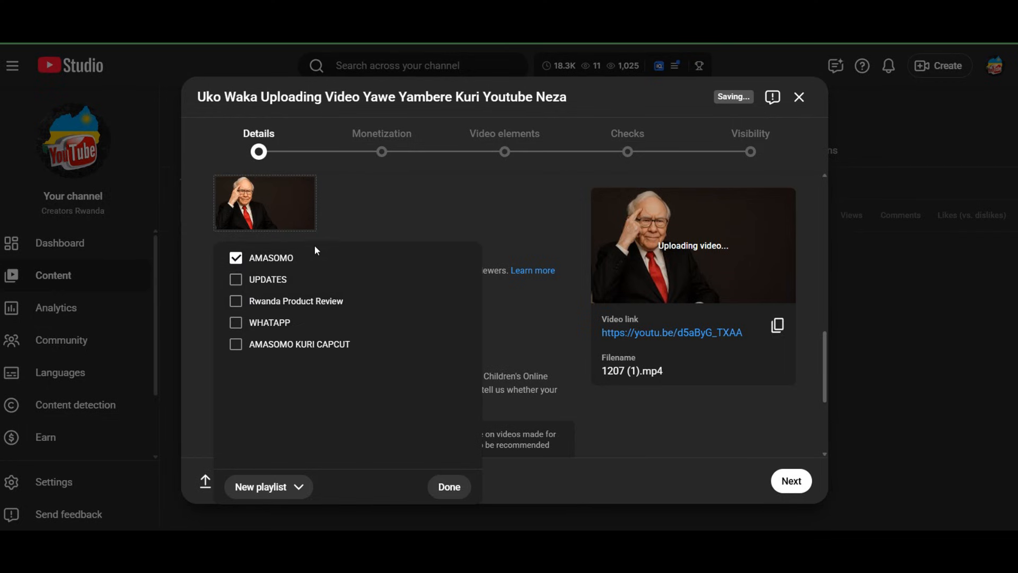
pyautogui.click(235, 281)
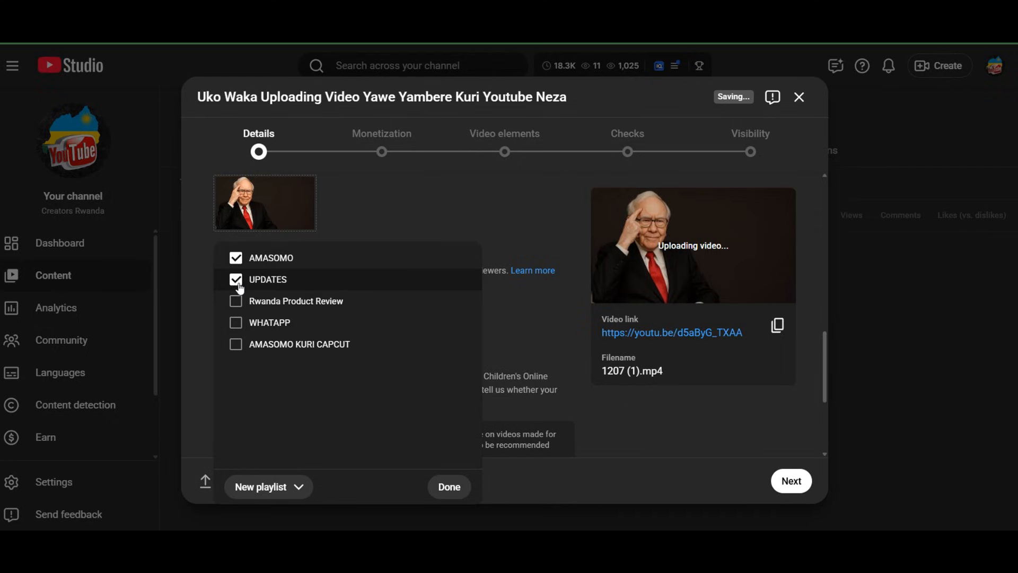
pyautogui.click(235, 281)
pyautogui.click(235, 258)
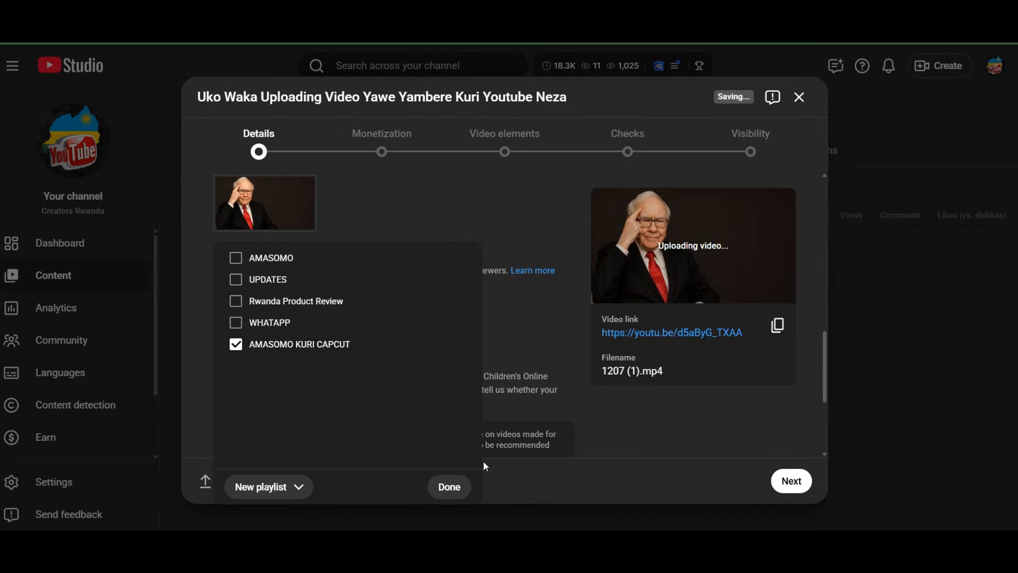
pyautogui.click(236, 258)
# Start a new playlist from the video's playlist selection and title it testin
pyautogui.click(298, 487)
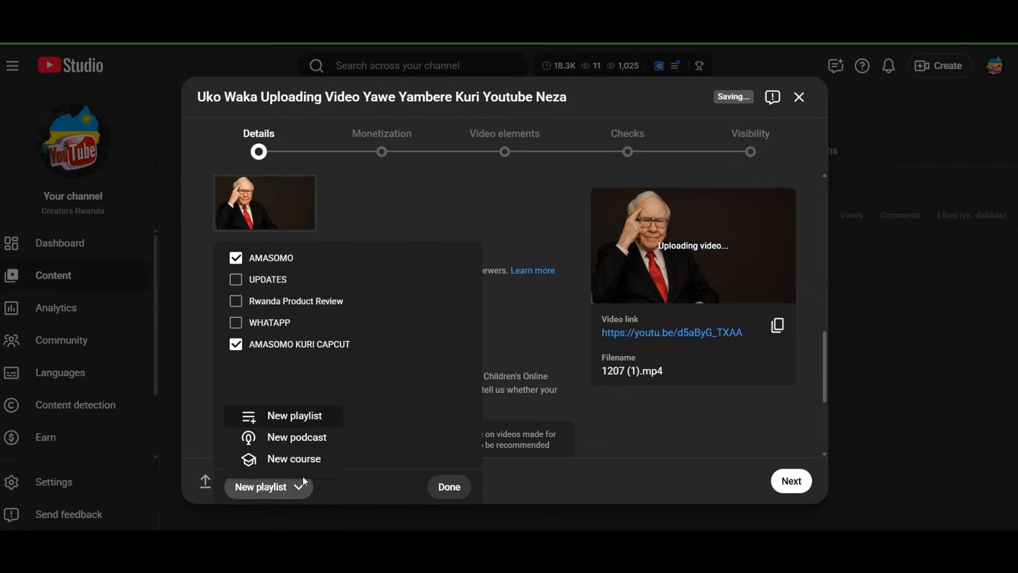
pyautogui.click(286, 487)
pyautogui.click(275, 484)
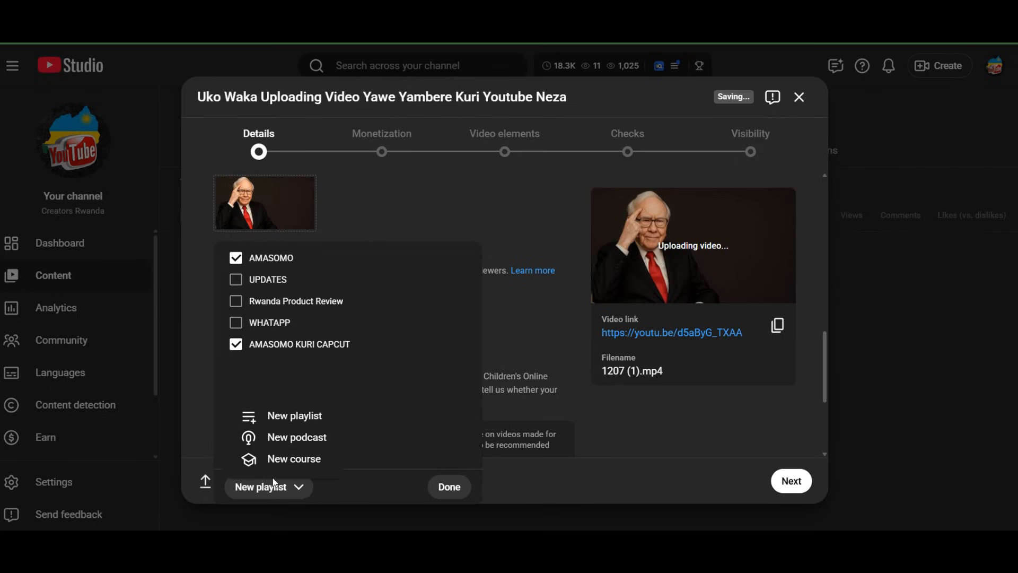
pyautogui.click(280, 412)
pyautogui.click(395, 199)
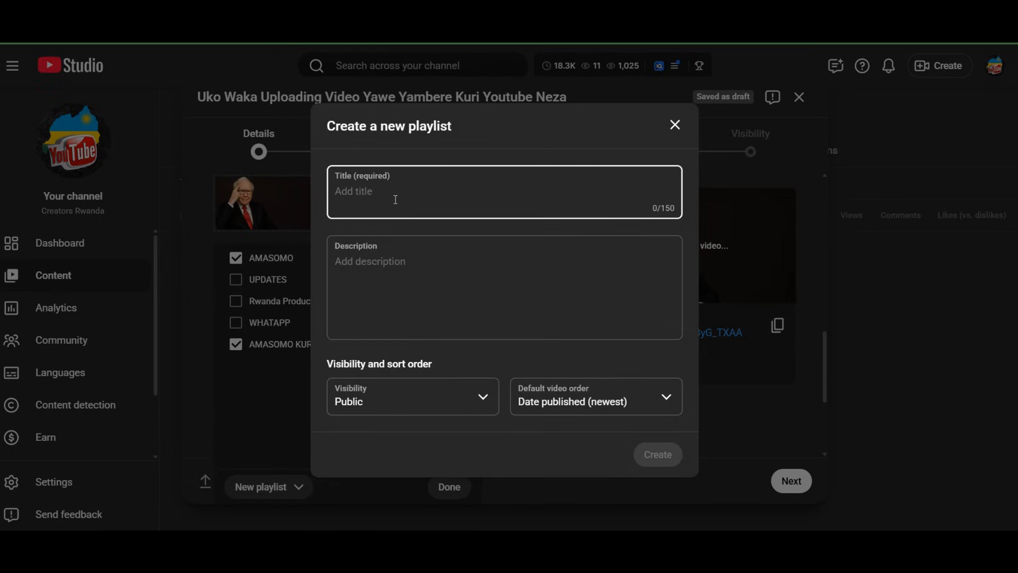
pyautogui.write('tes')
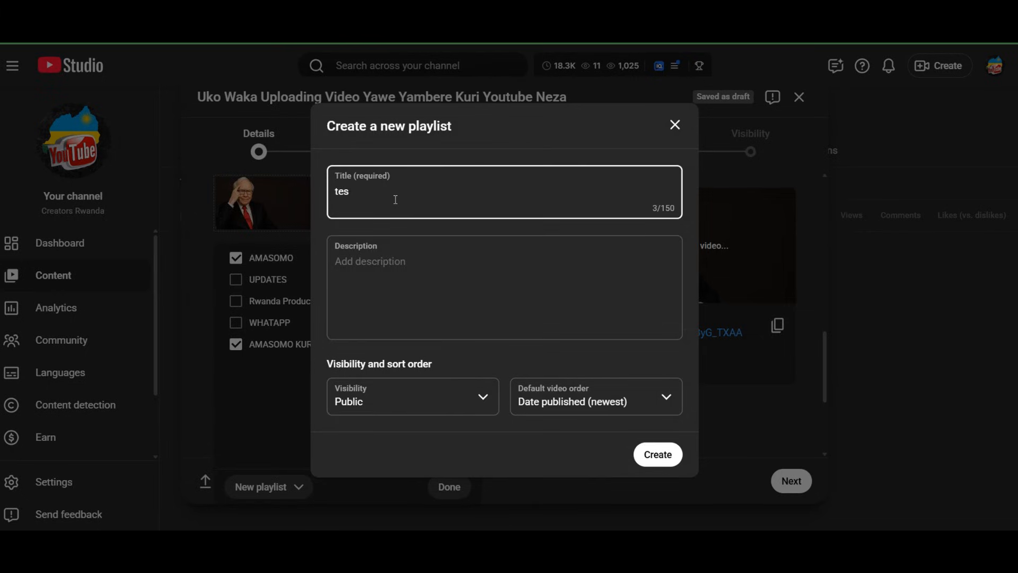
pyautogui.write('tin')
# Create the testin playlist with Public visibility and Date published (newest) as the default video order
pyautogui.click(656, 402)
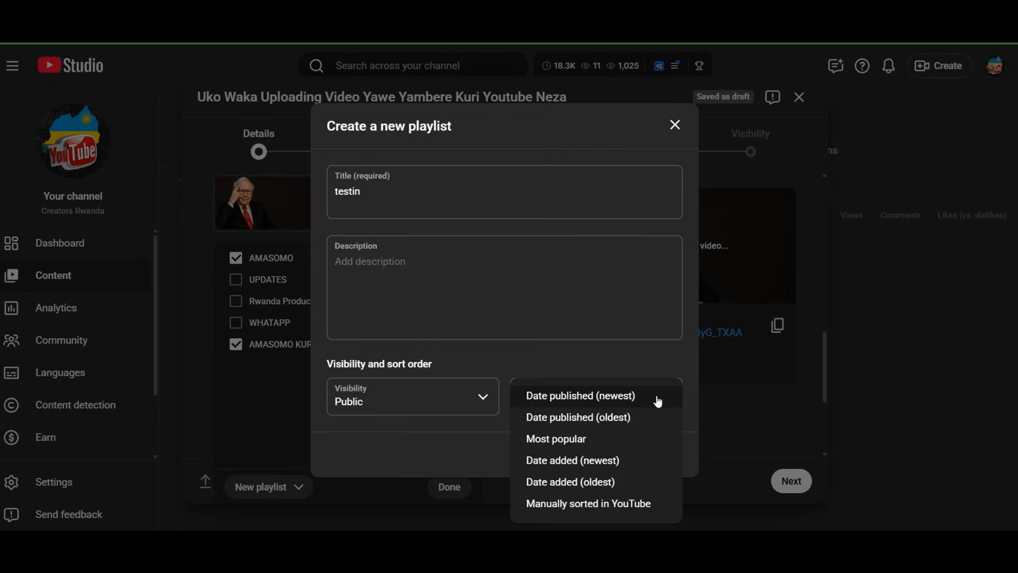
pyautogui.click(593, 396)
pyautogui.click(381, 392)
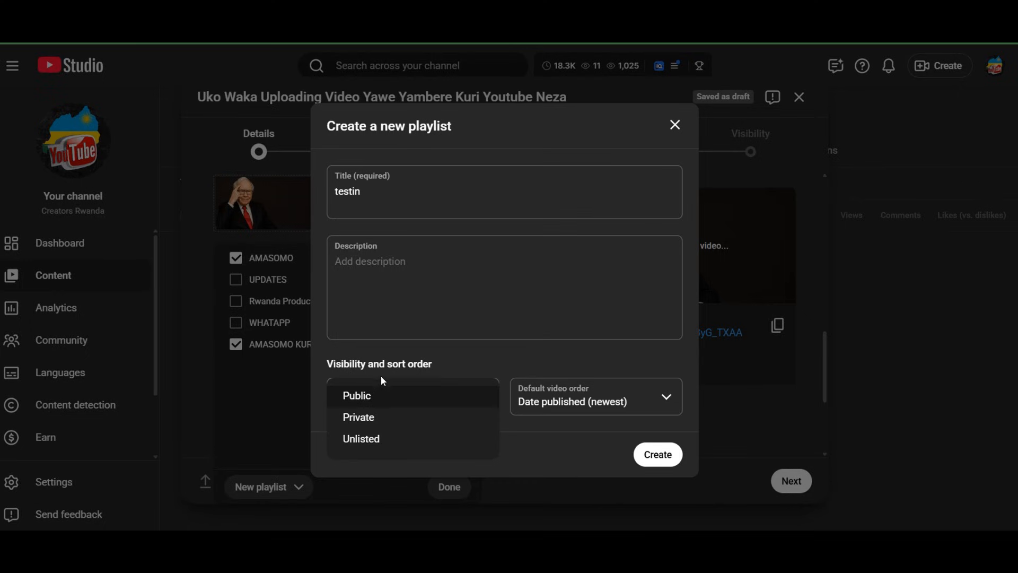
pyautogui.click(380, 399)
pyautogui.click(658, 455)
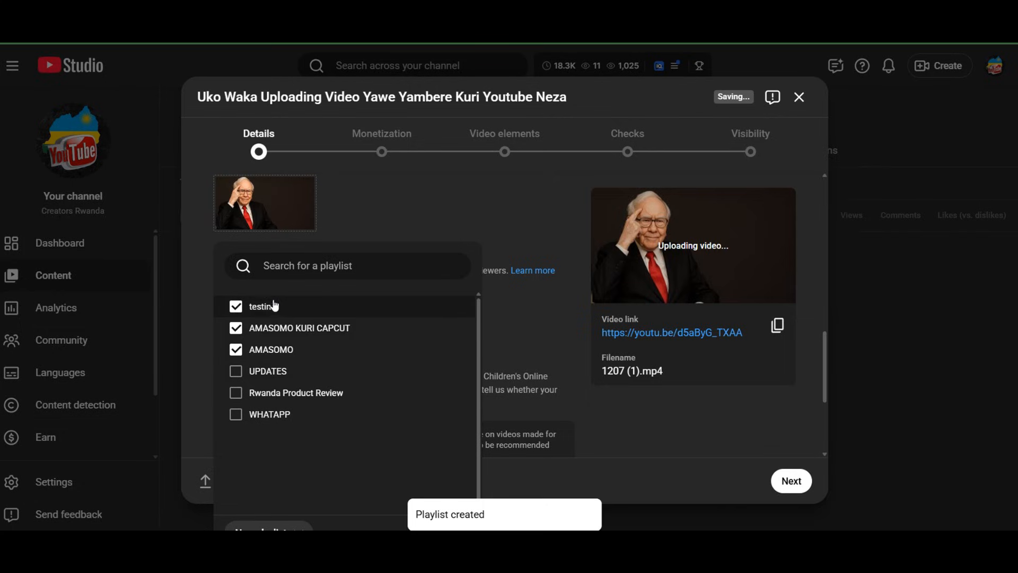
# Remove the video from the testin playlist and close the playlist selection
pyautogui.click(237, 308)
pyautogui.click(237, 308)
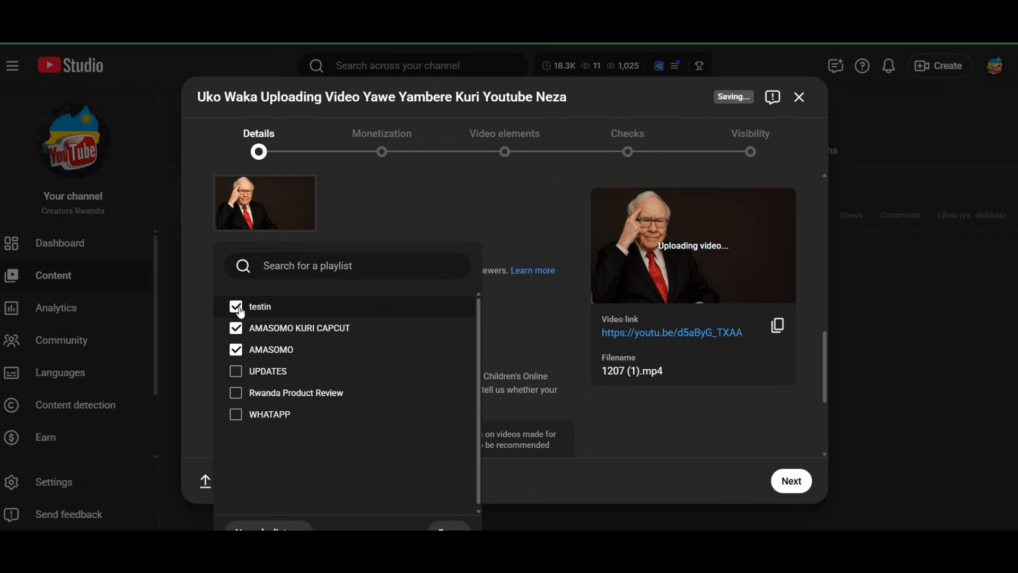
pyautogui.click(240, 311)
pyautogui.click(494, 229)
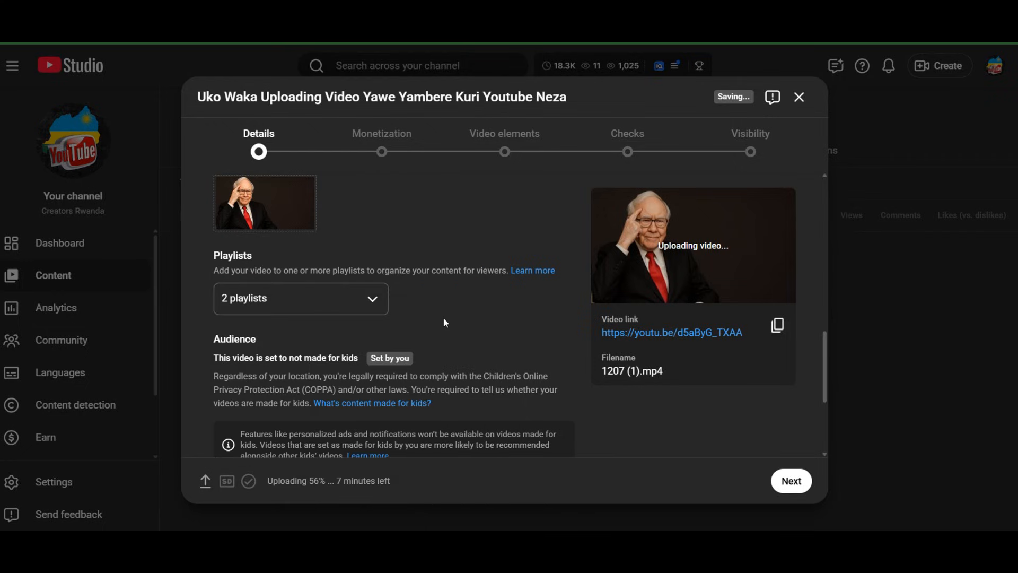
# Try the made-for-kids audience and over-18 restriction options, return both to No, and collapse the age restriction section
pyautogui.scroll(-4, 443, 317)
pyautogui.scroll(1, 443, 317)
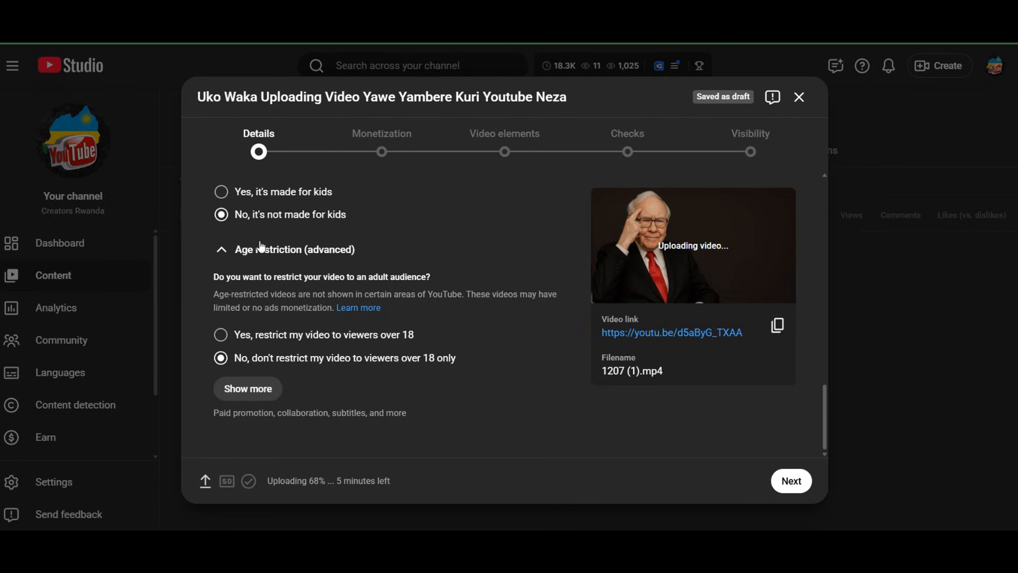
pyautogui.click(221, 193)
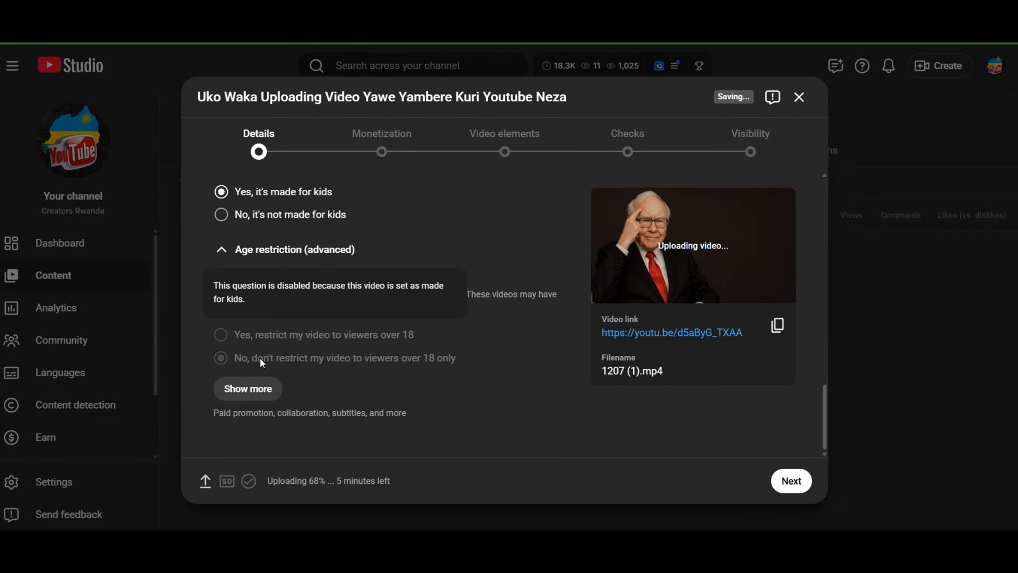
pyautogui.click(222, 223)
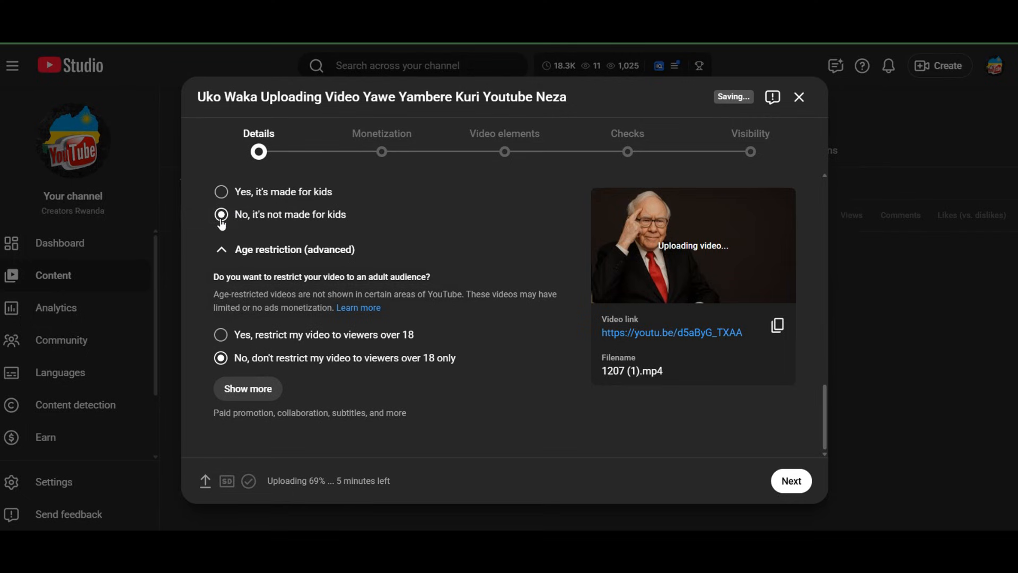
pyautogui.click(224, 339)
pyautogui.click(221, 359)
pyautogui.click(232, 249)
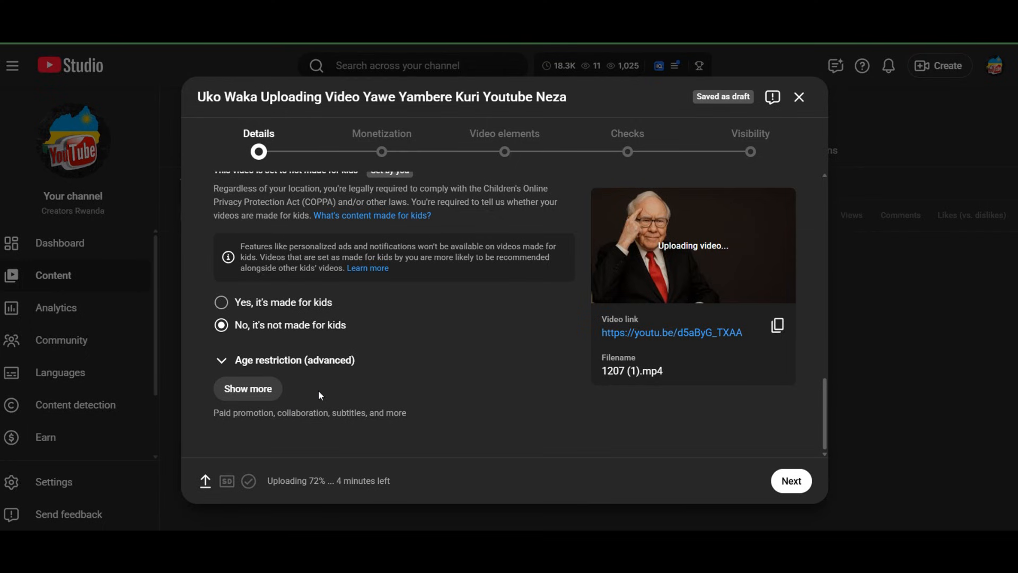
# Expand the additional video options below the age restriction and go to the Paid promotion section
pyautogui.scroll(10, 342, 336)
pyautogui.scroll(-10, 342, 335)
pyautogui.click(270, 398)
pyautogui.scroll(-5, 354, 393)
pyautogui.scroll(-1, 355, 400)
pyautogui.scroll(2, 356, 401)
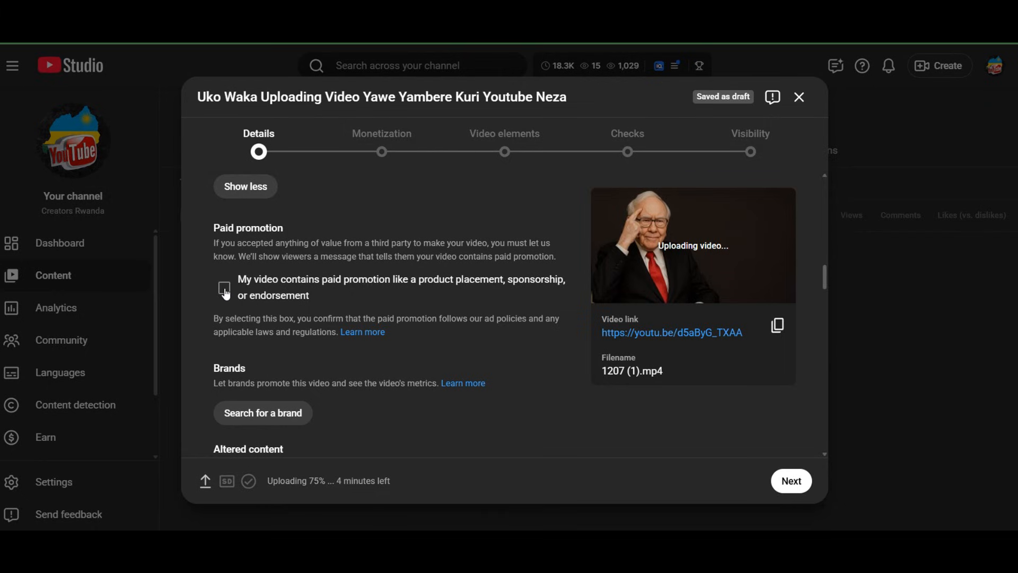
# Try the declaration that the video contains paid promotion, leaving it unselected at the end
pyautogui.click(224, 289)
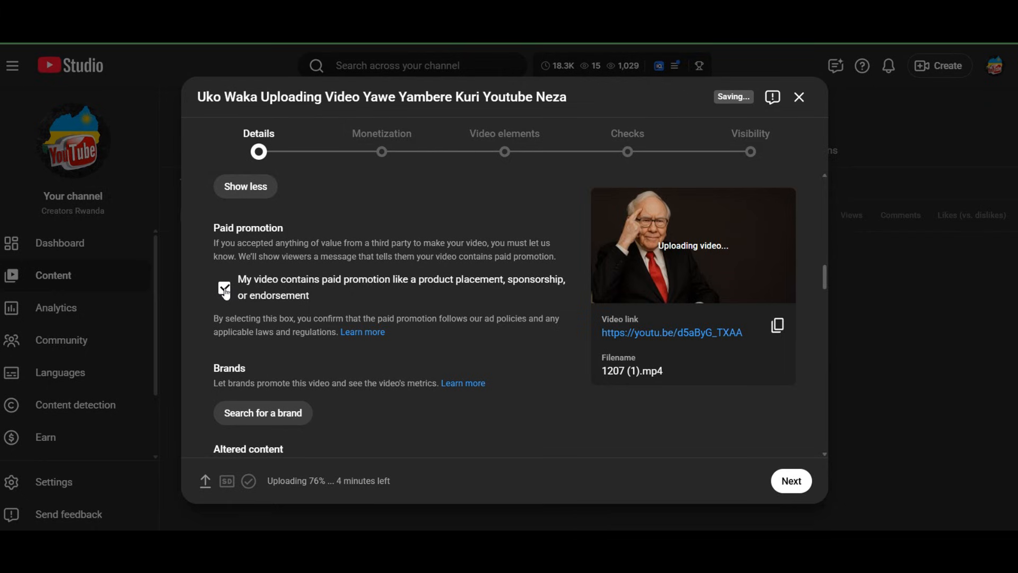
pyautogui.click(224, 289)
pyautogui.click(225, 287)
pyautogui.click(225, 289)
pyautogui.click(226, 298)
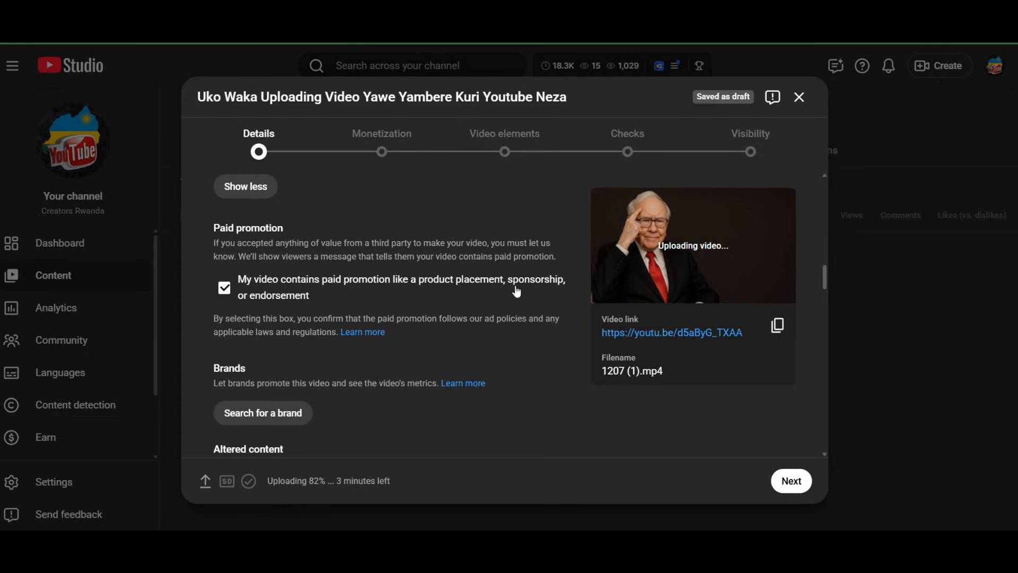
pyautogui.click(224, 288)
# Open the brand search for the video and close it without choosing a brand
pyautogui.scroll(-4, 227, 318)
pyautogui.scroll(5, 228, 340)
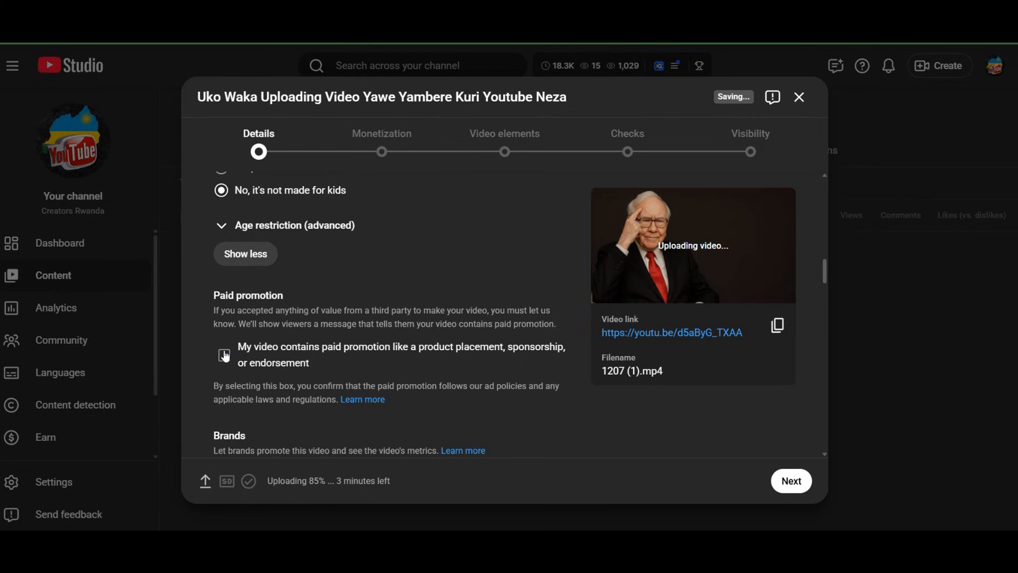
pyautogui.scroll(-5, 228, 355)
pyautogui.scroll(3, 217, 350)
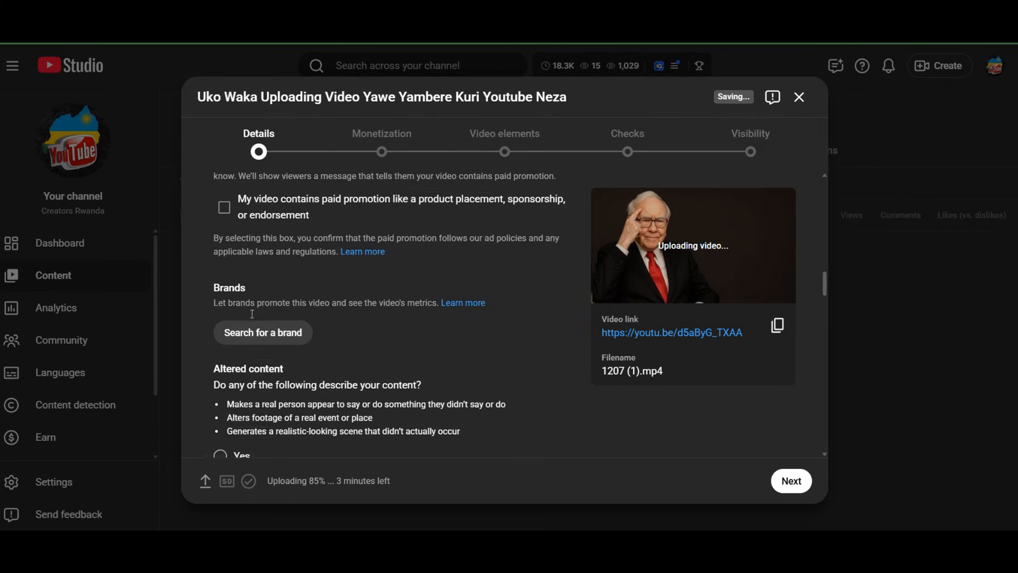
pyautogui.click(261, 347)
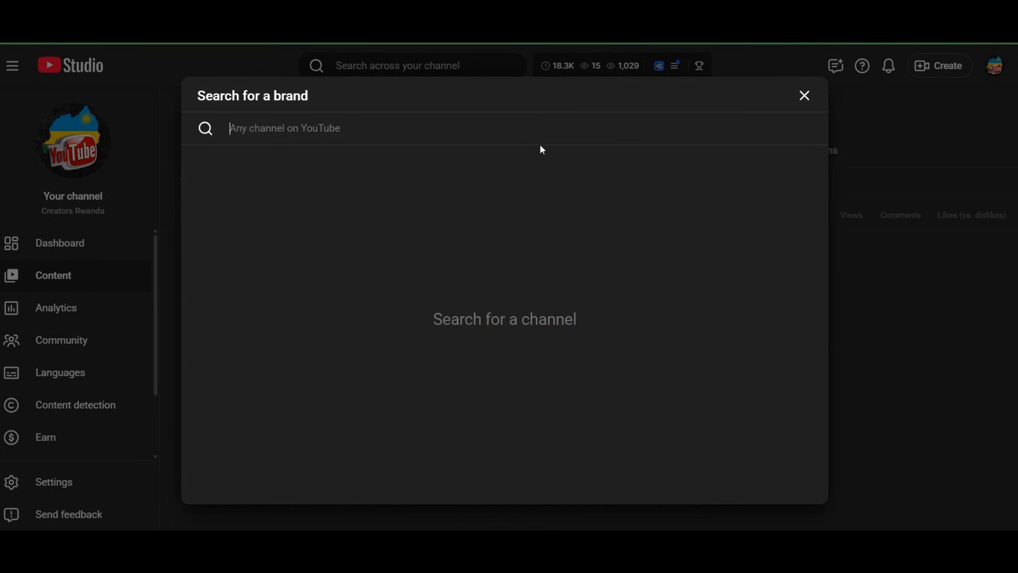
pyautogui.click(804, 96)
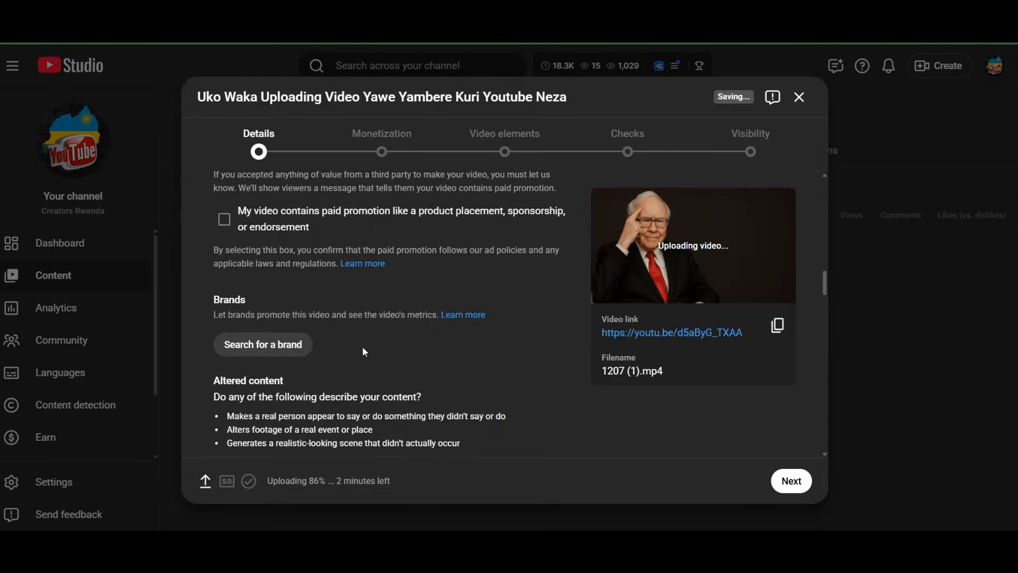
# Answer No to the altered content question and review the disclosure note below it
pyautogui.scroll(-3, 363, 351)
pyautogui.scroll(1, 278, 306)
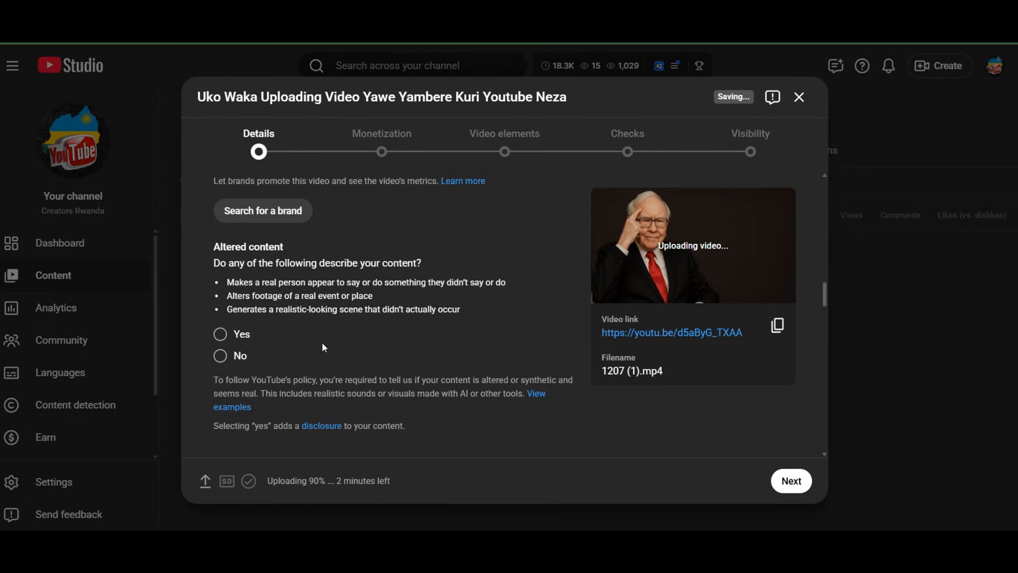
pyautogui.click(236, 342)
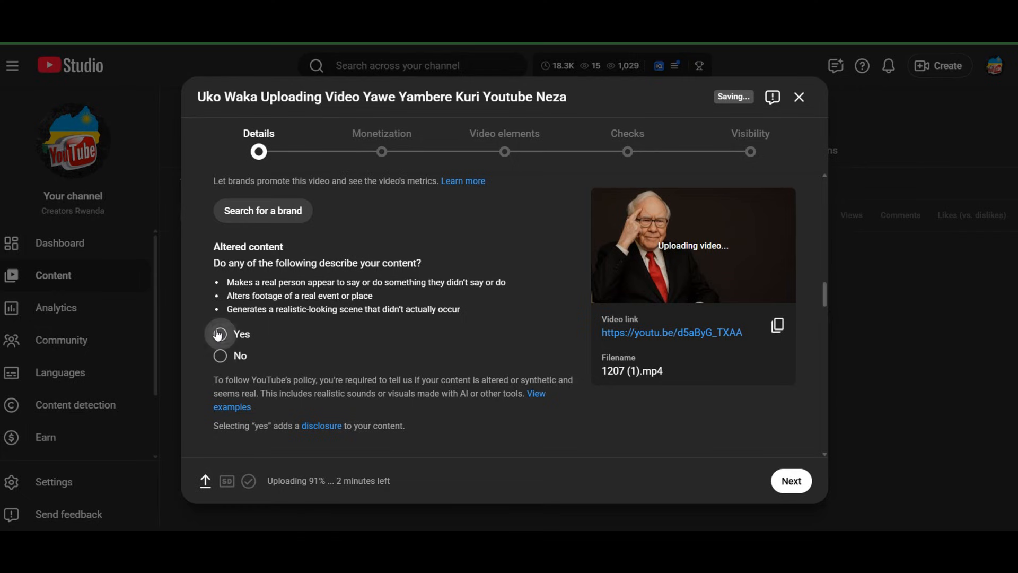
pyautogui.click(226, 358)
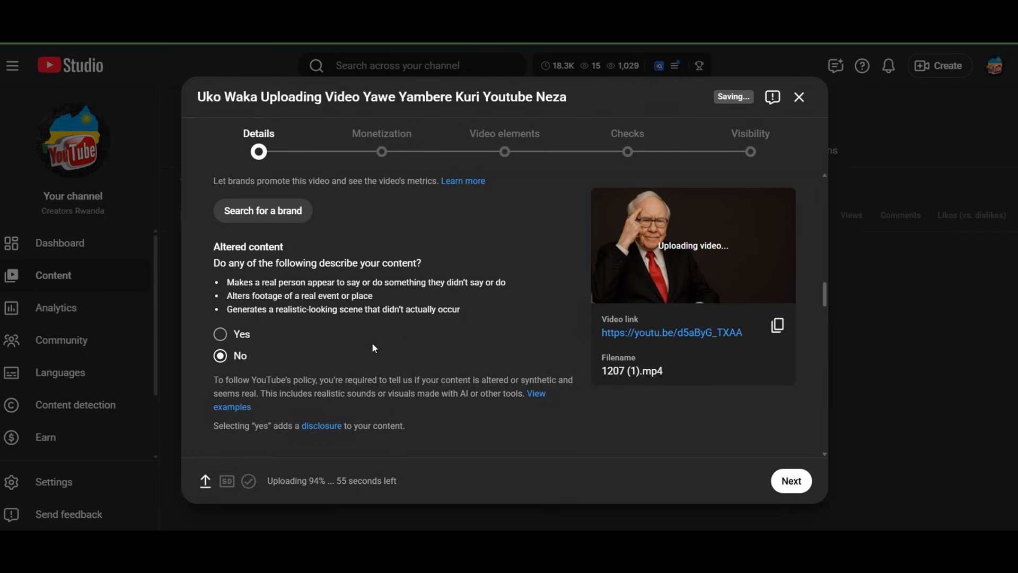
pyautogui.scroll(-1, 412, 343)
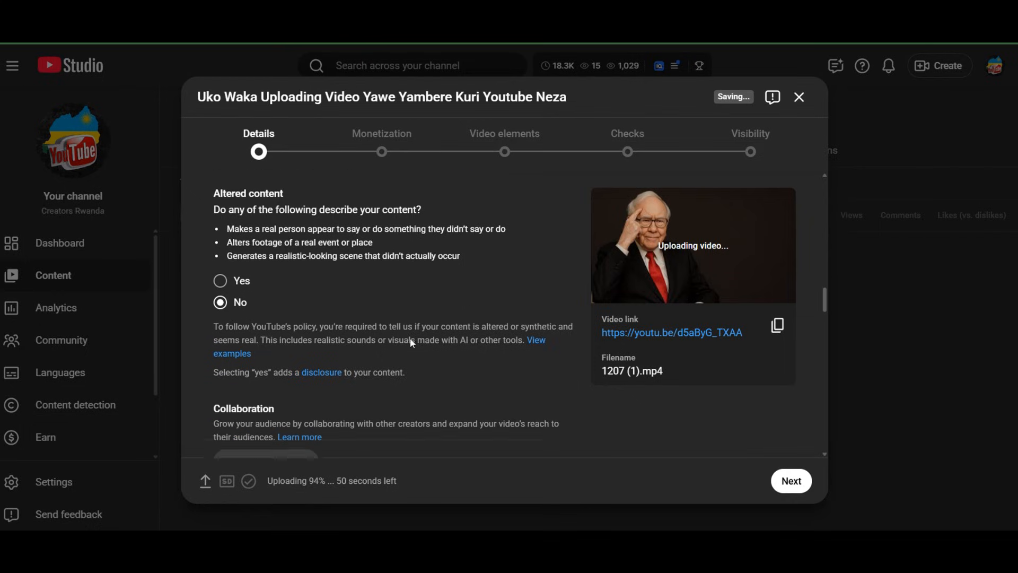
pyautogui.scroll(-2, 413, 343)
pyautogui.scroll(1, 410, 348)
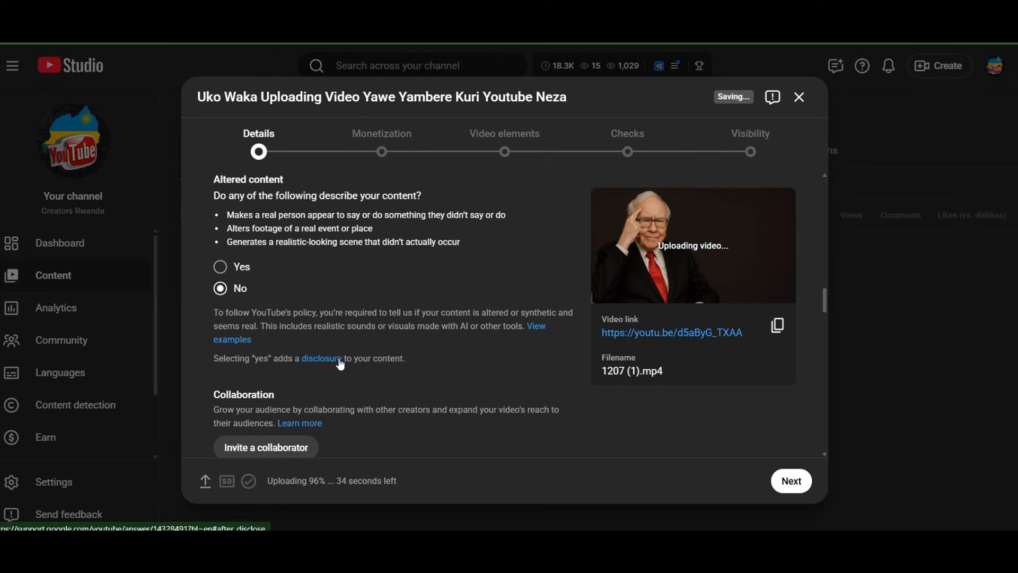
# Switch to YouTube, search for juno kizigenza, and inspect the collaborating channels on the Mariza Wanjye music video
pyautogui.scroll(-1, 281, 392)
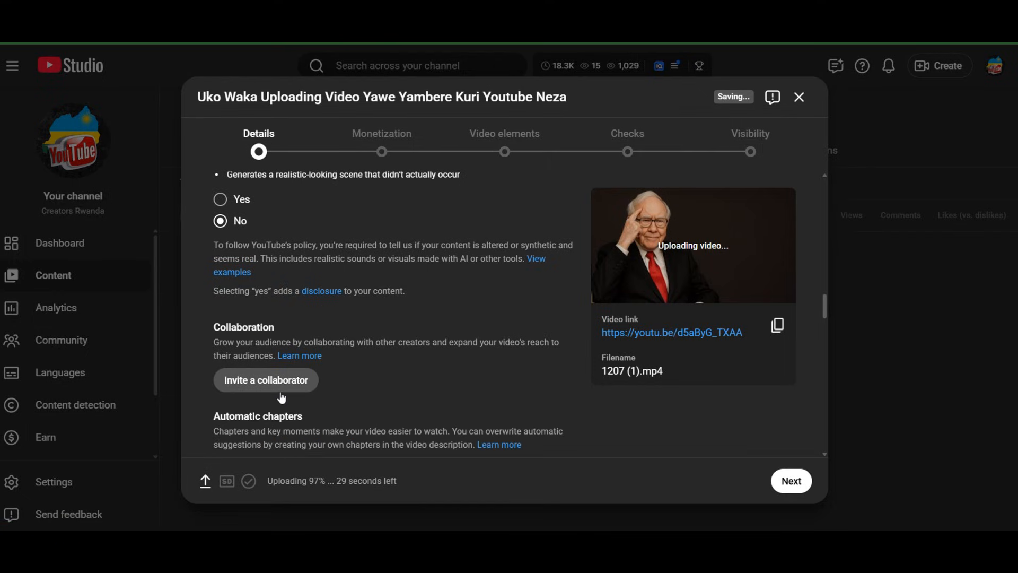
pyautogui.scroll(-1, 286, 398)
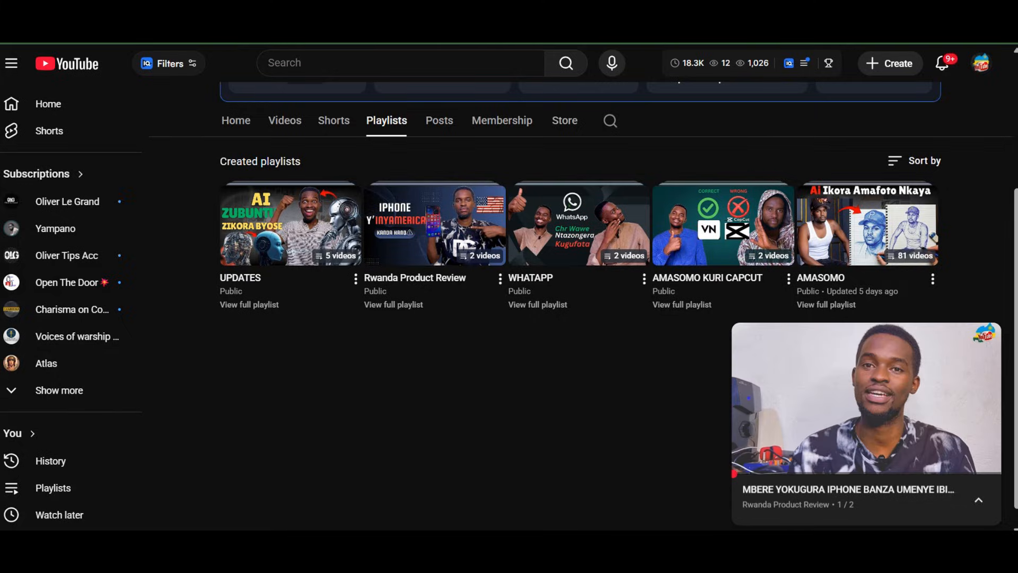
pyautogui.click(86, 63)
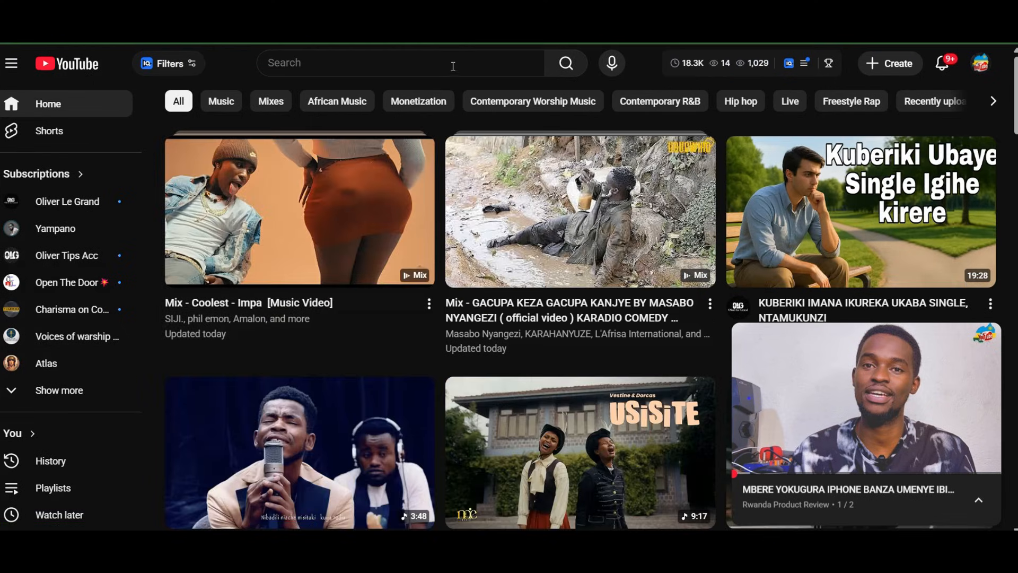
pyautogui.click(453, 65)
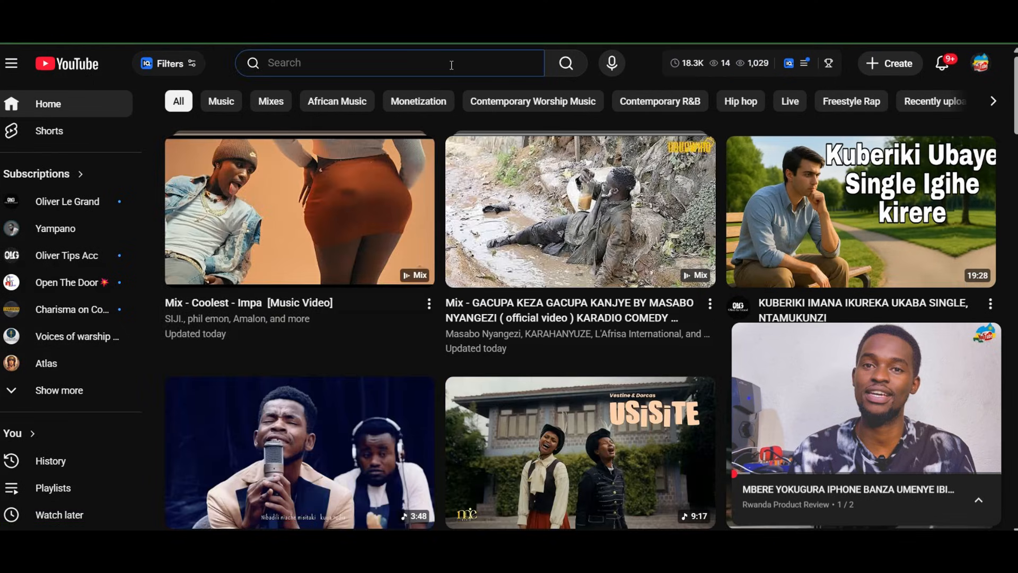
pyautogui.write('jun')
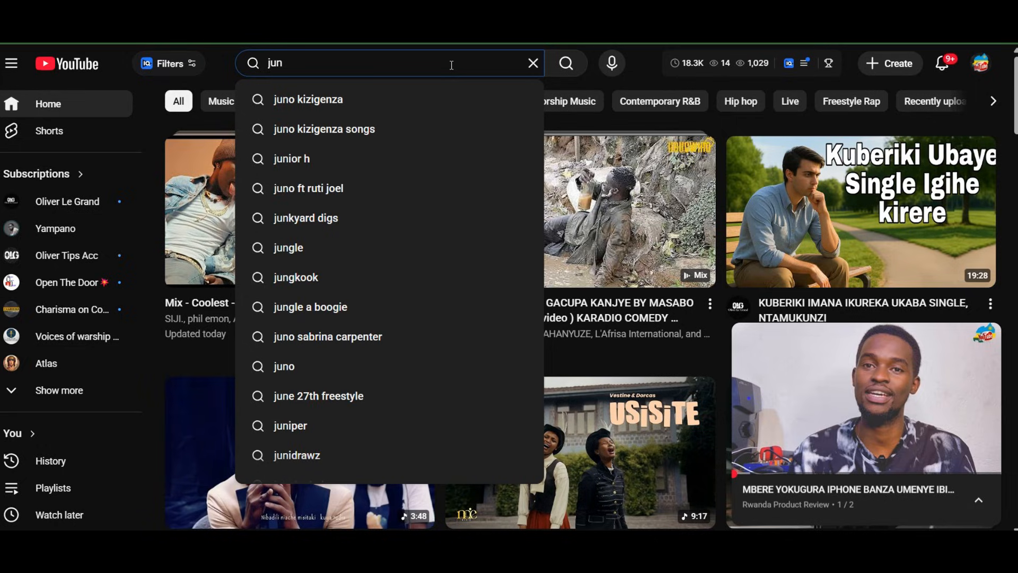
pyautogui.click(343, 107)
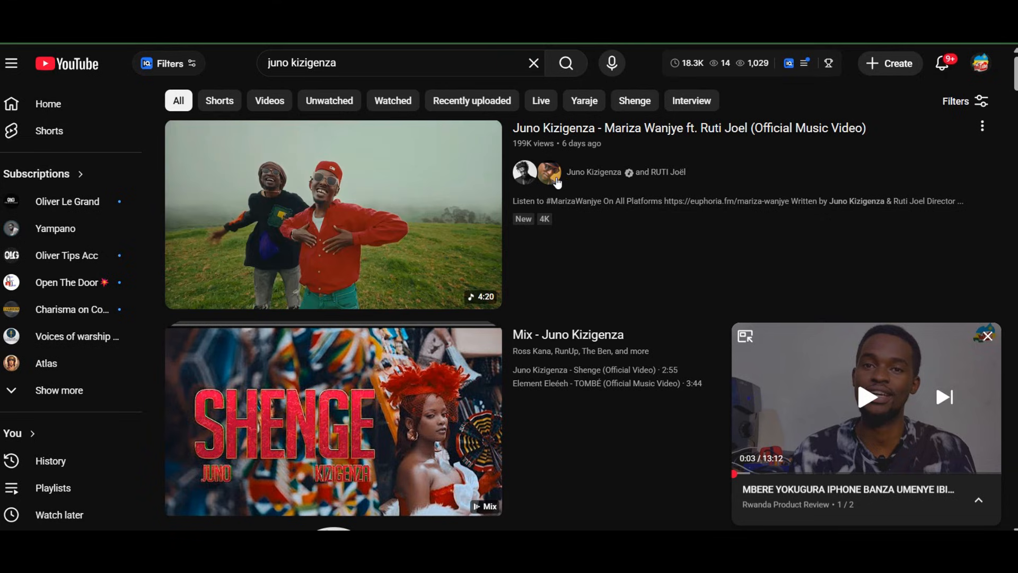
pyautogui.click(557, 183)
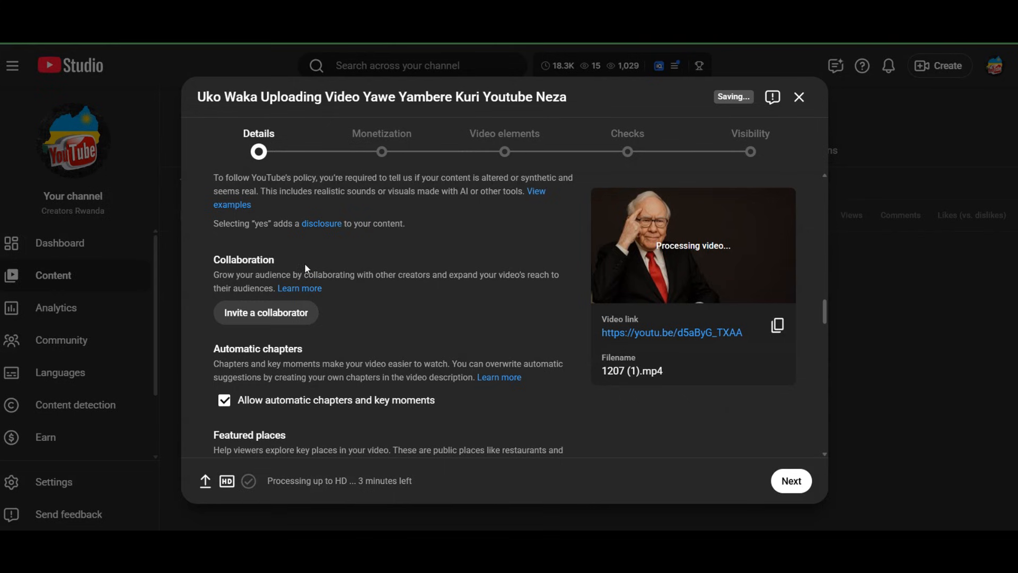
# In YouTube Studio, try inviting the Oliver Le Grand channel as collaborator with analytics viewing allowed, and cancel the invitation
pyautogui.click(278, 314)
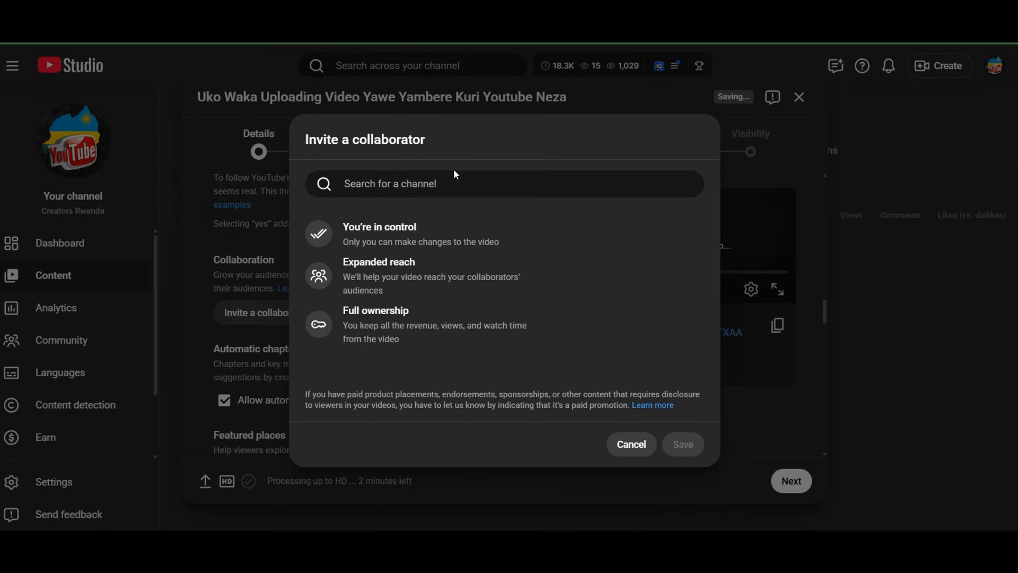
pyautogui.click(424, 189)
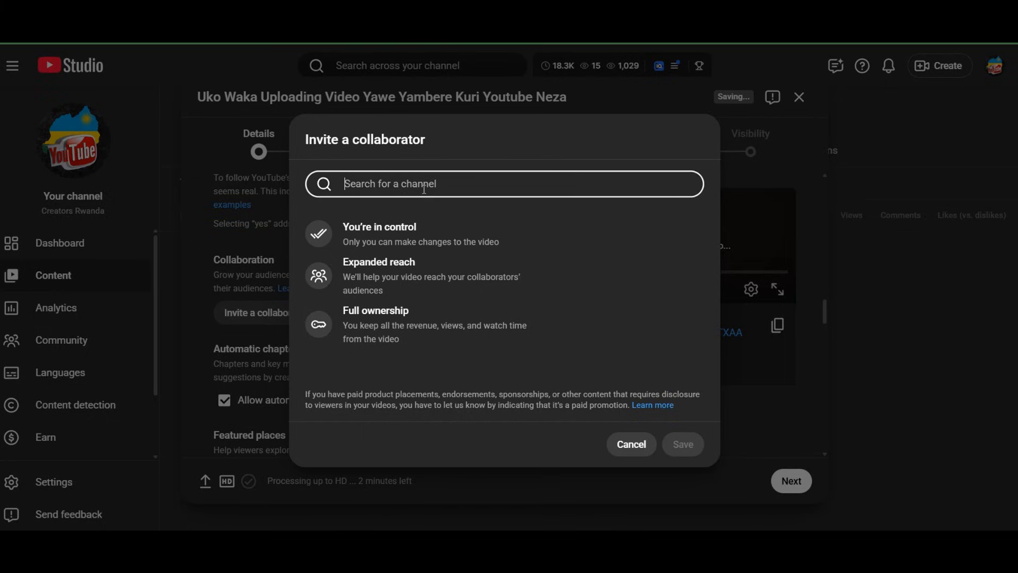
pyautogui.write('oli')
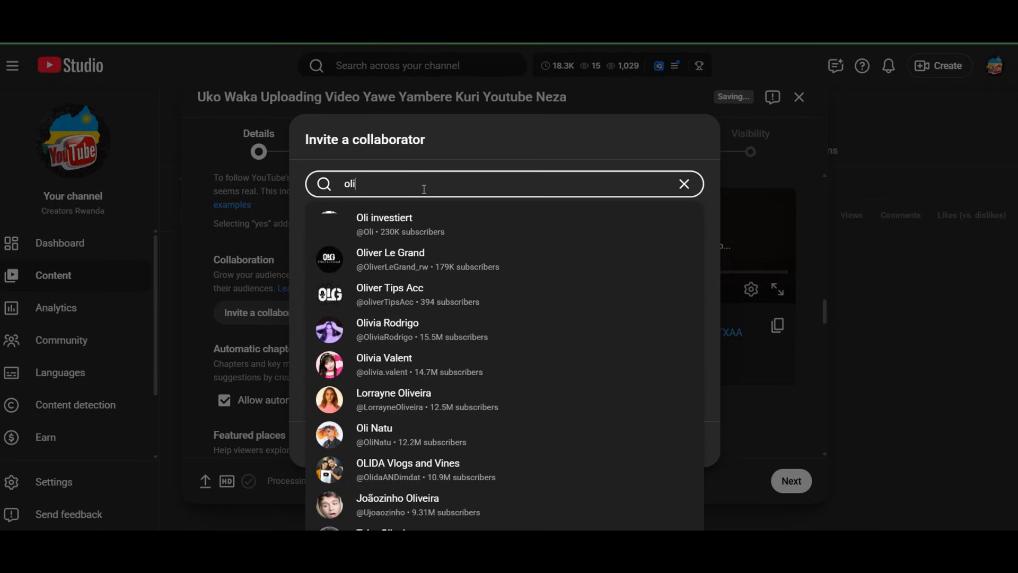
pyautogui.click(412, 262)
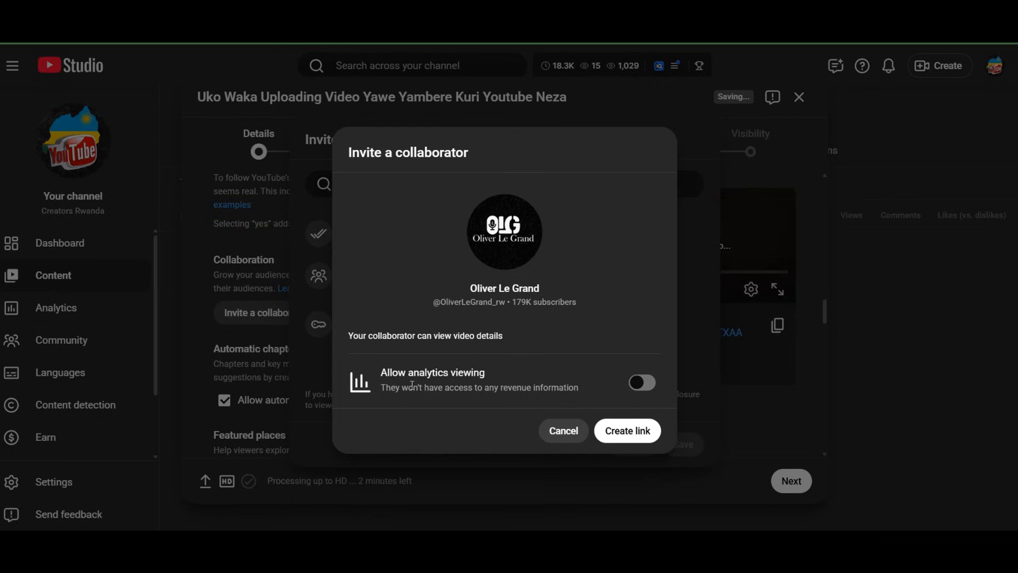
pyautogui.click(645, 387)
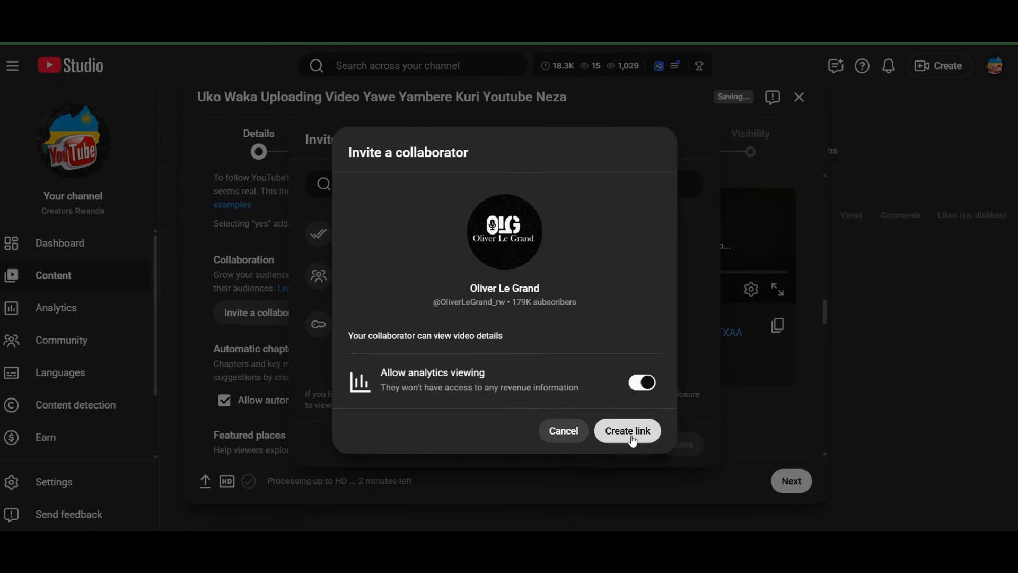
pyautogui.click(573, 434)
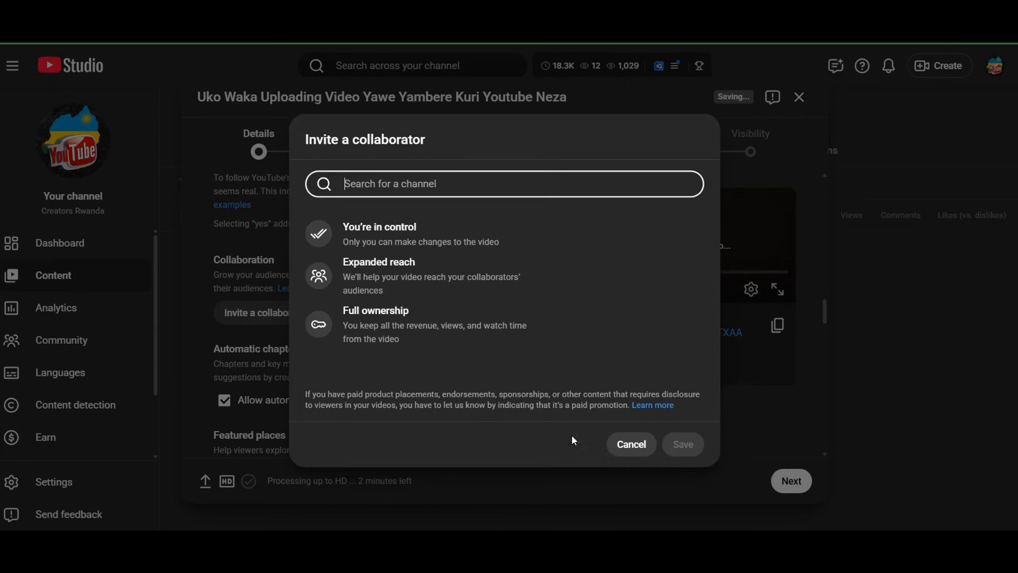
pyautogui.click(643, 452)
# Examine the automatic chapters, featured places, automatic concepts and tags settings in the video details
pyautogui.scroll(-3, 369, 355)
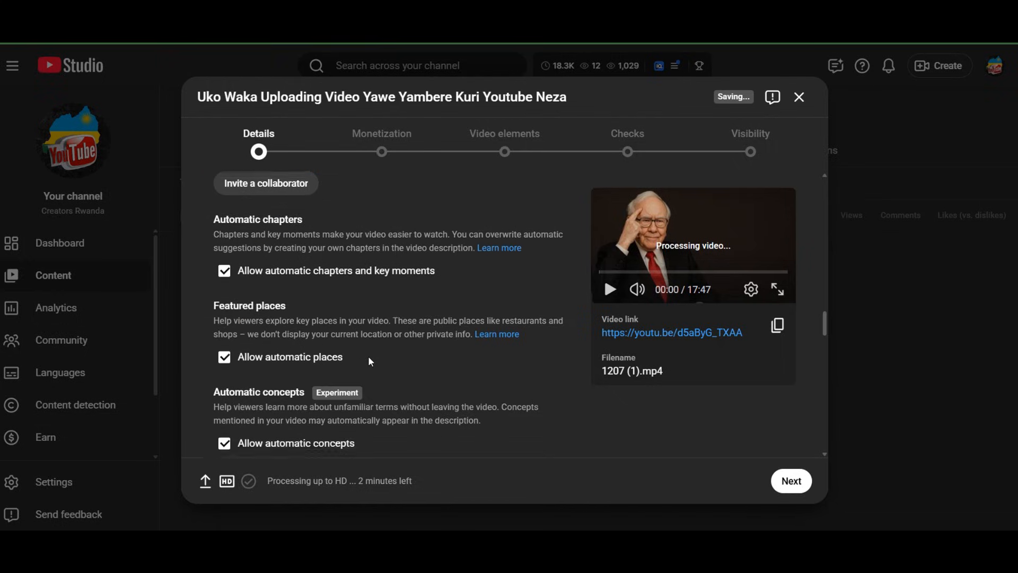
pyautogui.scroll(-1, 312, 290)
pyautogui.scroll(4, 311, 297)
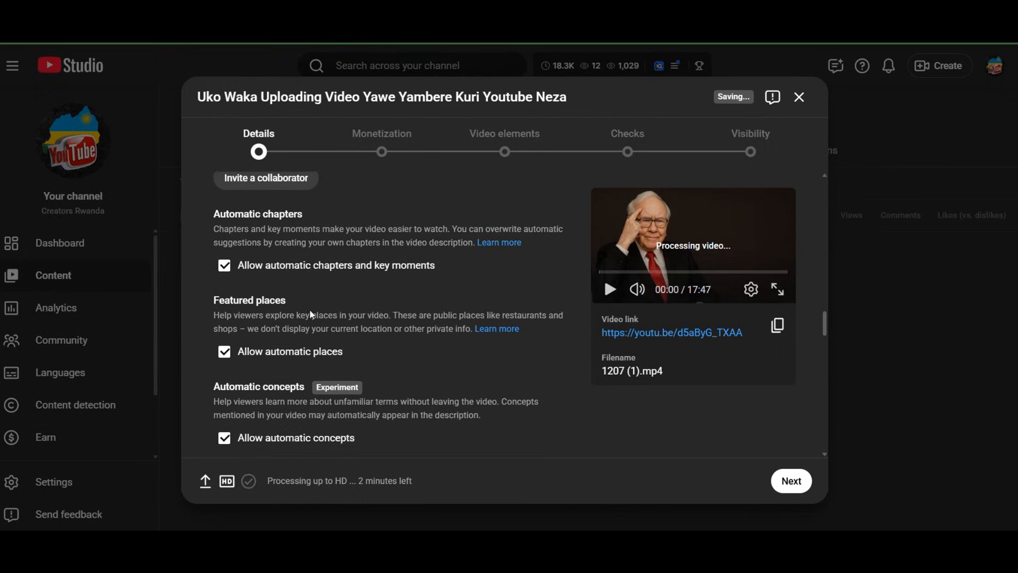
pyautogui.scroll(-1, 311, 311)
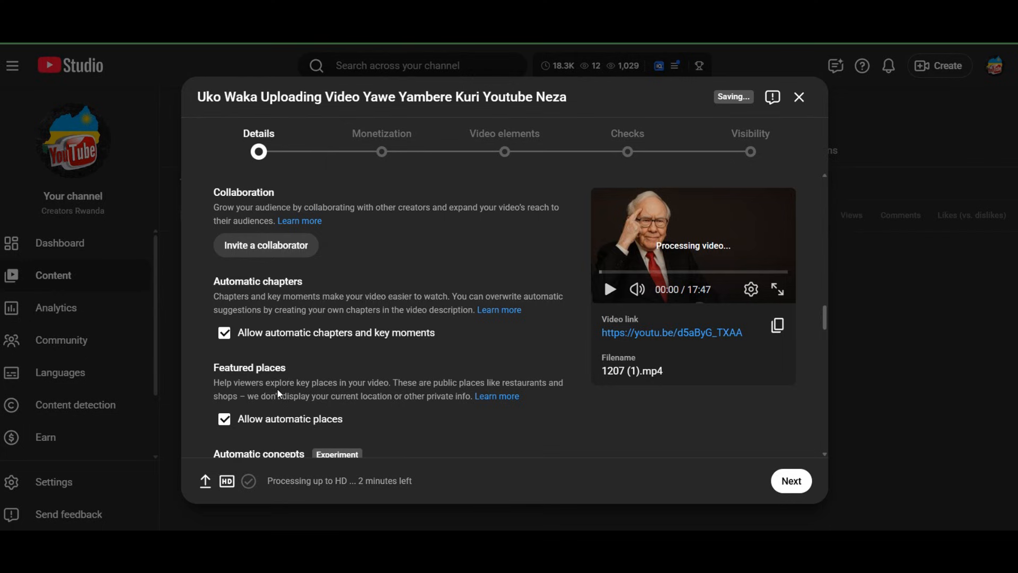
pyautogui.scroll(-1, 285, 333)
pyautogui.scroll(-3, 284, 333)
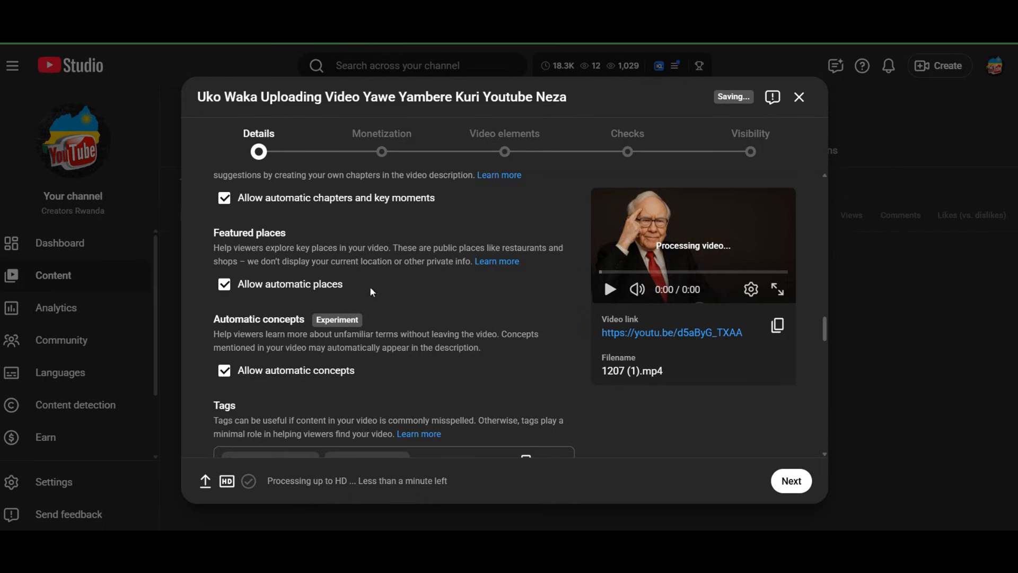
pyautogui.scroll(-3, 279, 305)
pyautogui.scroll(1, 280, 303)
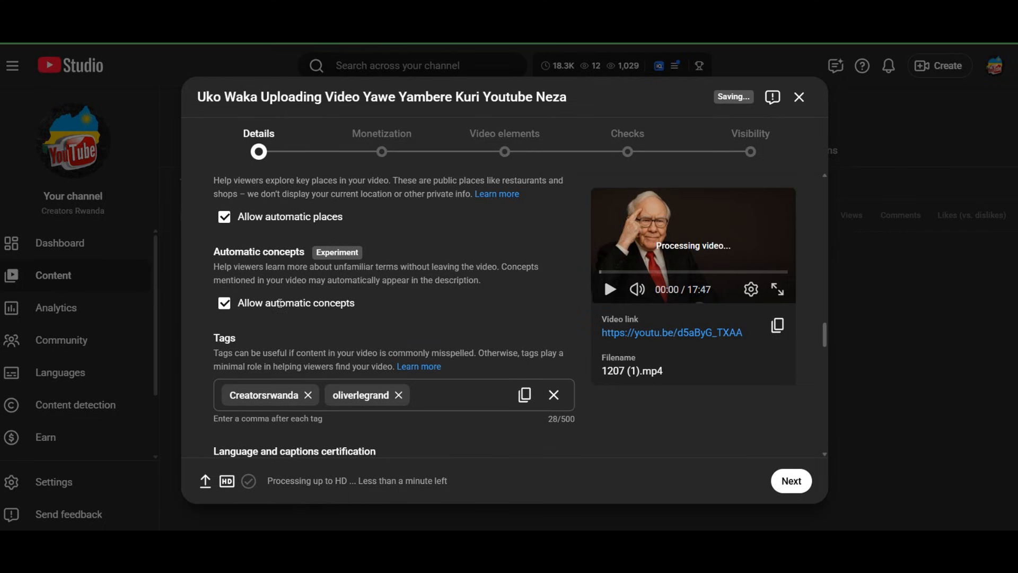
pyautogui.scroll(1, 280, 313)
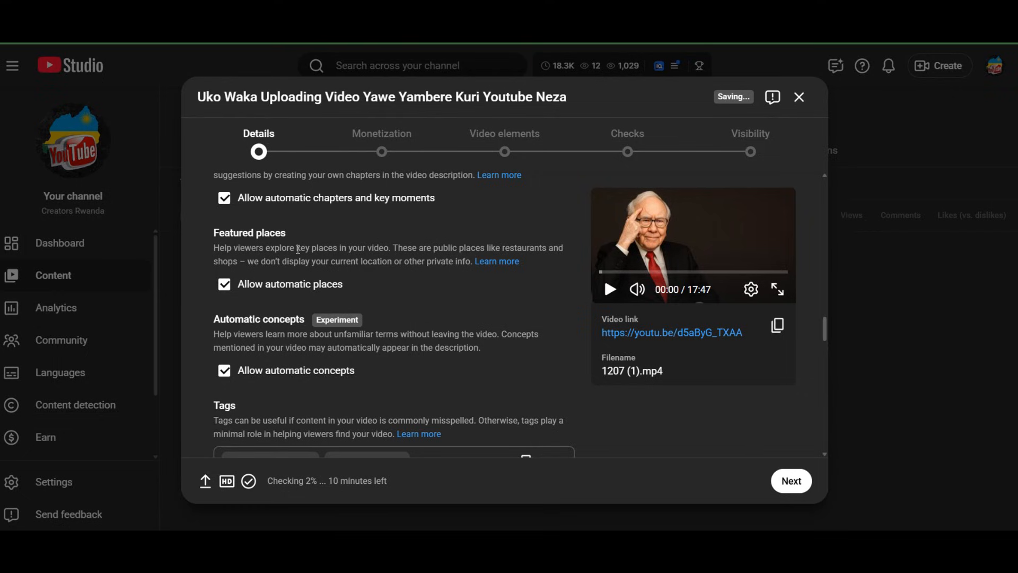
pyautogui.moveTo(298, 249); pyautogui.dragTo(390, 247)
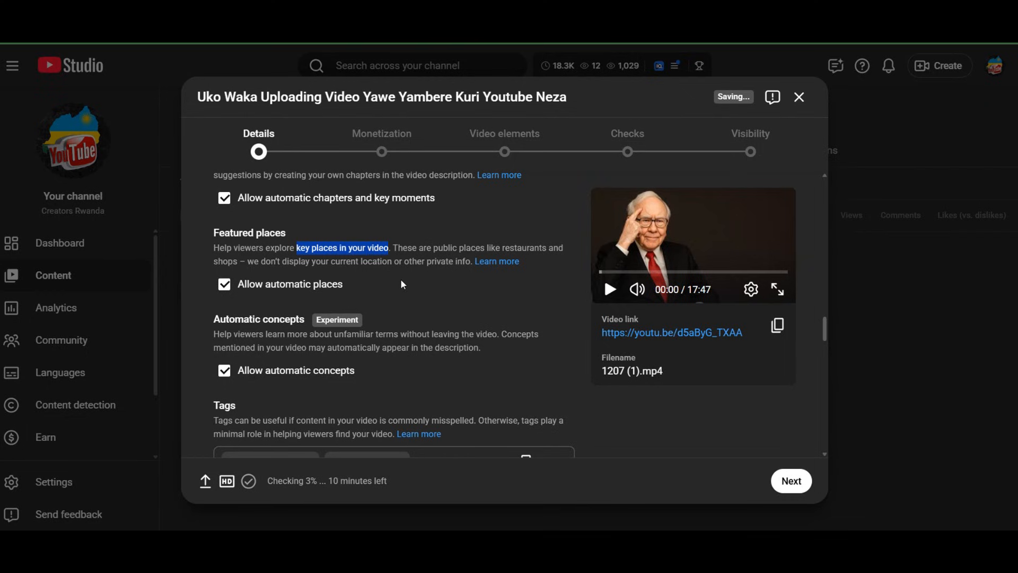
pyautogui.scroll(-1, 253, 374)
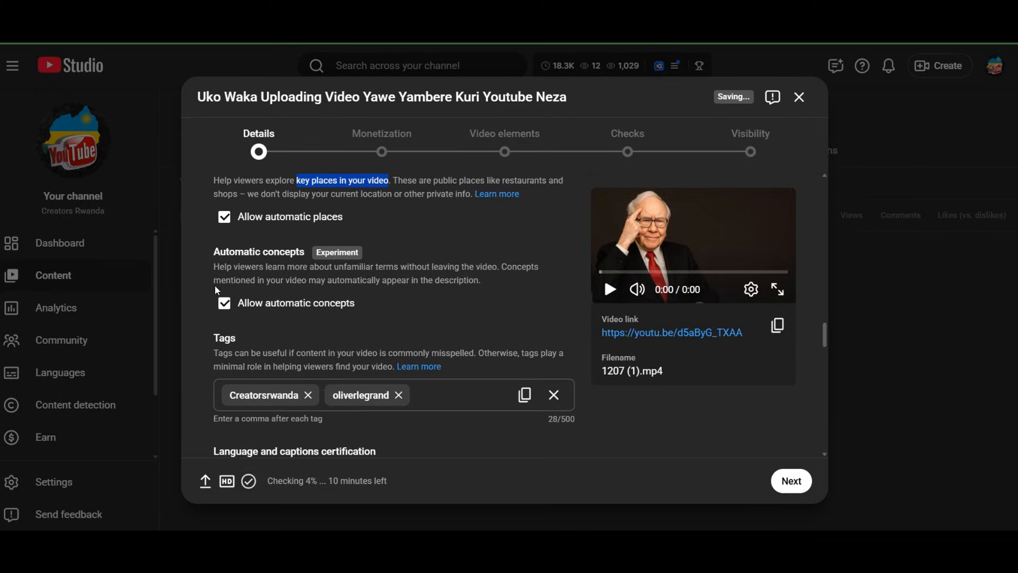
# Replace the existing video tags with upload, rwanda and youtube
pyautogui.scroll(-2, 215, 285)
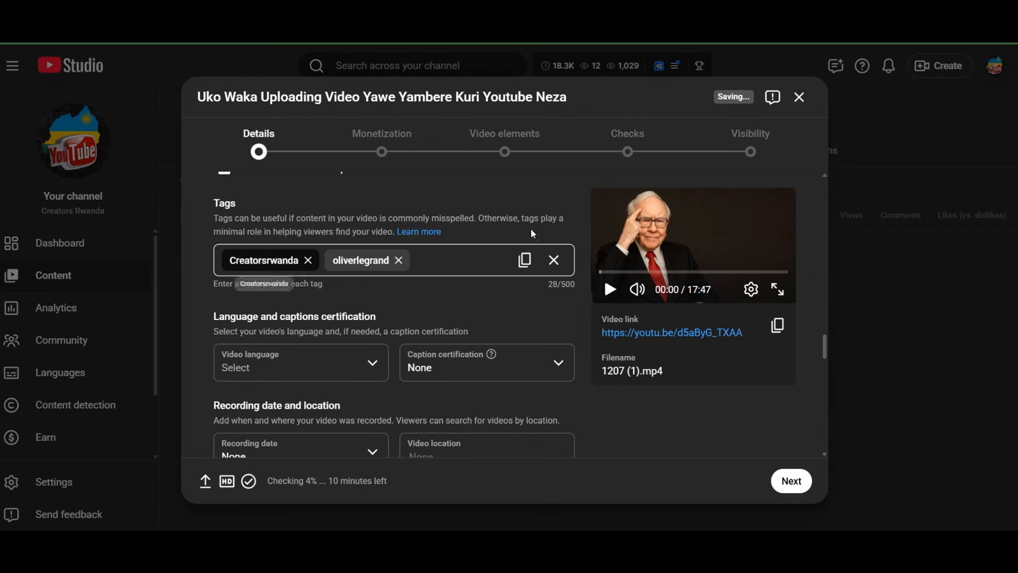
pyautogui.click(307, 260)
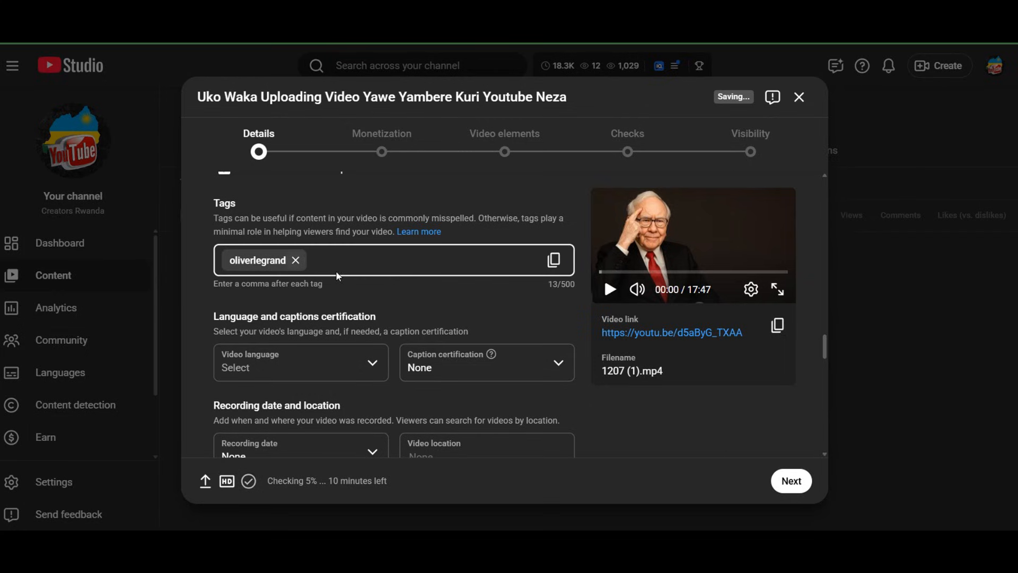
pyautogui.click(295, 260)
pyautogui.write('u')
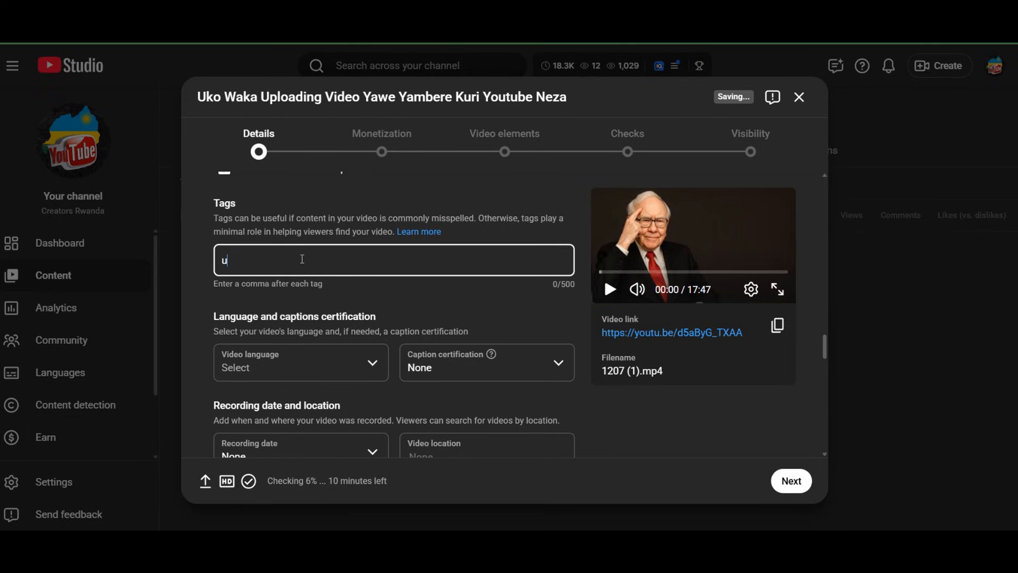
pyautogui.write('pload,')
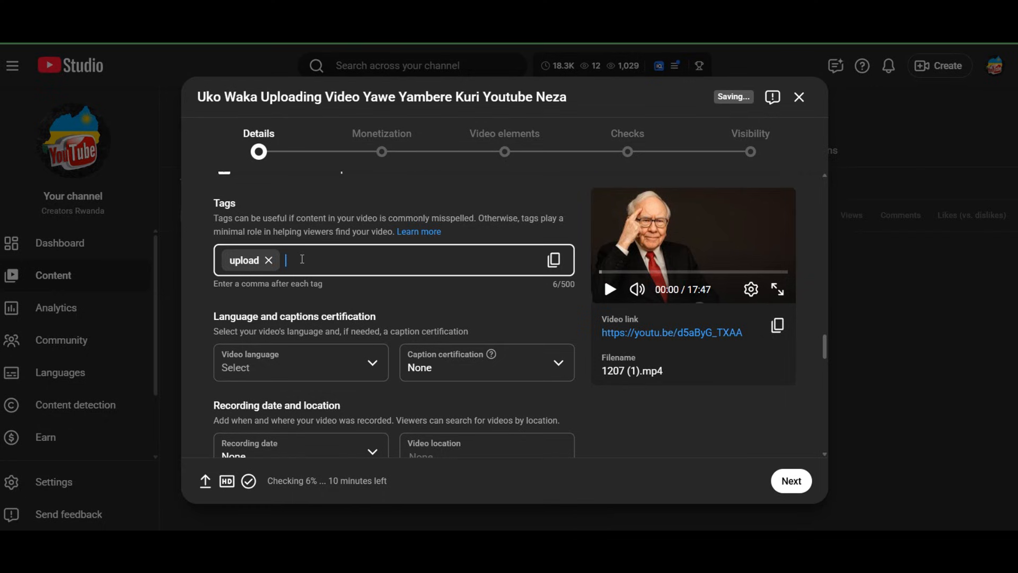
pyautogui.write('rwanda,y')
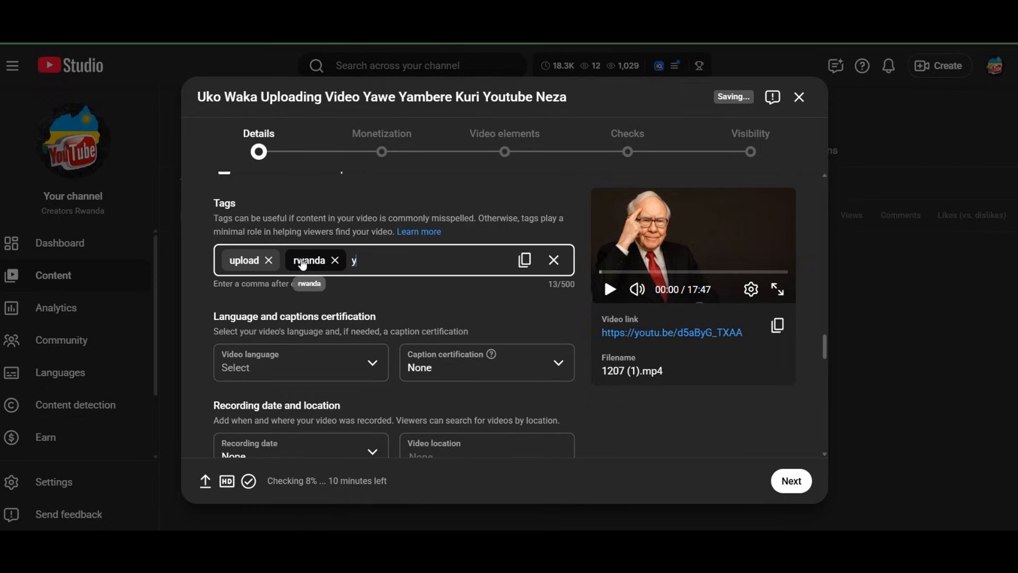
pyautogui.write('outube')
pyautogui.write(',')
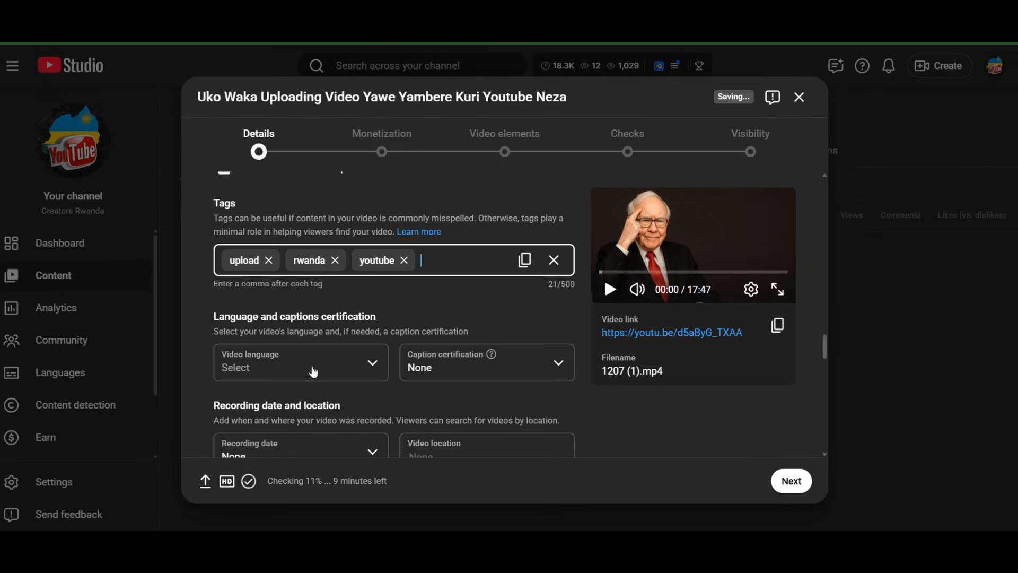
# Set the video language to English (Australia)
pyautogui.click(371, 365)
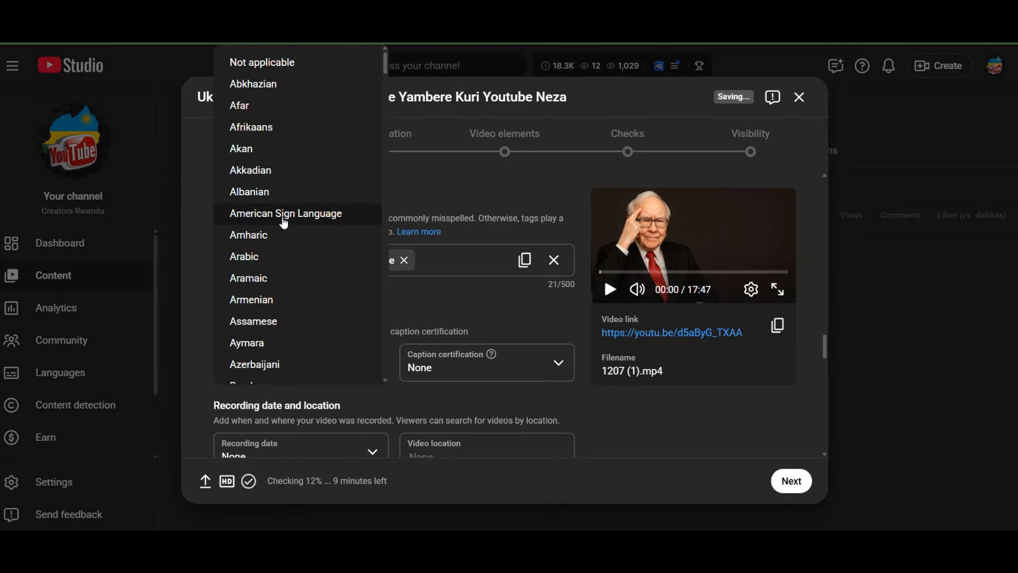
pyautogui.scroll(-10, 285, 222)
pyautogui.scroll(-9, 284, 223)
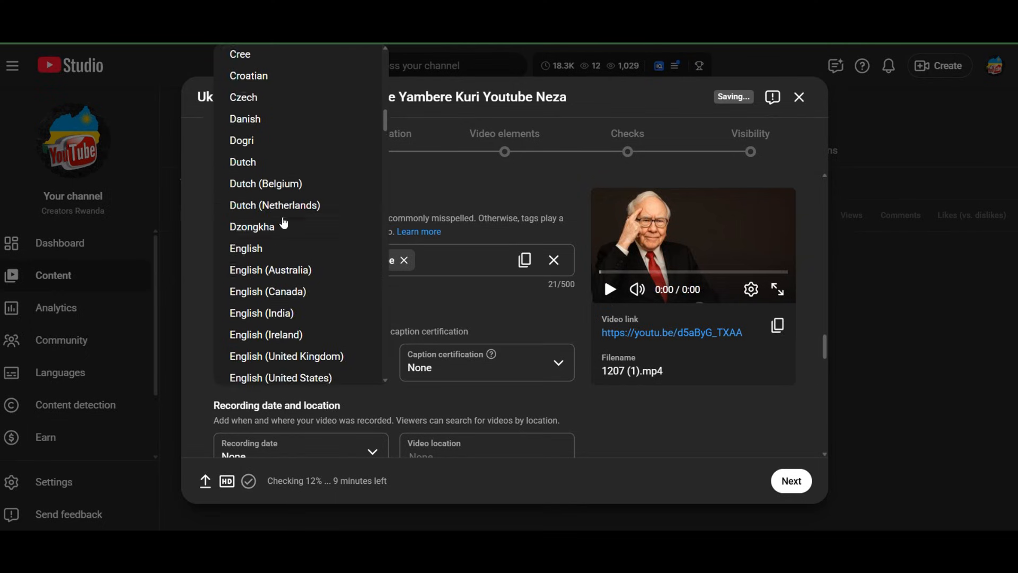
pyautogui.scroll(5, 273, 211)
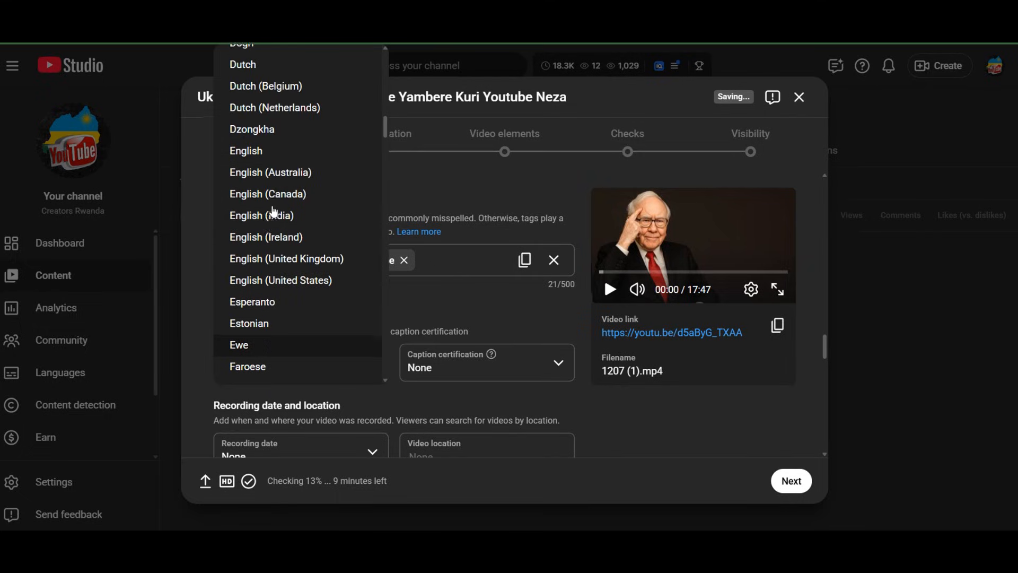
pyautogui.click(287, 178)
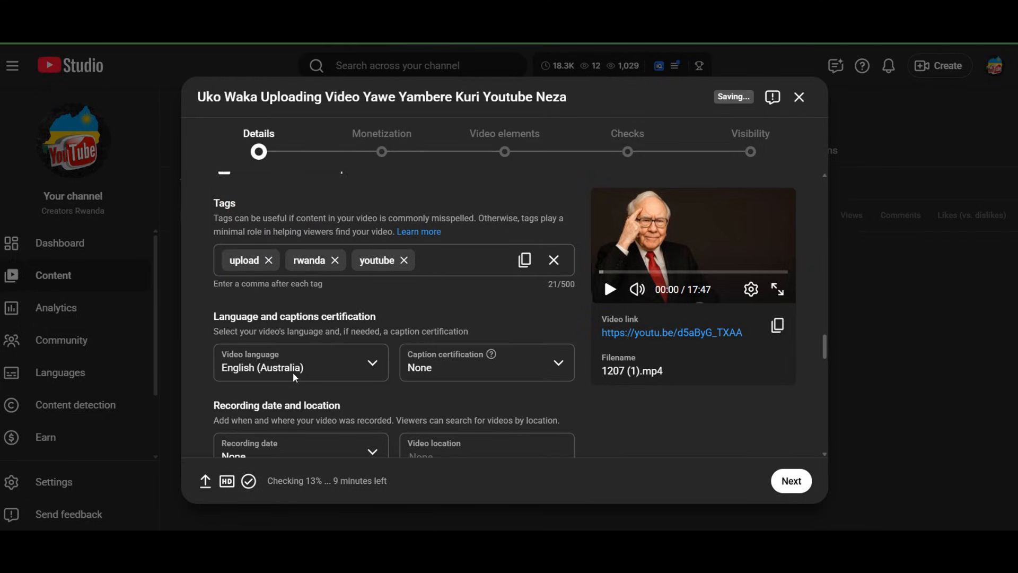
# Set the video language to English (United Kingdom) and check the caption certification options, keeping None
pyautogui.click(313, 354)
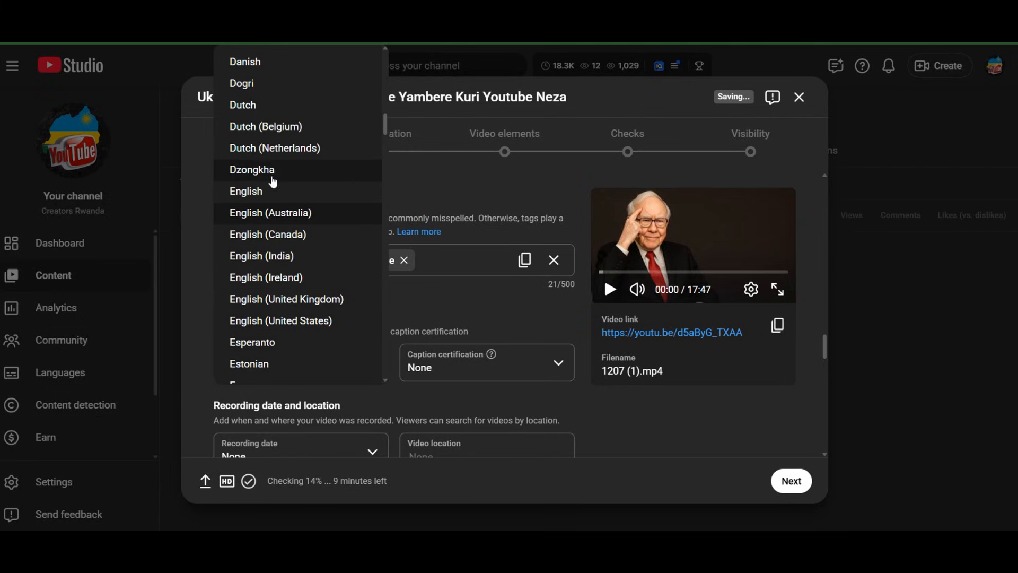
pyautogui.click(295, 301)
pyautogui.scroll(-3, 331, 387)
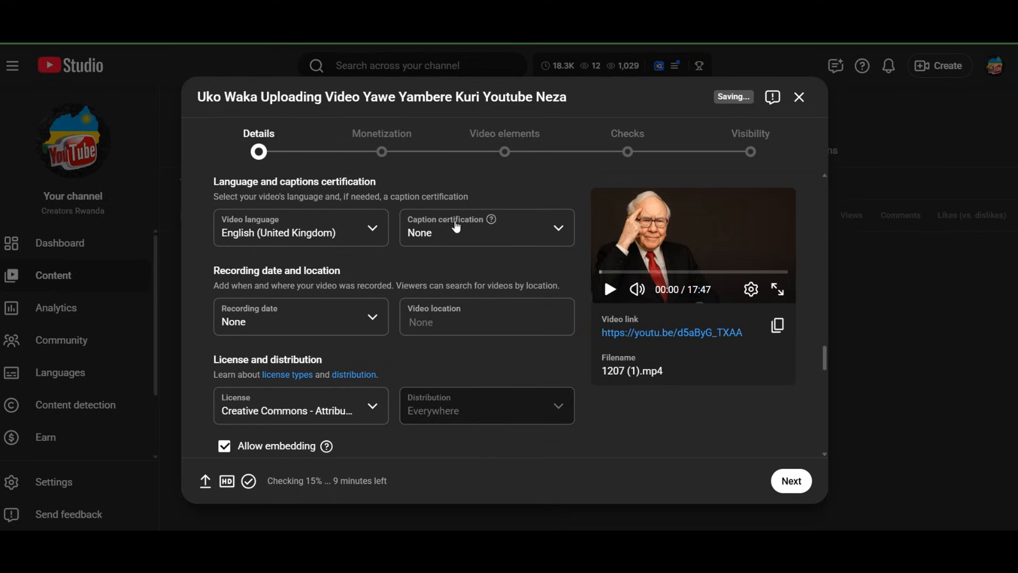
pyautogui.click(557, 229)
pyautogui.click(527, 228)
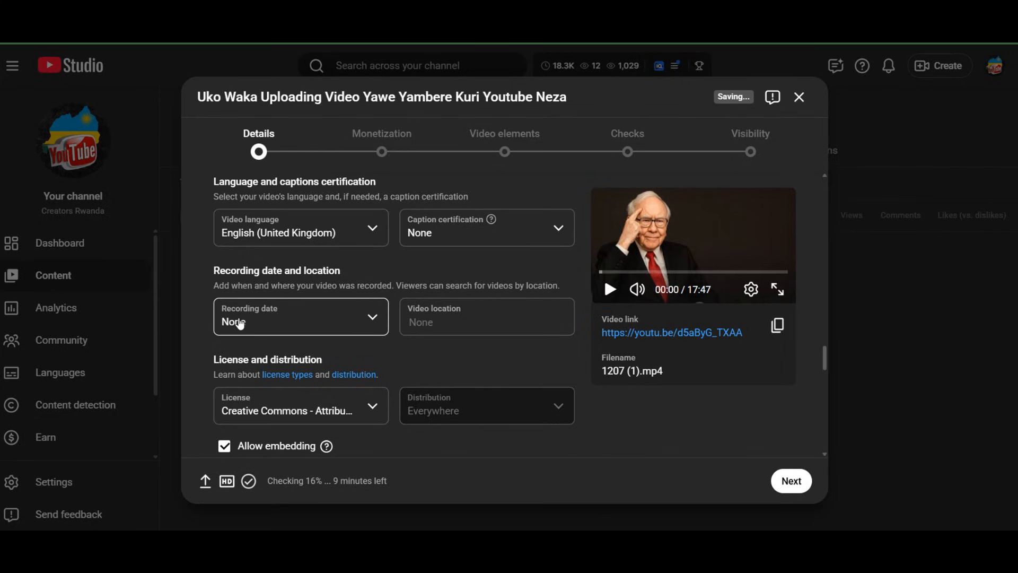
# Set the recording date to Dec 8, 2025 and the video location to Kigali, Rwanda
pyautogui.click(379, 322)
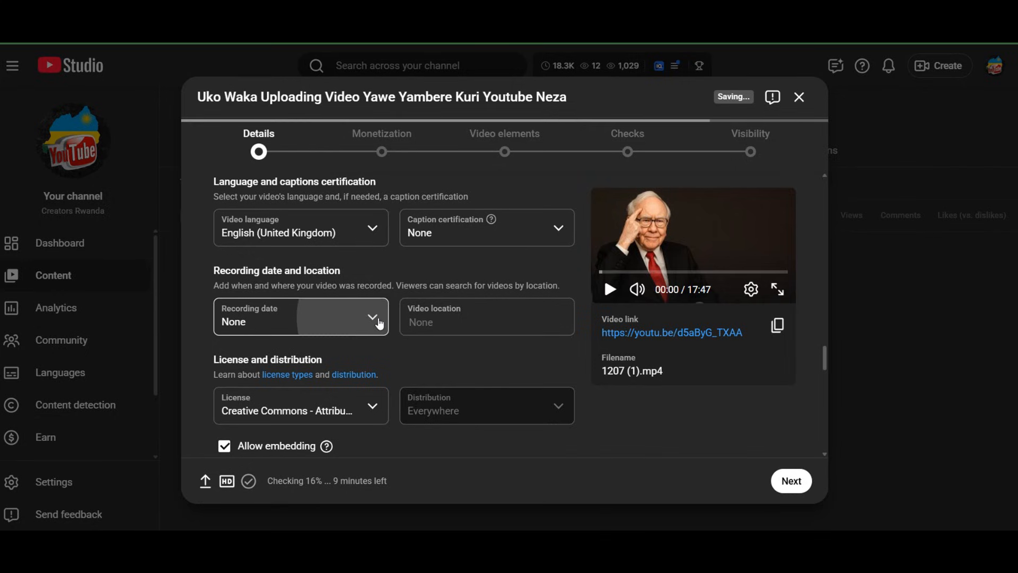
pyautogui.click(258, 220)
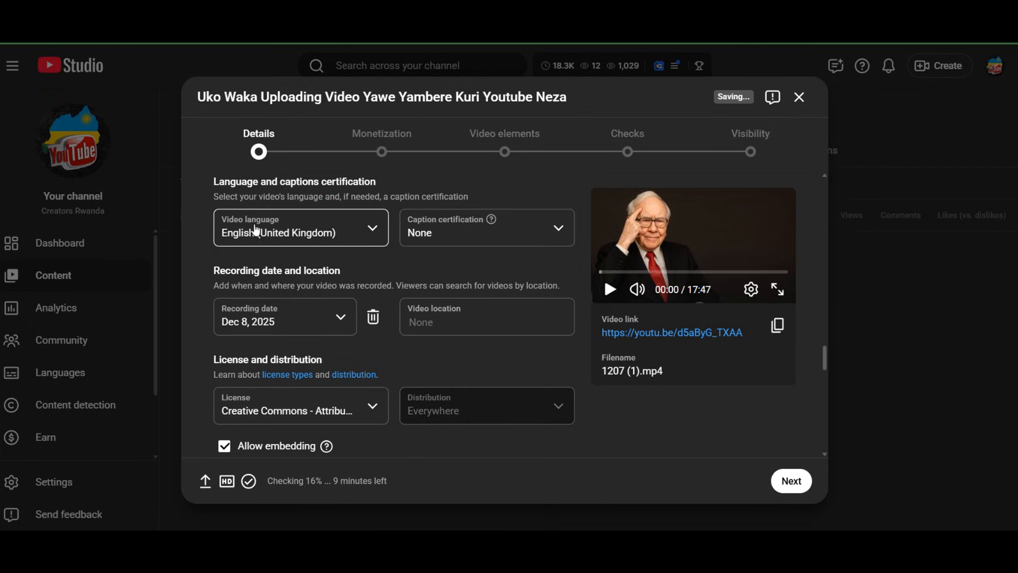
pyautogui.click(447, 320)
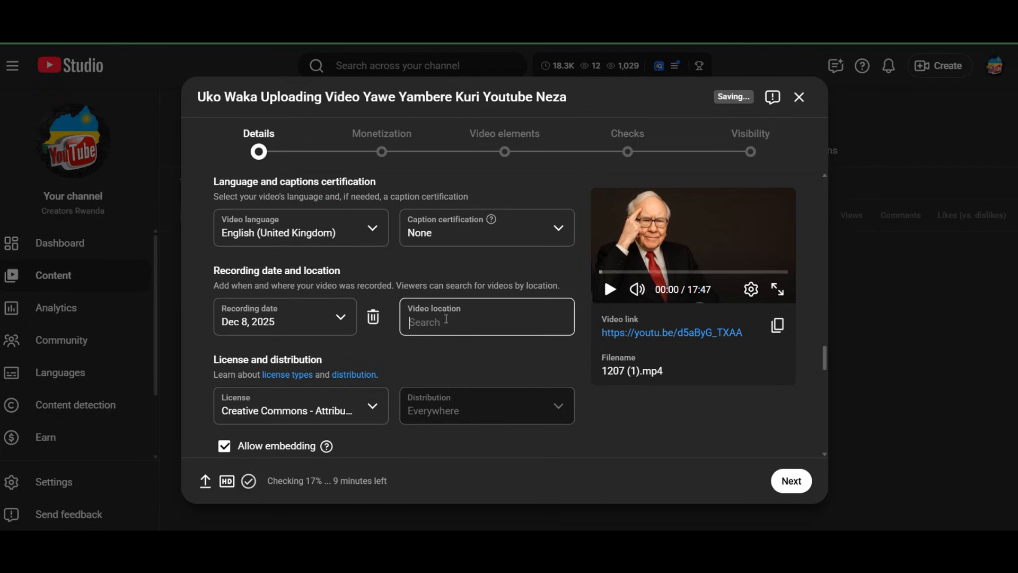
pyautogui.write('ki')
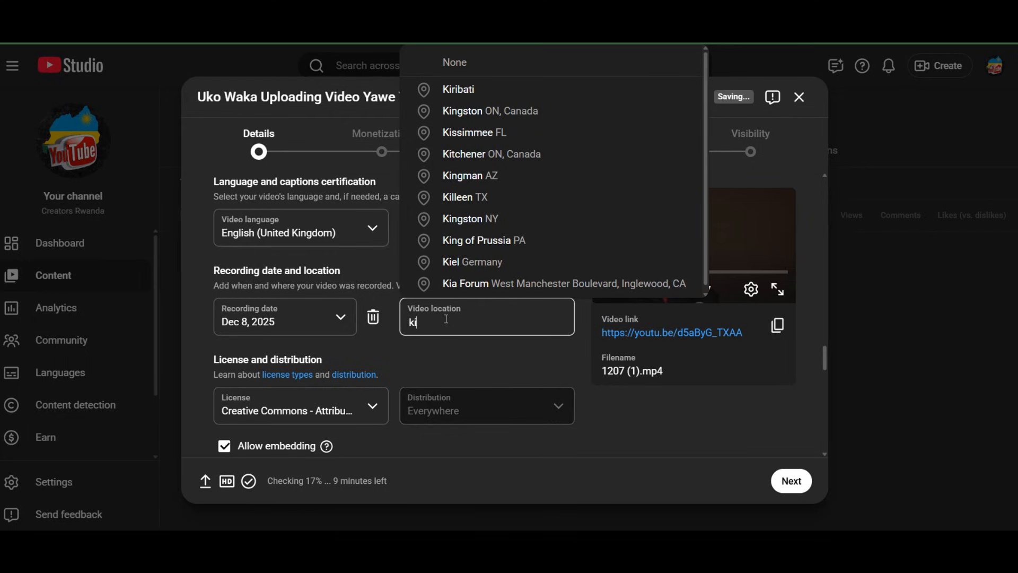
pyautogui.write('i')
pyautogui.press('BackSpace')
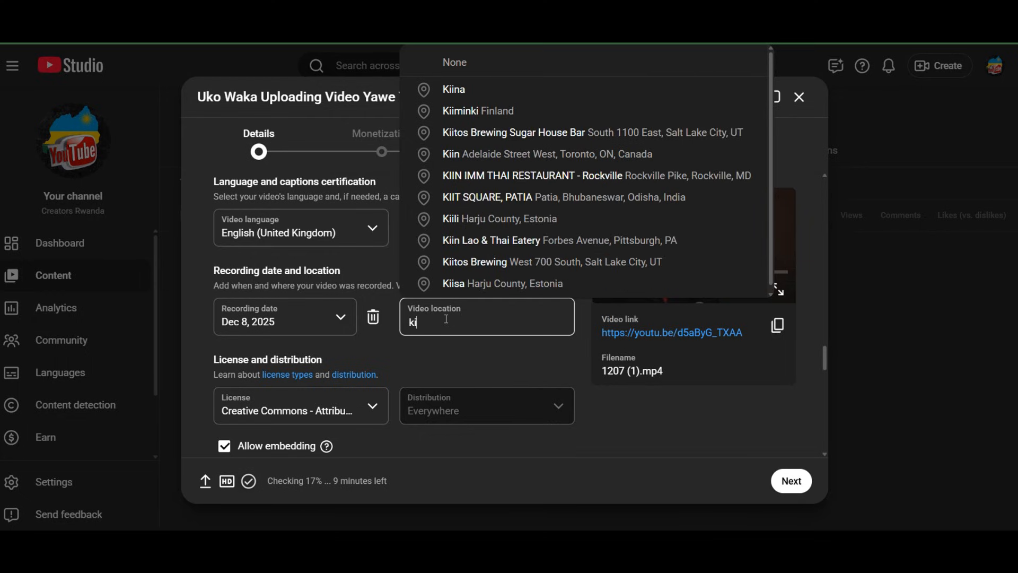
pyautogui.write('ga')
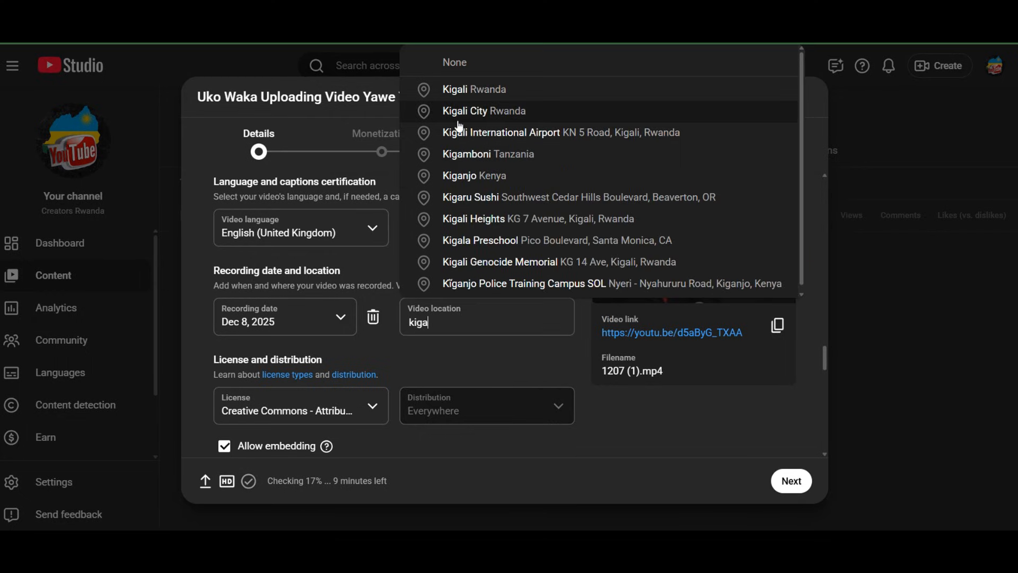
pyautogui.click(485, 94)
# Review the two license types and set the video's license to Standard YouTube License
pyautogui.scroll(-3, 348, 383)
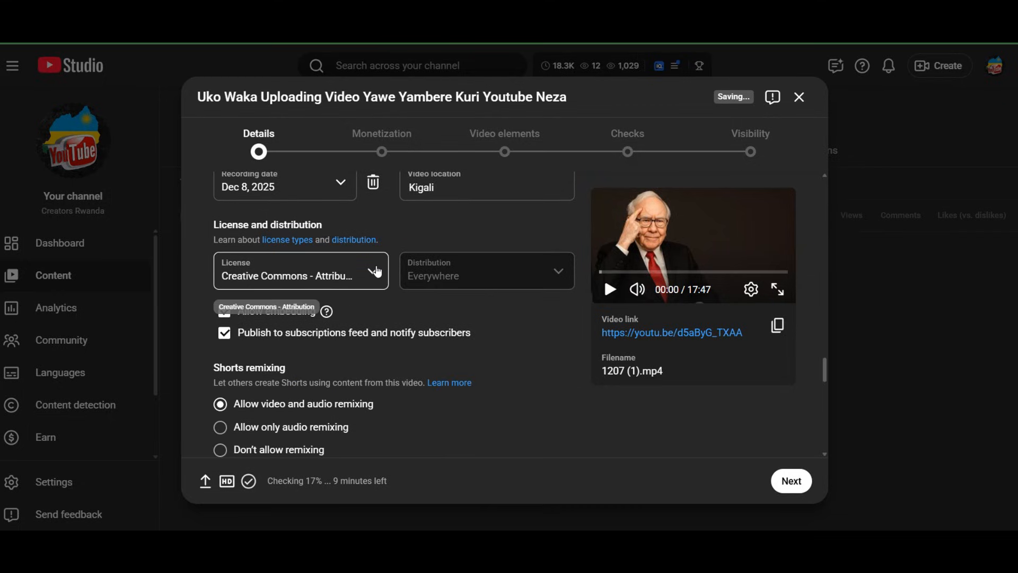
pyautogui.click(377, 272)
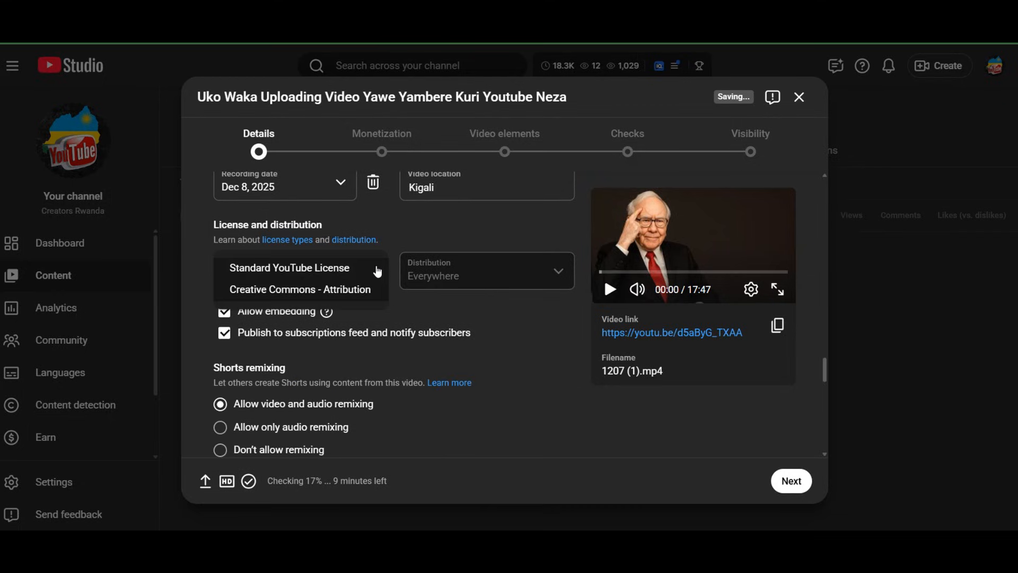
pyautogui.click(279, 291)
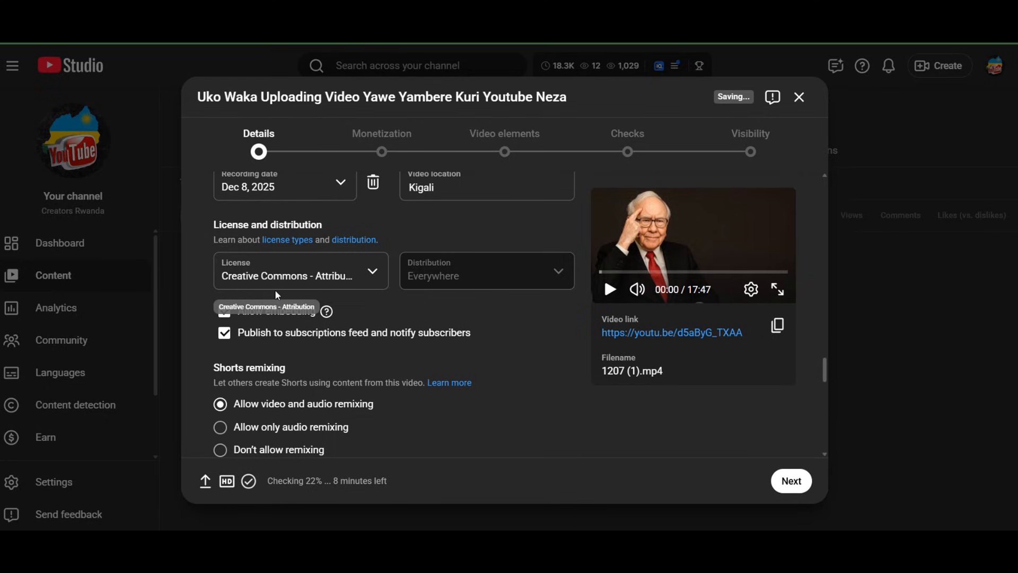
pyautogui.click(291, 281)
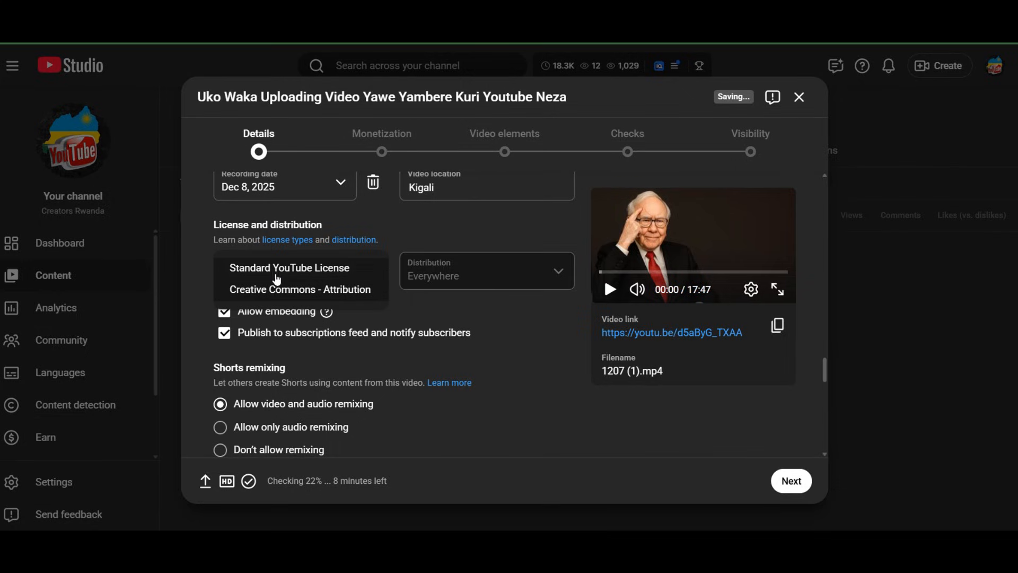
pyautogui.click(334, 270)
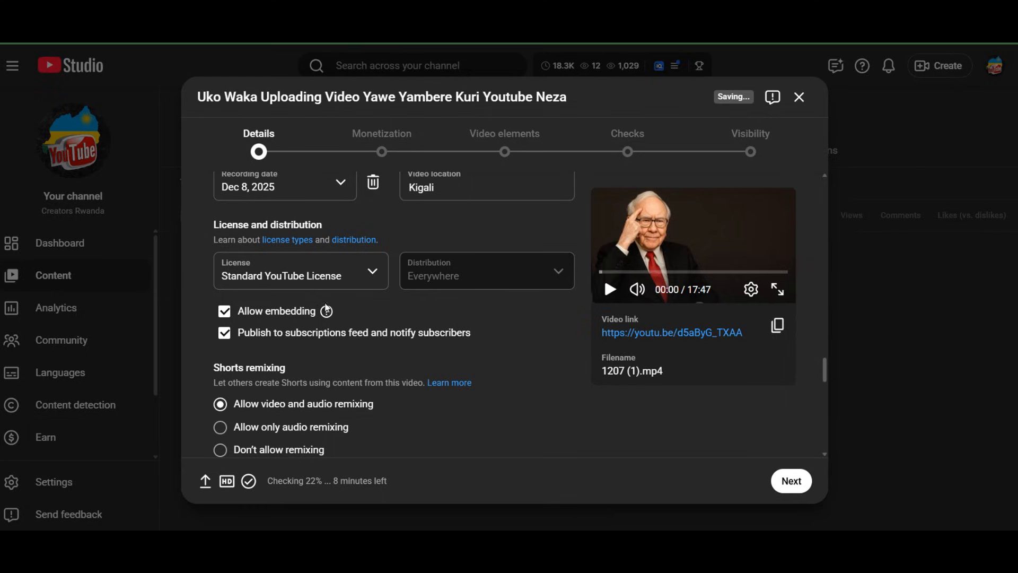
# Toggle Allow embedding and Publish to subscriptions feed and notify subscribers off and back on
pyautogui.click(227, 316)
pyautogui.click(227, 317)
pyautogui.moveTo(328, 314)
pyautogui.click(224, 339)
pyautogui.click(225, 338)
pyautogui.click(225, 338)
pyautogui.click(225, 338)
# Examine the Shorts remixing options in the video details
pyautogui.scroll(-4, 316, 391)
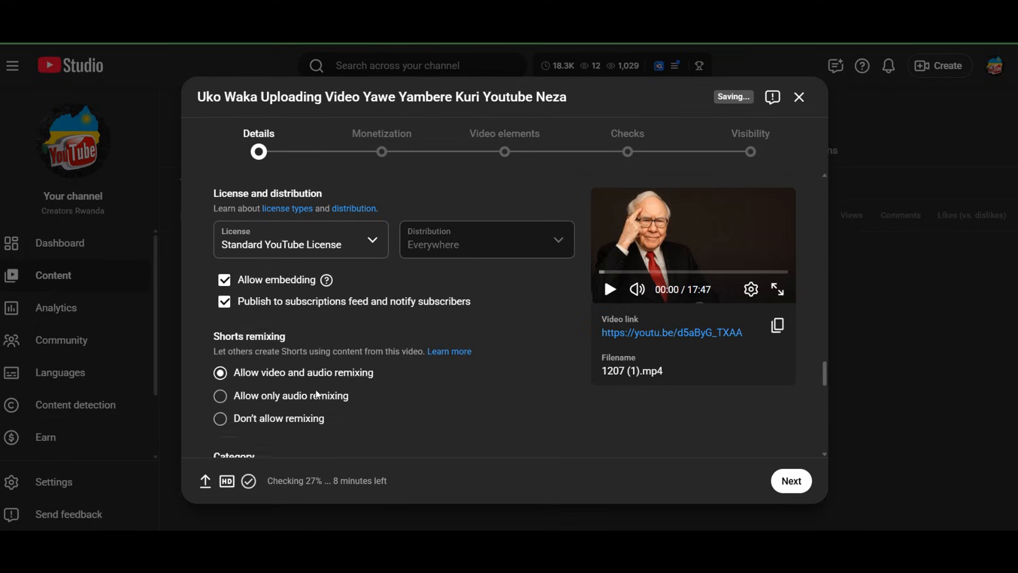
pyautogui.scroll(4, 316, 392)
pyautogui.scroll(-1, 279, 344)
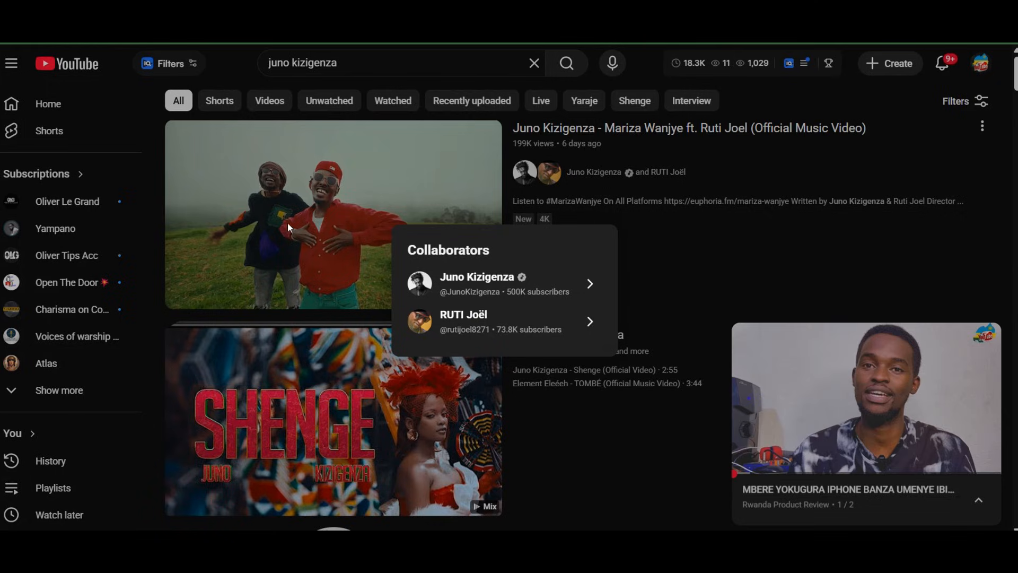
# Switch to YouTube, dismiss the collaborators list and open the Juno Kizigenza Mariza Wanjye music video page
pyautogui.click(297, 202)
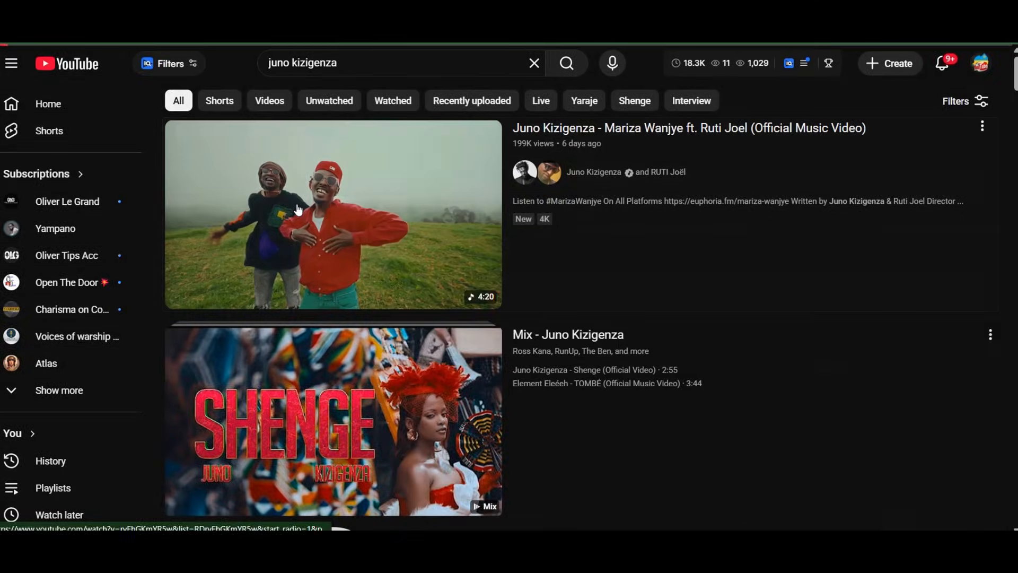
pyautogui.click(298, 210)
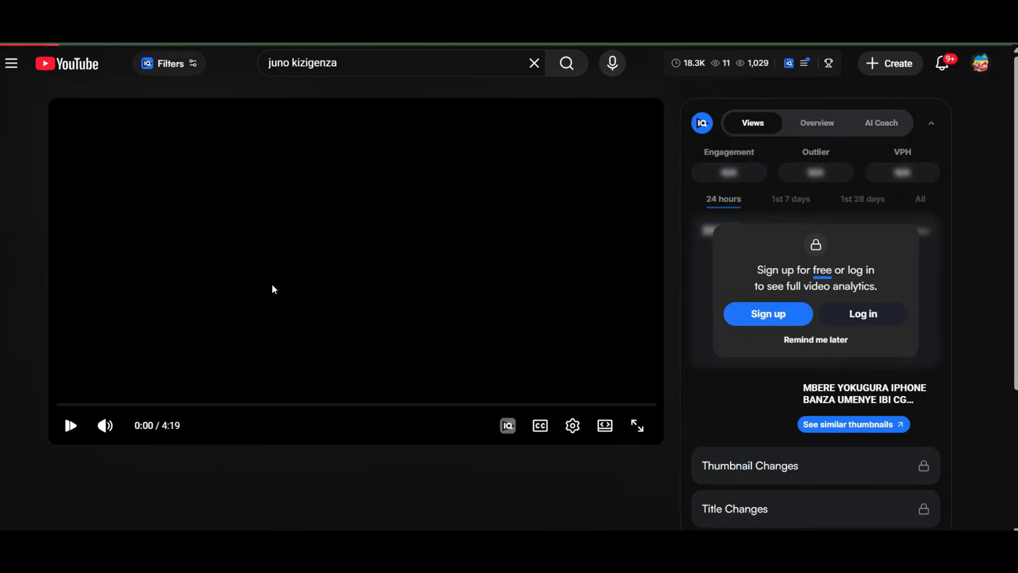
pyautogui.scroll(-2, 270, 321)
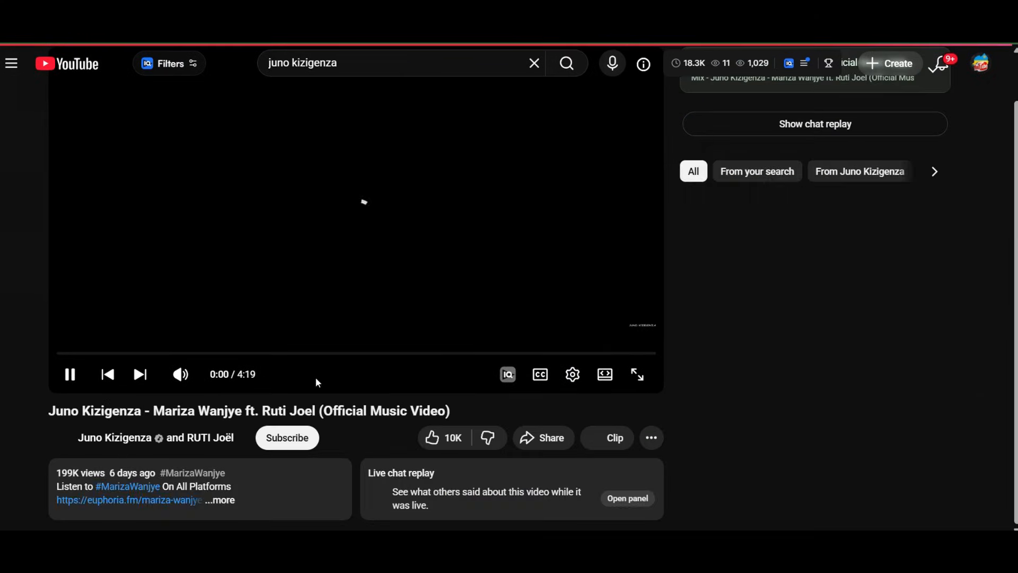
pyautogui.scroll(-5, 297, 371)
pyautogui.scroll(-1, 311, 380)
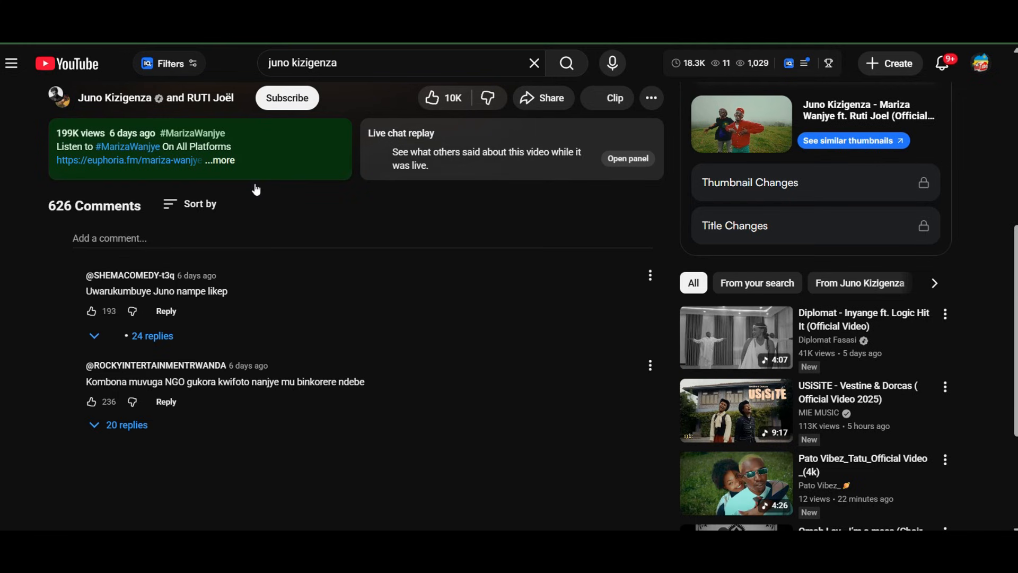
# Expand the music video's description and examine the Shorts remixing this video section
pyautogui.click(295, 159)
pyautogui.scroll(-20, 257, 291)
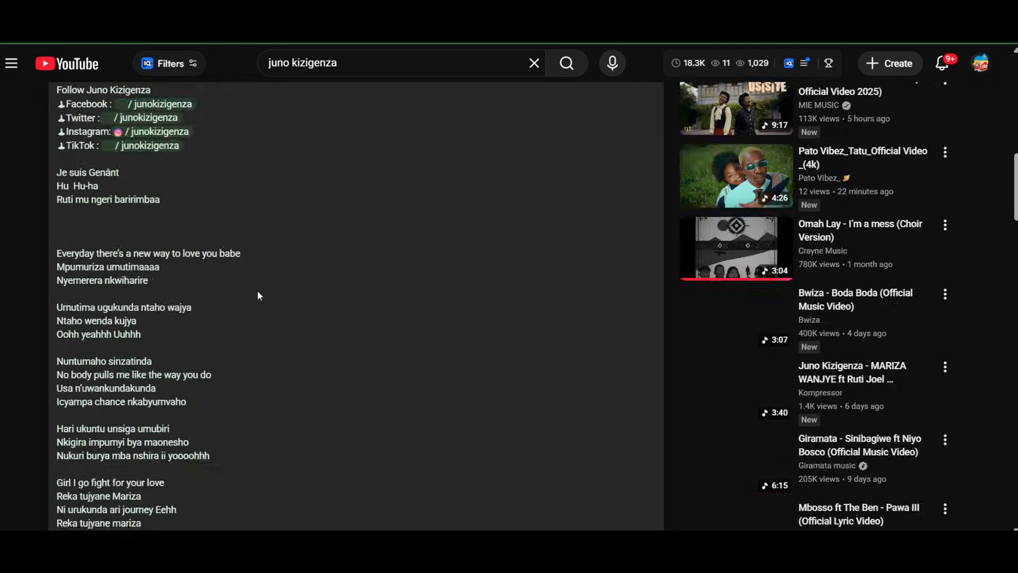
pyautogui.scroll(-4, 257, 291)
pyautogui.scroll(6, 257, 291)
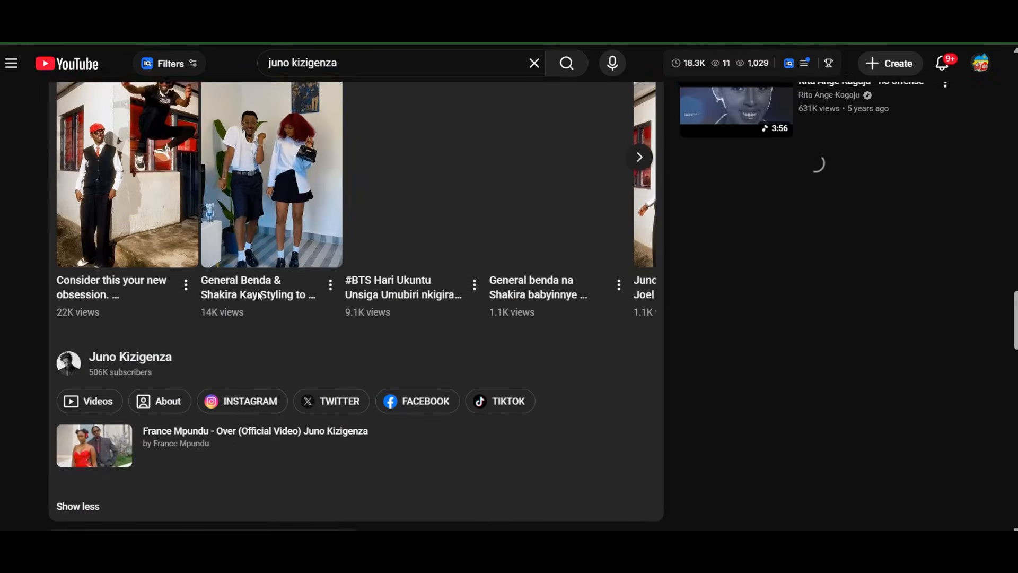
pyautogui.scroll(1, 127, 238)
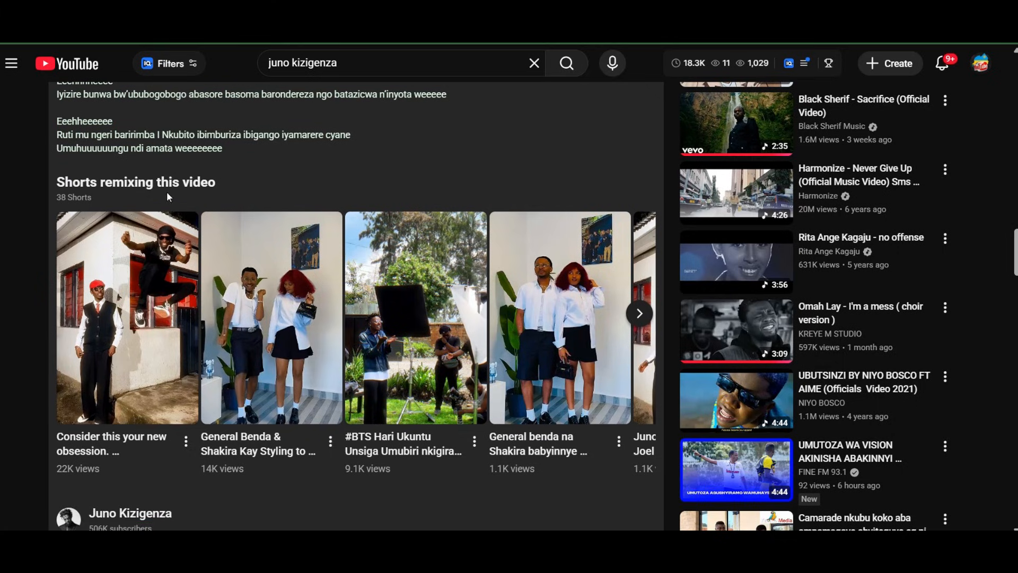
pyautogui.moveTo(223, 184); pyautogui.dragTo(121, 175)
pyautogui.scroll(20, 329, 132)
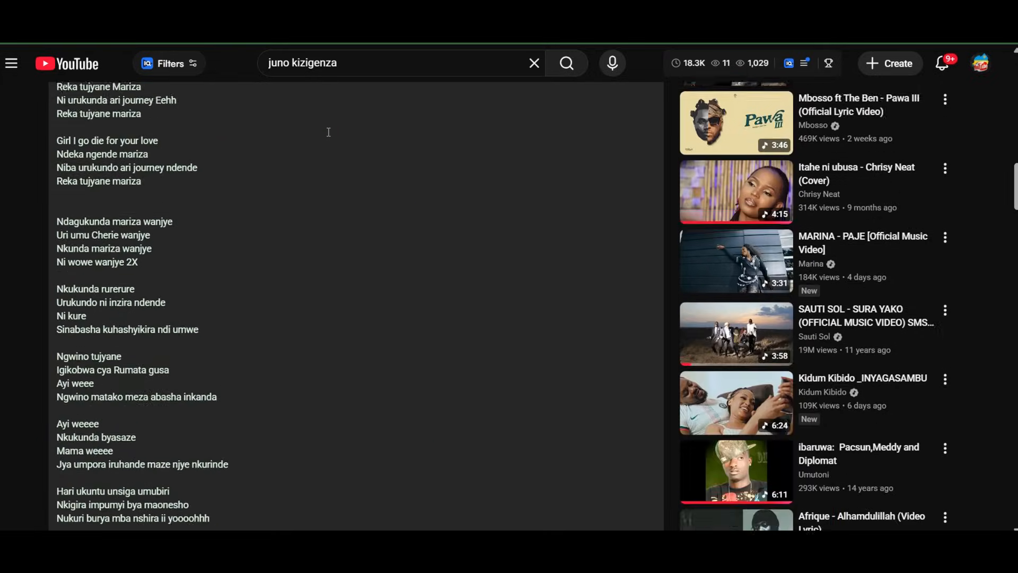
pyautogui.scroll(5, 329, 132)
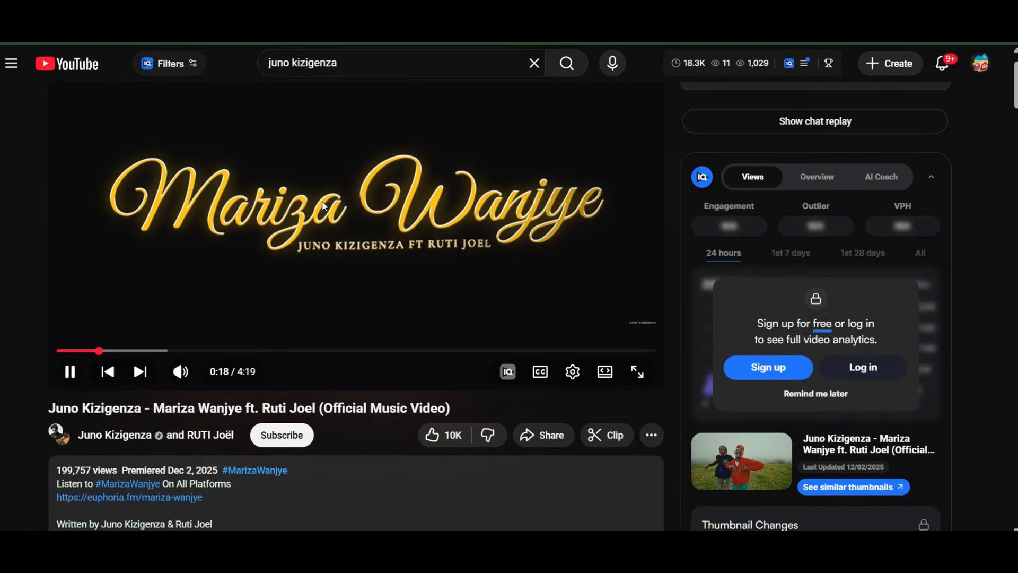
# Switch back to the video's upload details in YouTube Studio and examine the Category setting
pyautogui.click(325, 134)
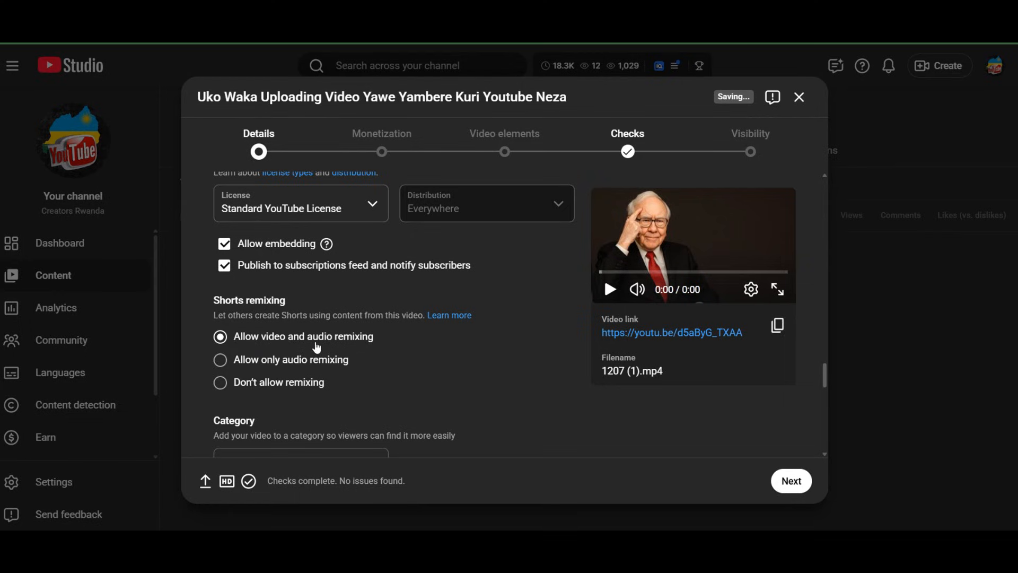
pyautogui.scroll(-1, 317, 347)
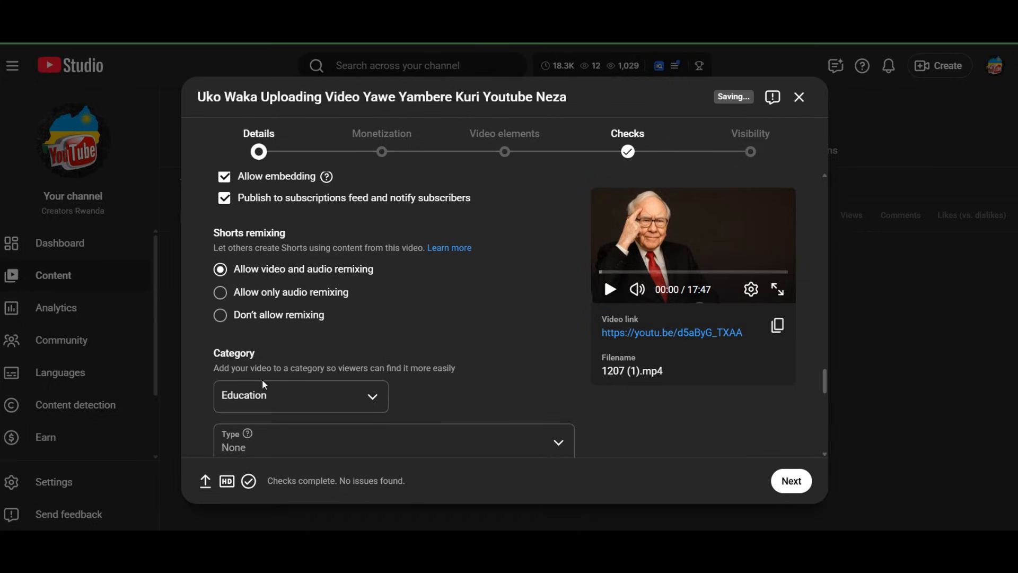
pyautogui.click(384, 401)
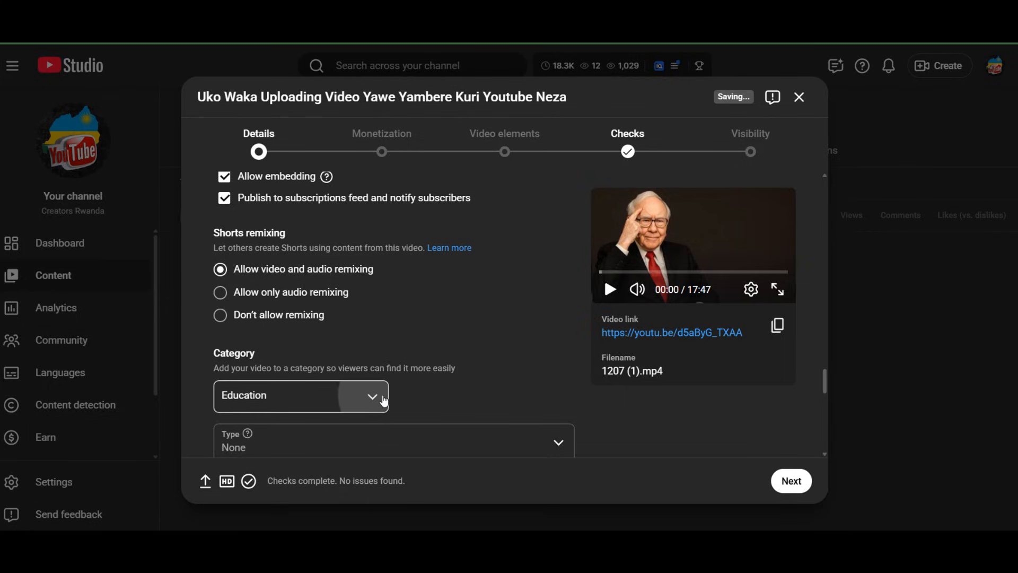
pyautogui.click(205, 253)
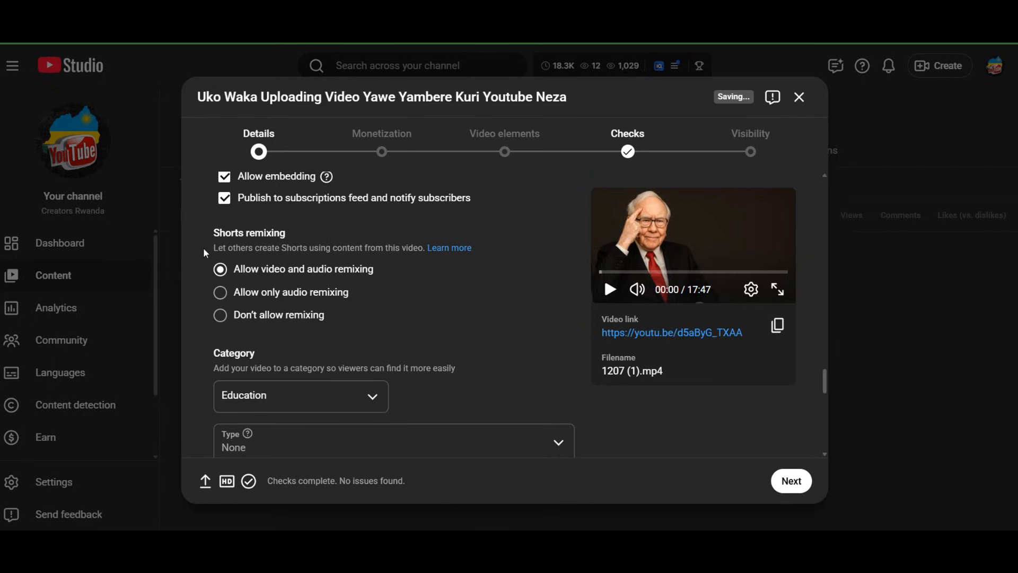
# Change the video category to Entertainment and back to Education
pyautogui.click(372, 399)
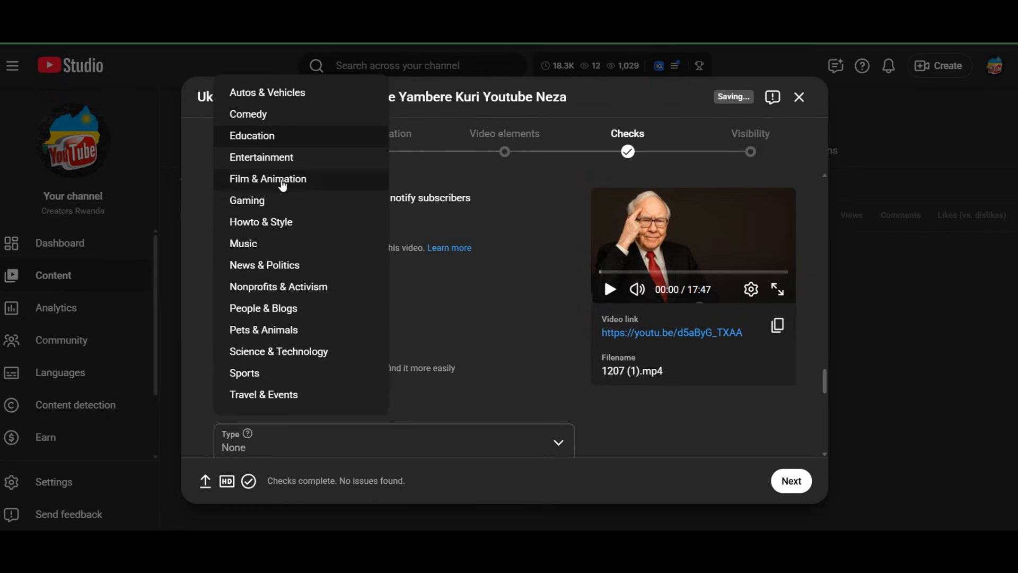
pyautogui.rightClick(291, 140)
pyautogui.click(298, 80)
pyautogui.click(276, 154)
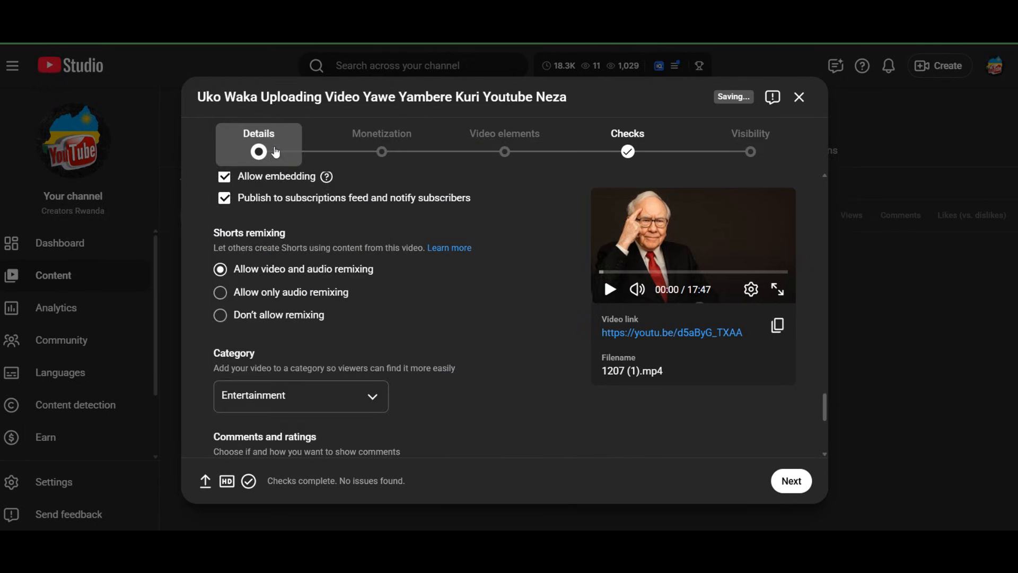
pyautogui.click(304, 396)
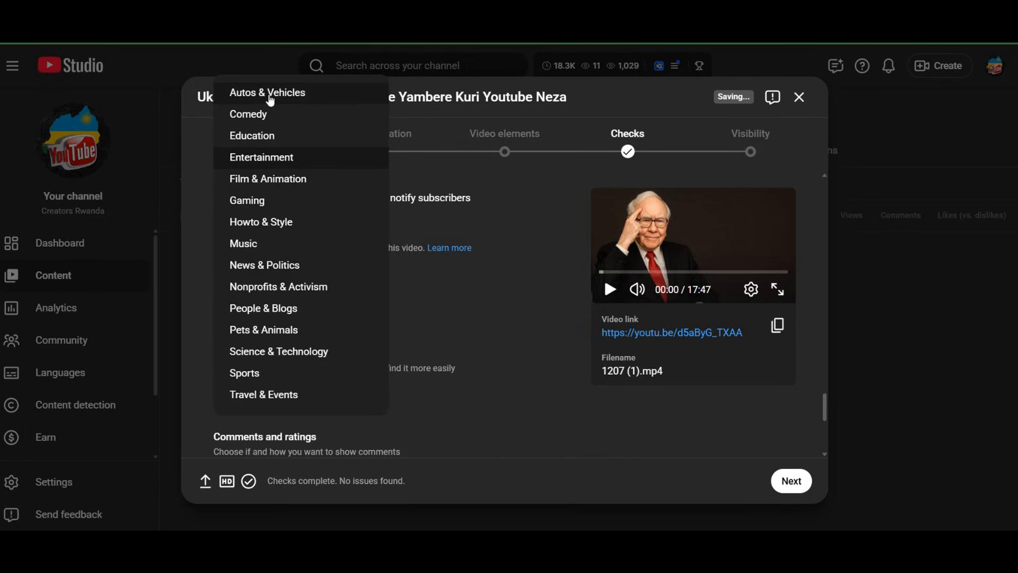
pyautogui.click(260, 136)
# Set the Education category's Type to How-to
pyautogui.scroll(-4, 320, 427)
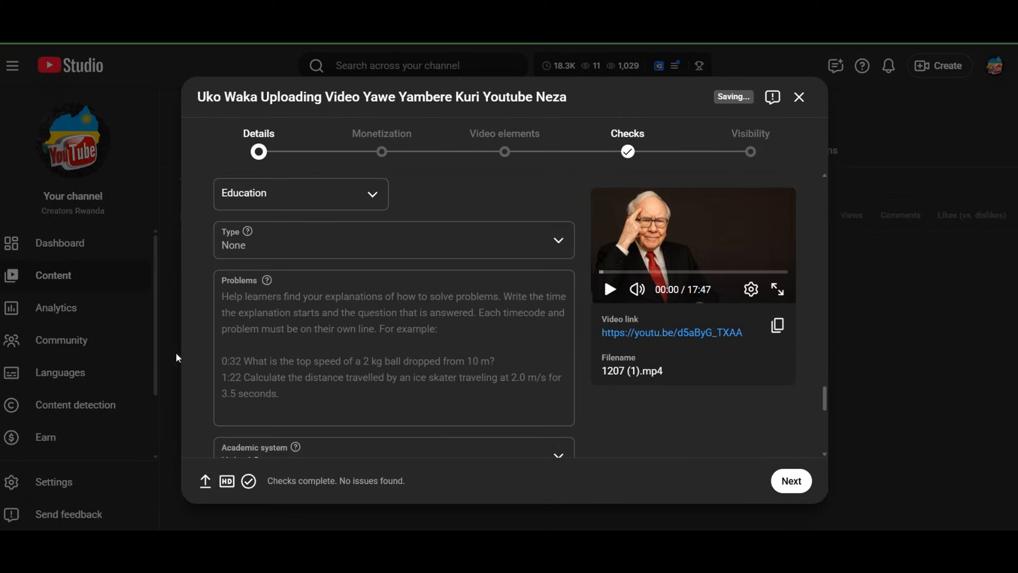
pyautogui.scroll(1, 293, 313)
pyautogui.click(305, 320)
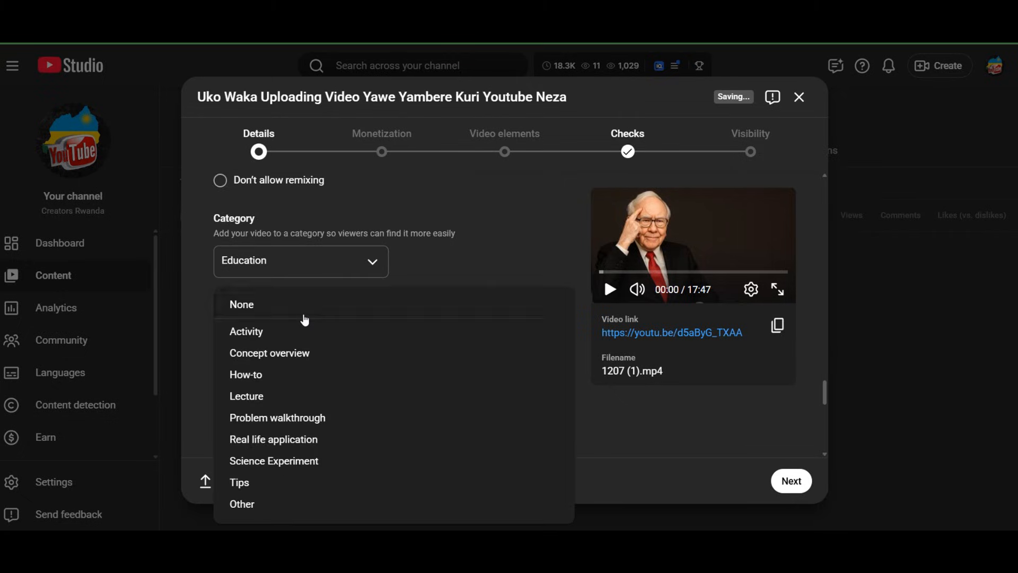
pyautogui.click(307, 317)
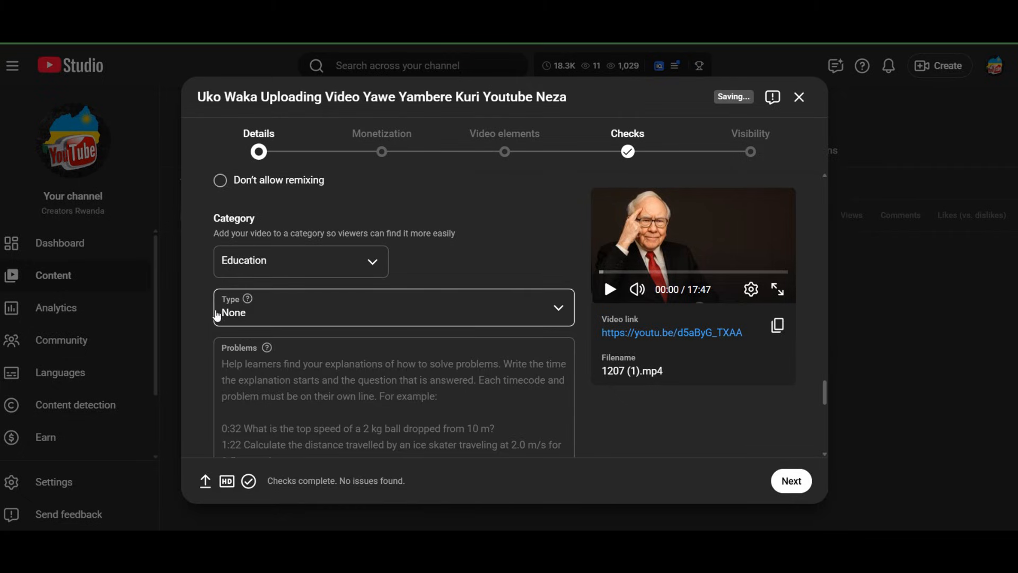
pyautogui.click(335, 317)
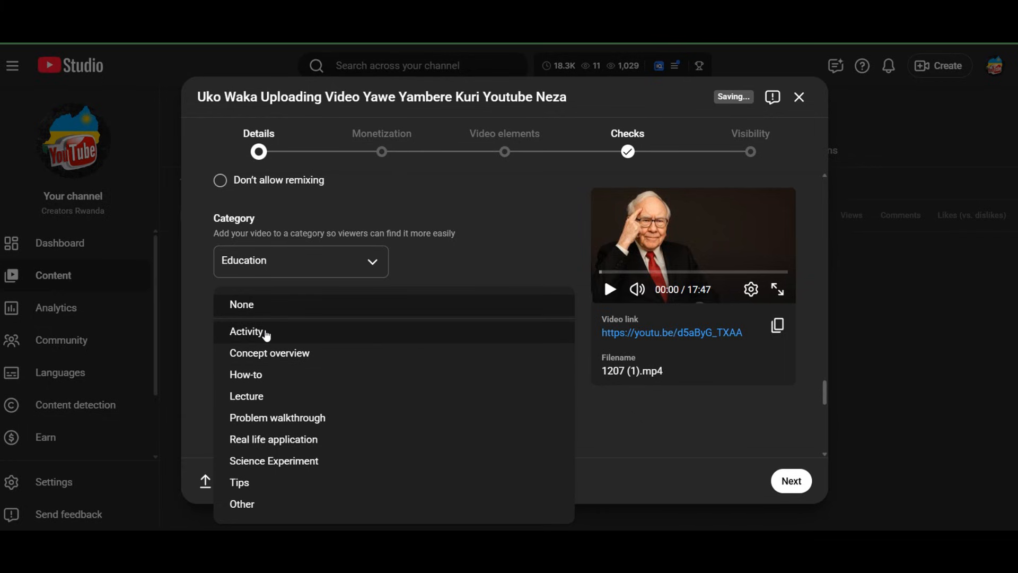
pyautogui.click(259, 378)
# Examine the Problems, Academic system, Level, and Exam, course, or standard fields of the Education category
pyautogui.scroll(-2, 260, 380)
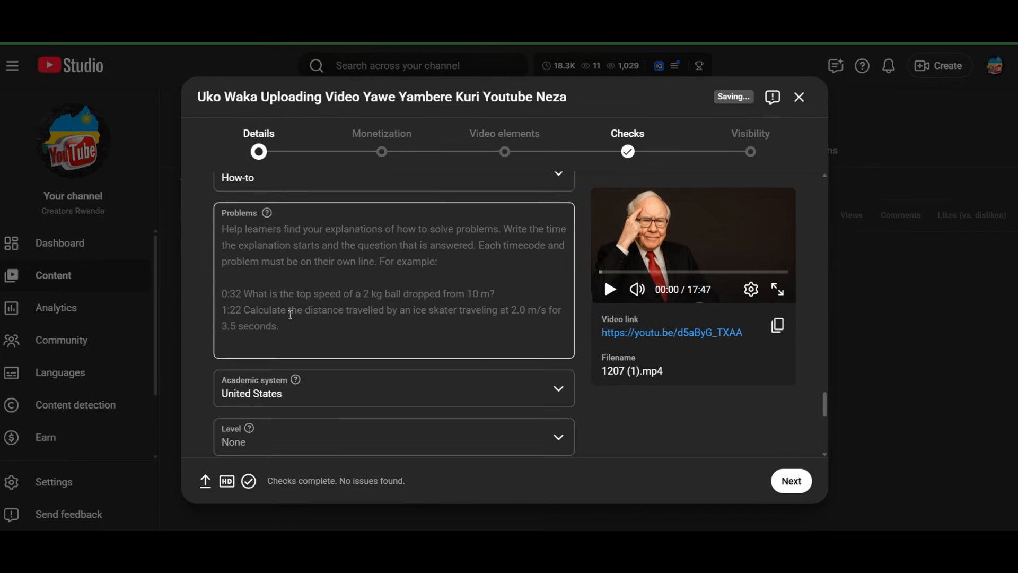
pyautogui.click(294, 314)
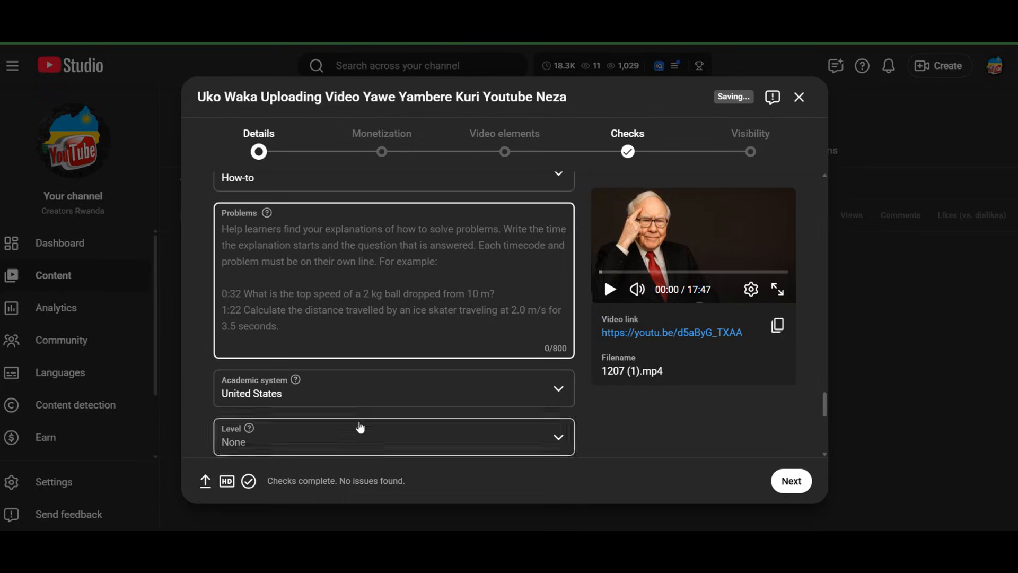
pyautogui.click(355, 386)
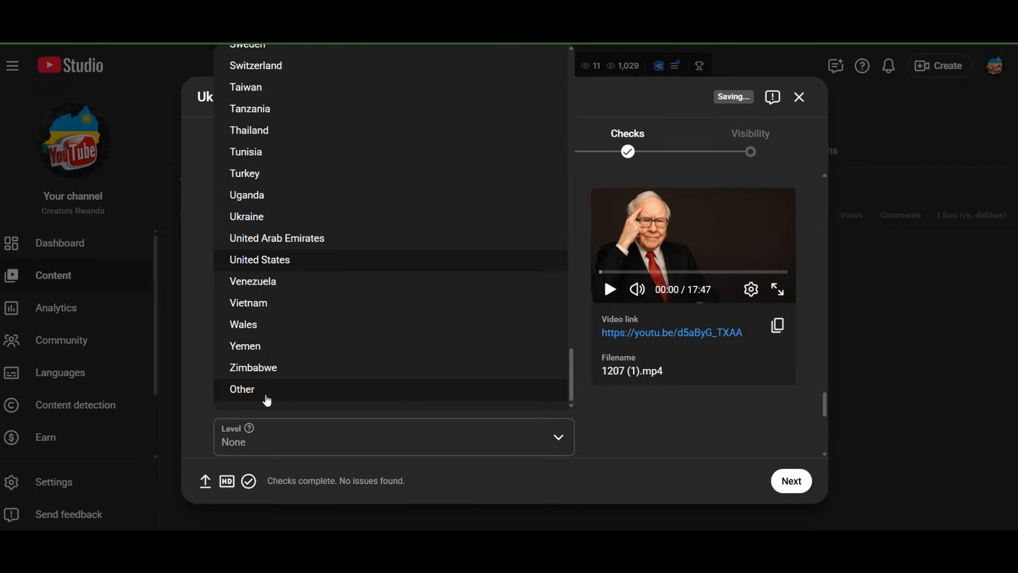
pyautogui.click(203, 328)
pyautogui.scroll(-3, 316, 405)
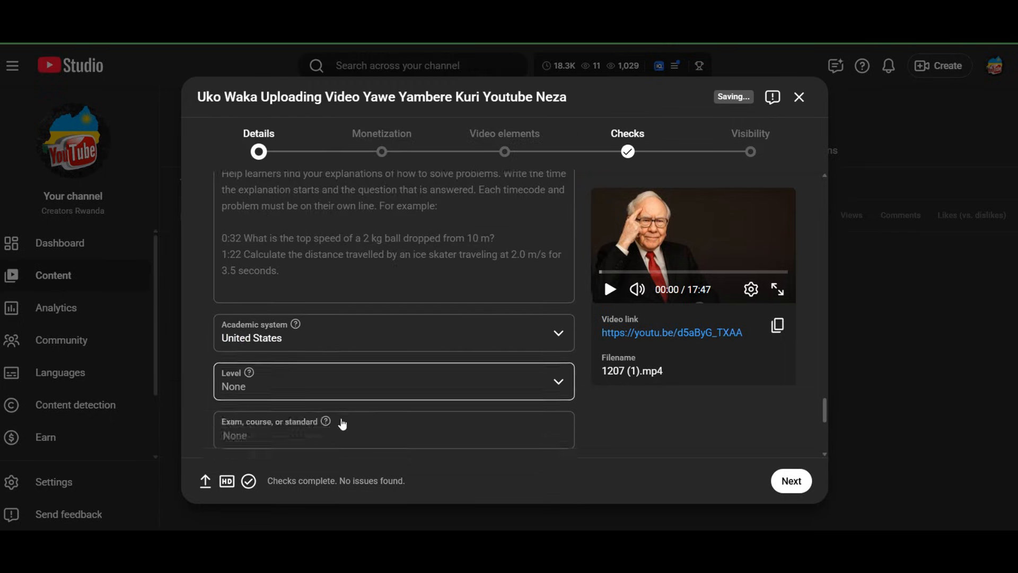
pyautogui.click(379, 307)
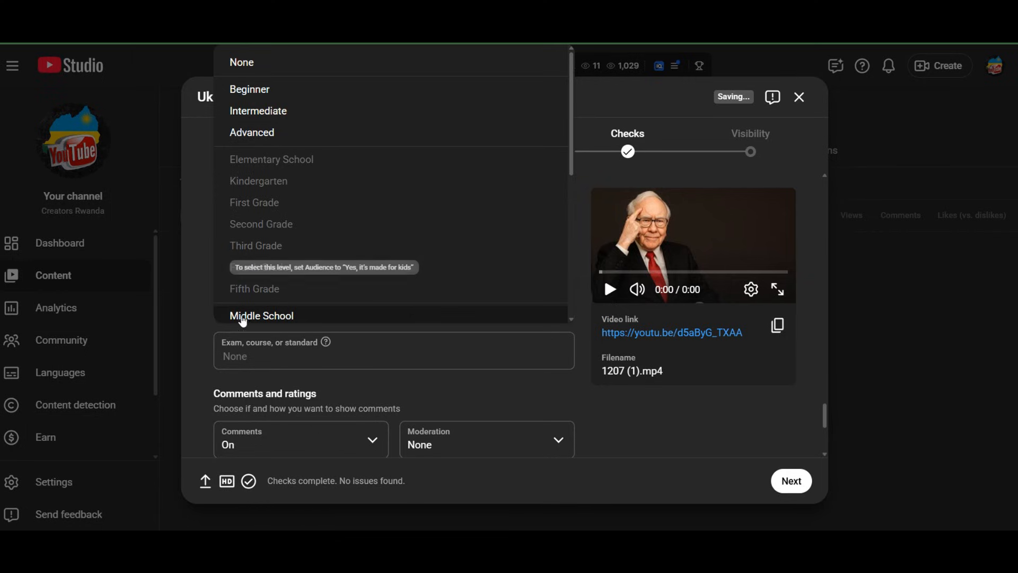
pyautogui.click(273, 347)
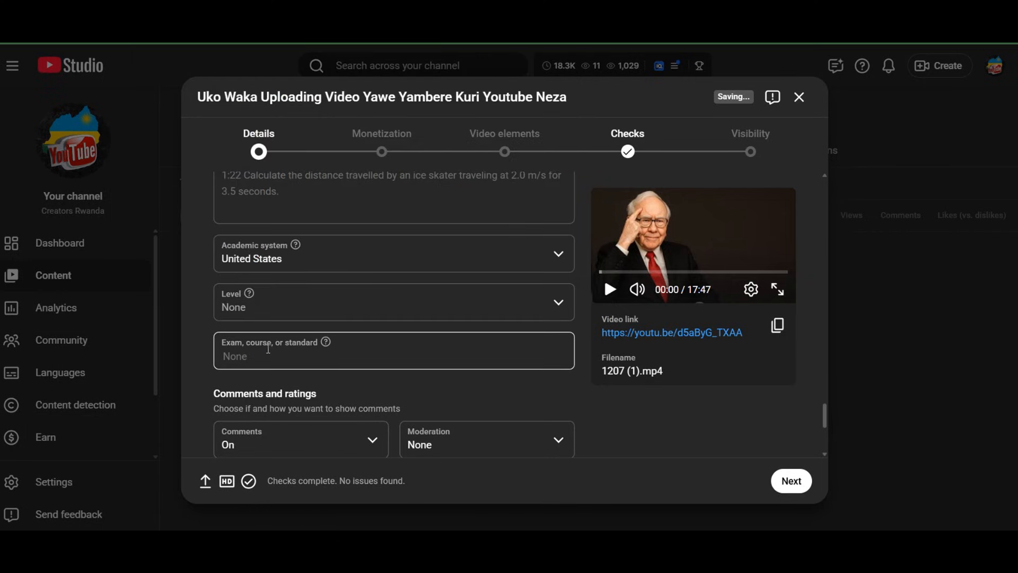
# Review the Comments choices under Comments and ratings and select On
pyautogui.scroll(-3, 282, 321)
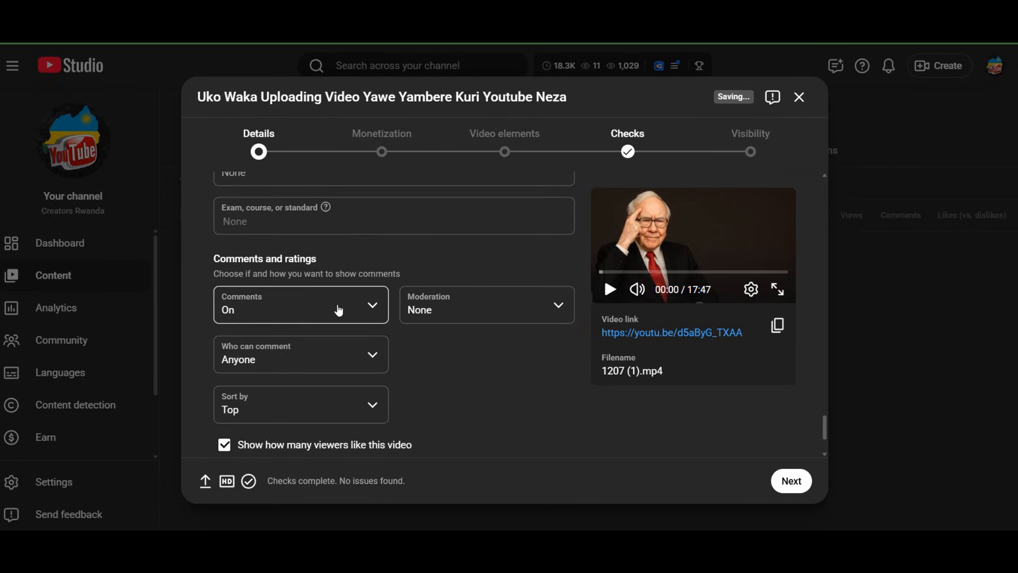
pyautogui.click(371, 310)
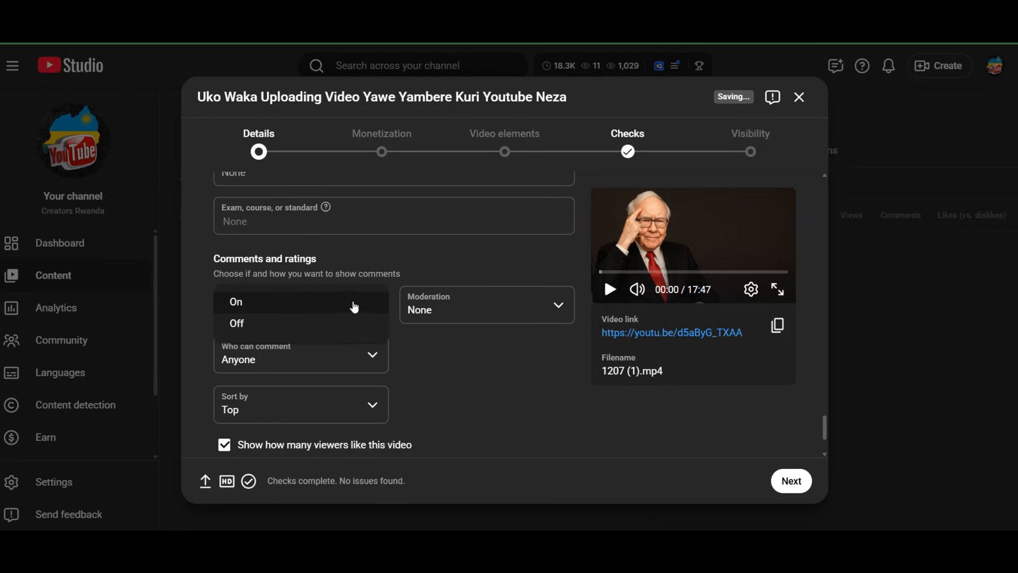
pyautogui.click(345, 302)
pyautogui.click(344, 306)
pyautogui.click(342, 306)
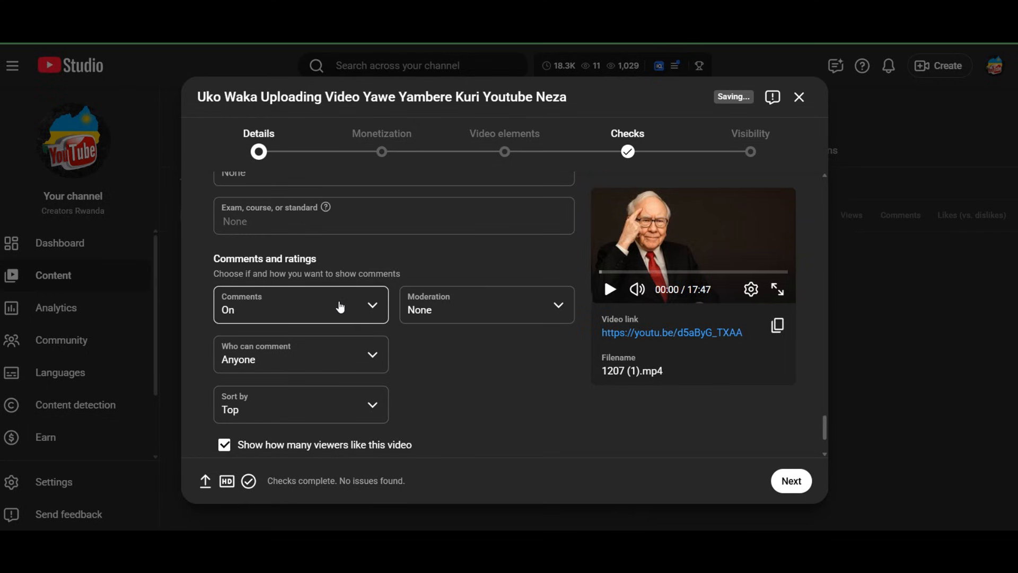
pyautogui.click(340, 307)
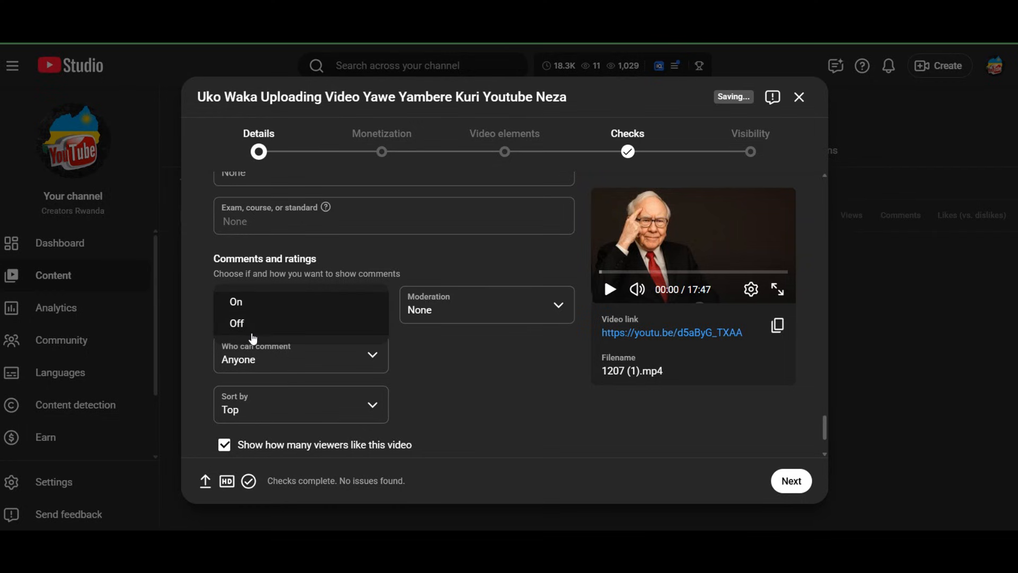
pyautogui.click(267, 306)
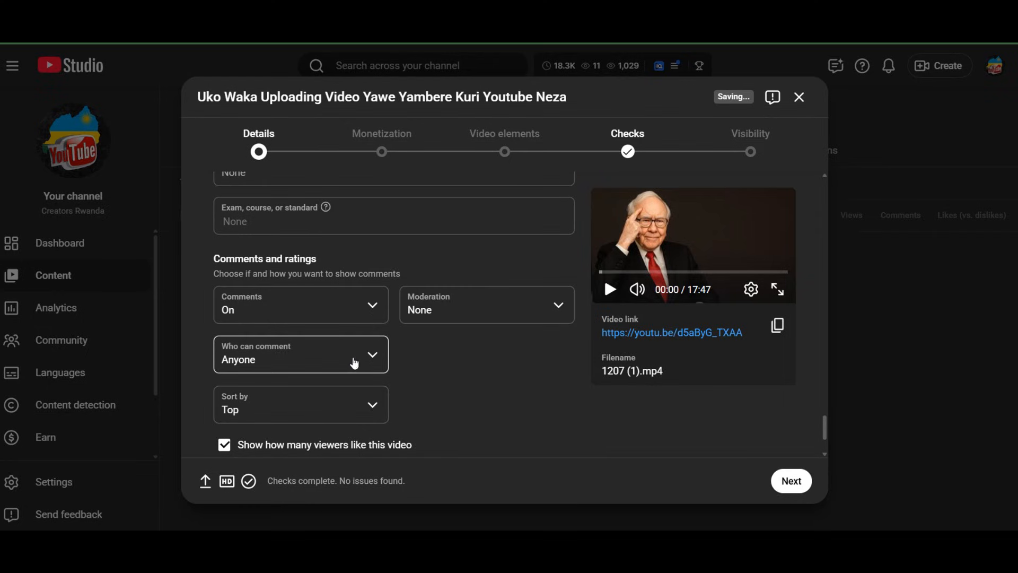
# Review the comment Moderation levels and select None so that no comments are held
pyautogui.click(564, 311)
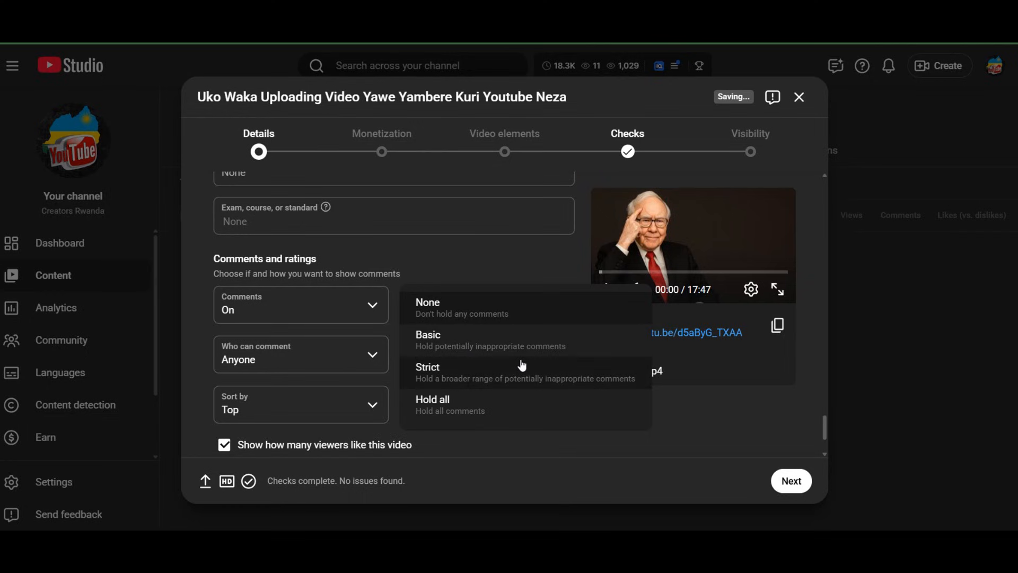
pyautogui.click(464, 314)
pyautogui.click(463, 314)
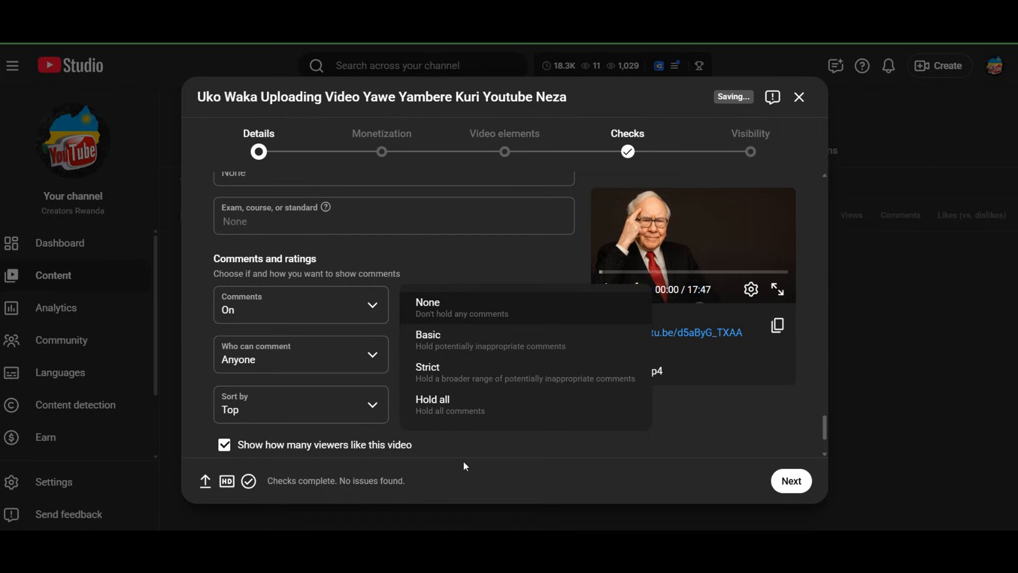
pyautogui.click(474, 302)
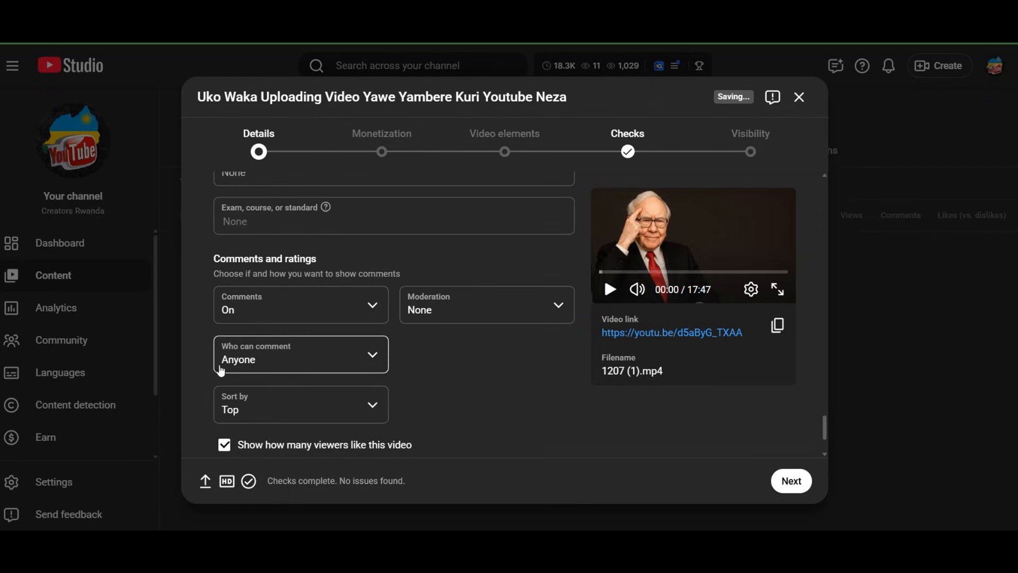
# Review the Who can comment choices and select Anyone
pyautogui.click(290, 362)
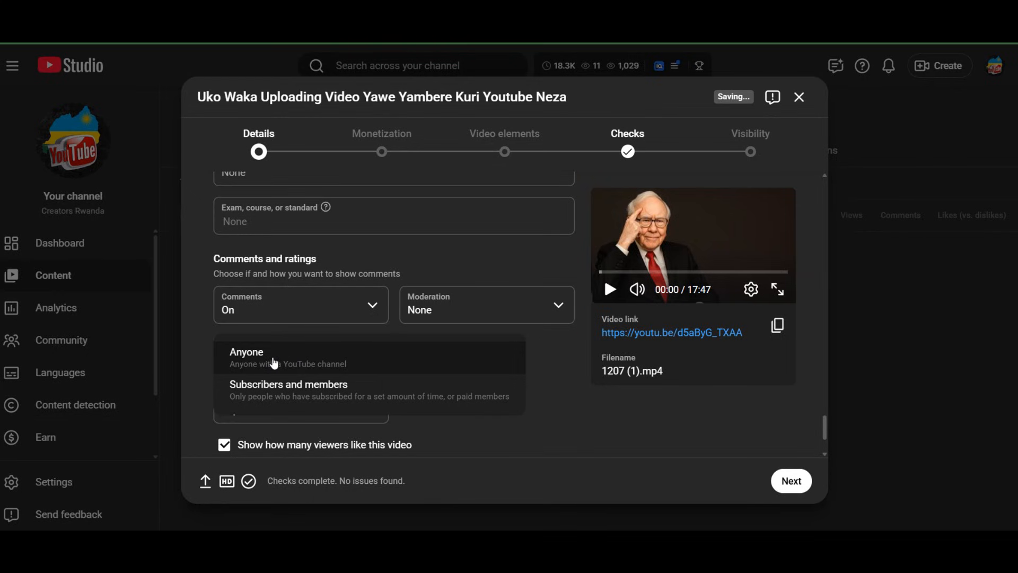
pyautogui.click(274, 362)
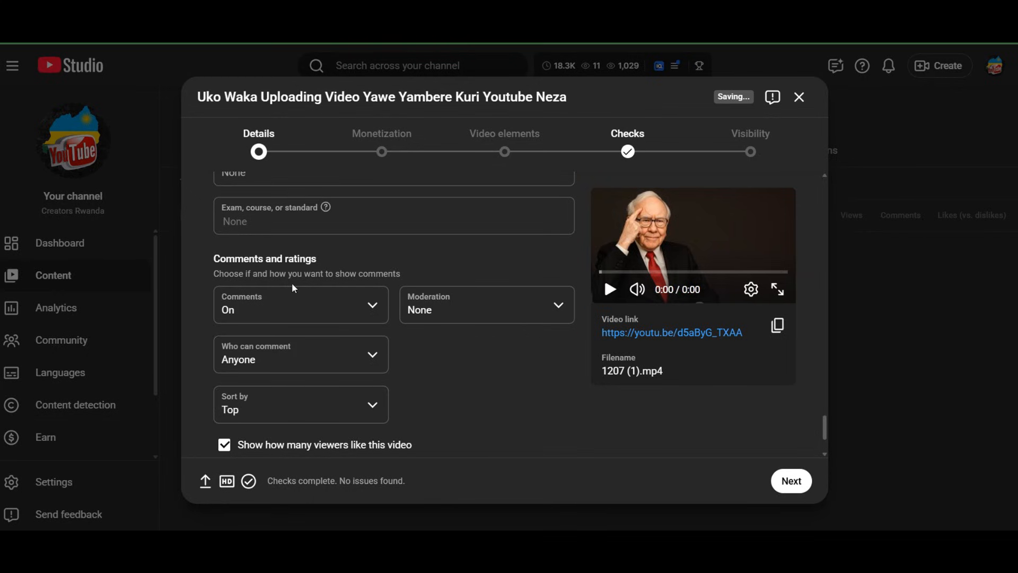
pyautogui.click(267, 366)
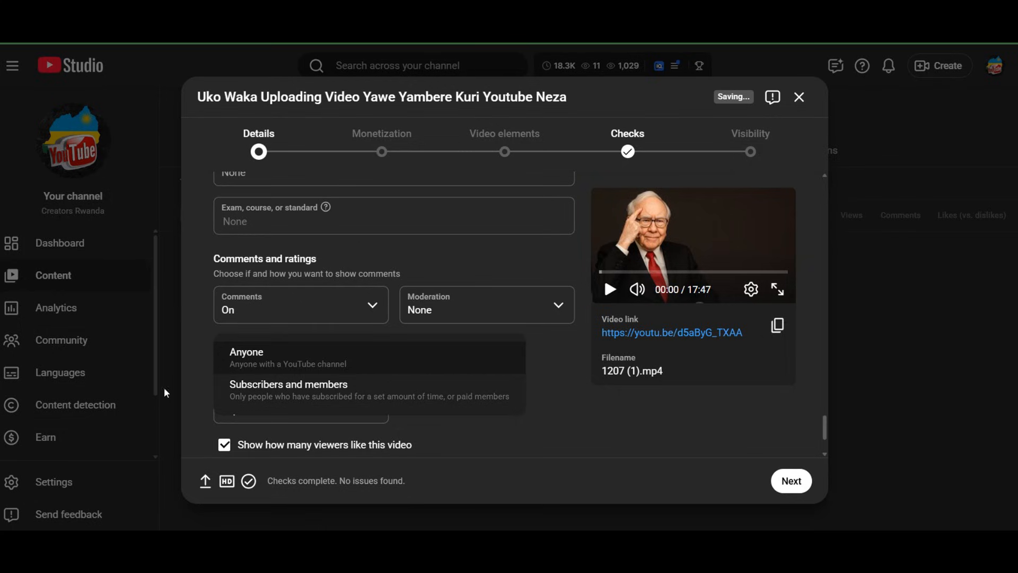
pyautogui.click(225, 359)
# Set the comments' Sort by option to Newest
pyautogui.scroll(-2, 318, 371)
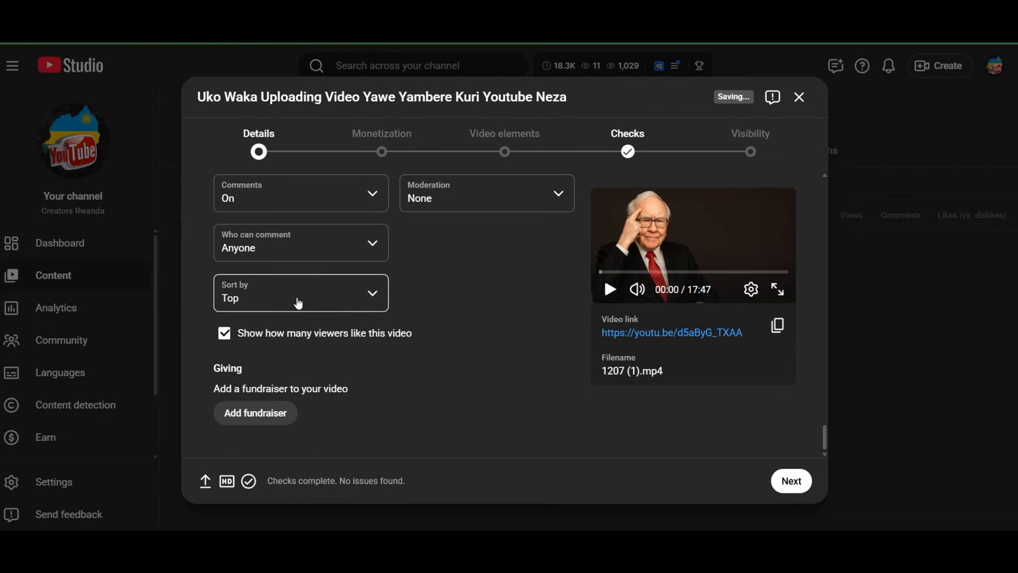
pyautogui.click(309, 304)
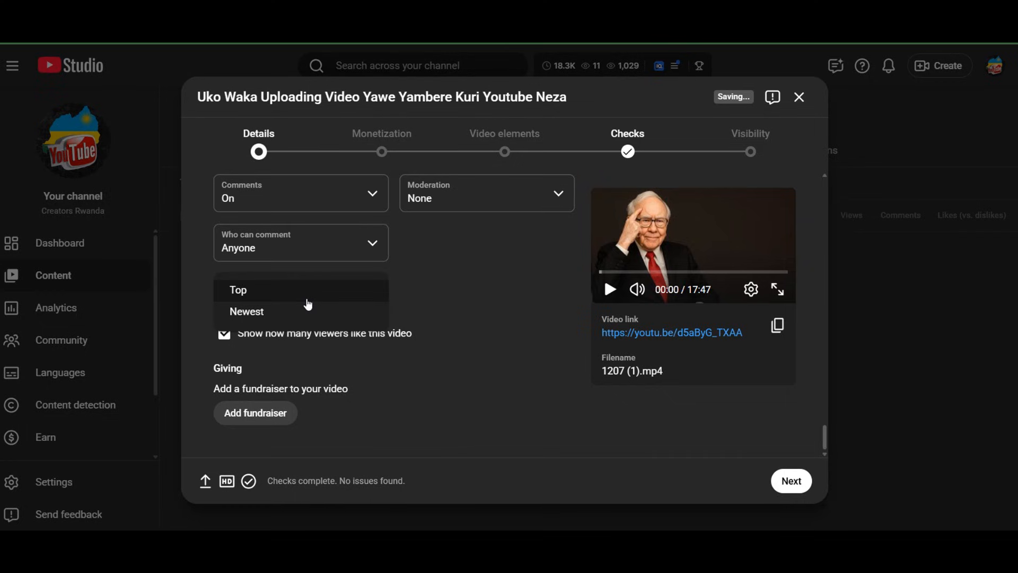
pyautogui.click(271, 314)
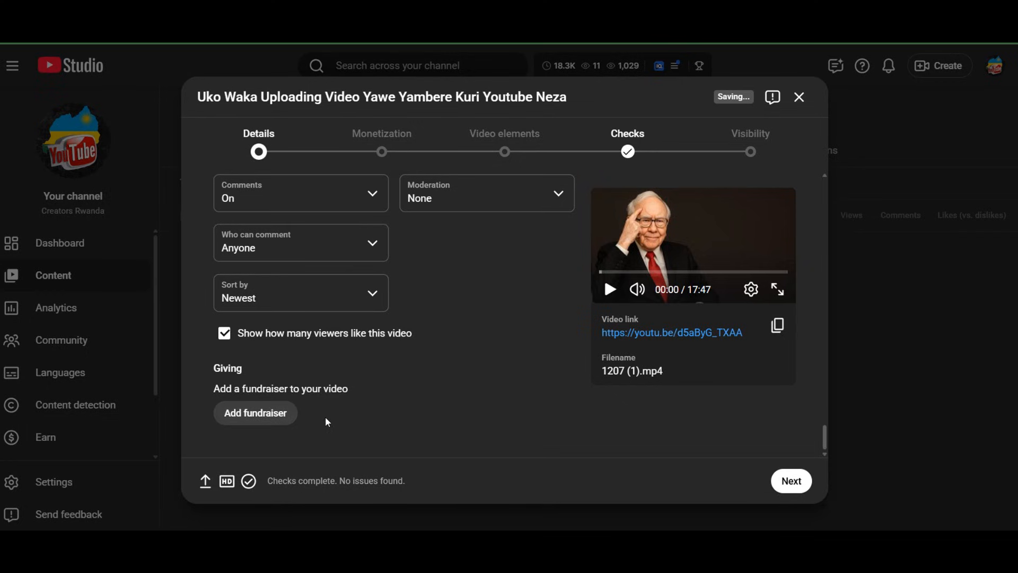
# Review the fundraiser setup choices under Giving, close them without adding one, and look over the Details settings
pyautogui.click(257, 413)
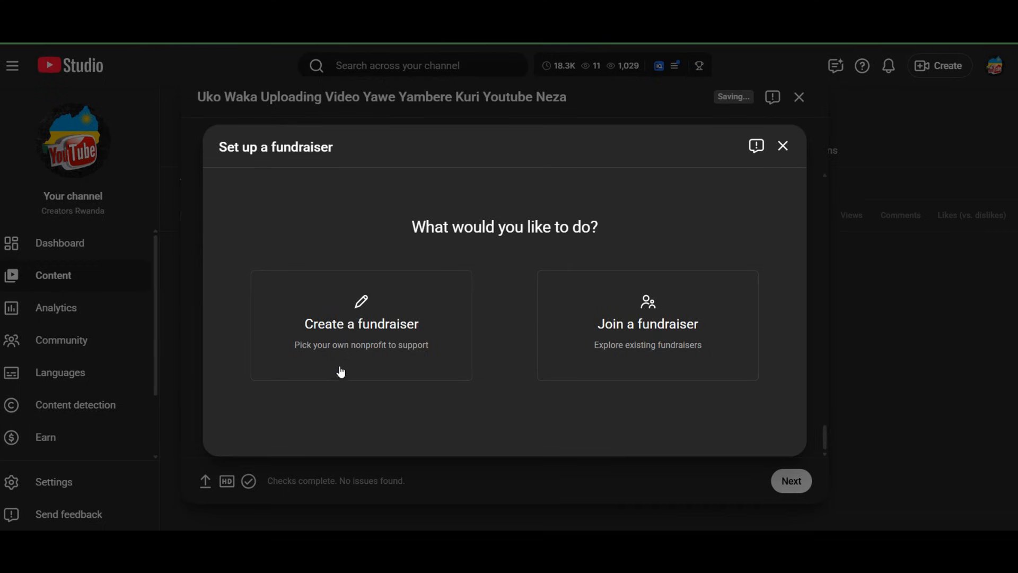
pyautogui.click(784, 149)
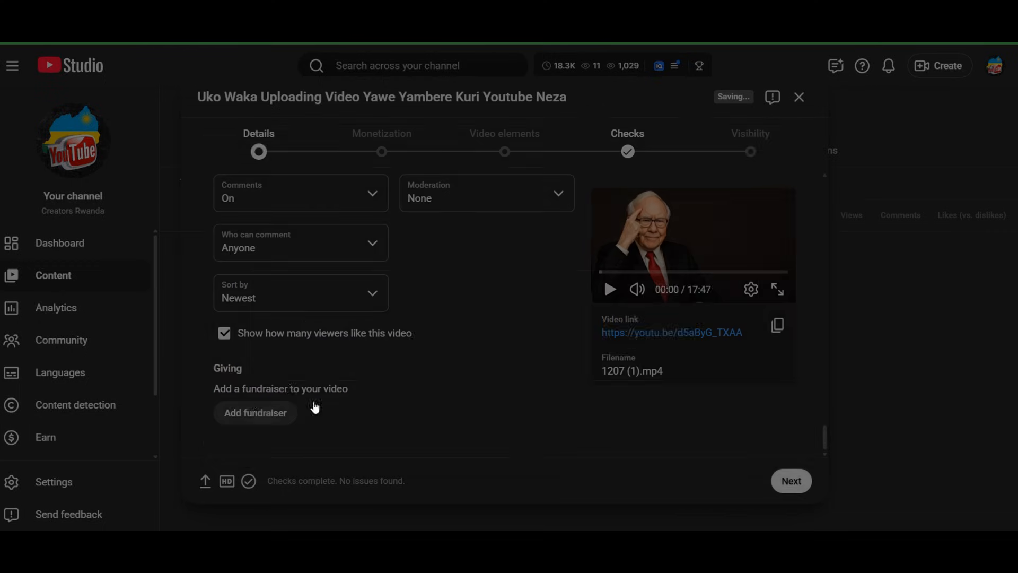
pyautogui.scroll(10, 316, 409)
pyautogui.scroll(10, 288, 388)
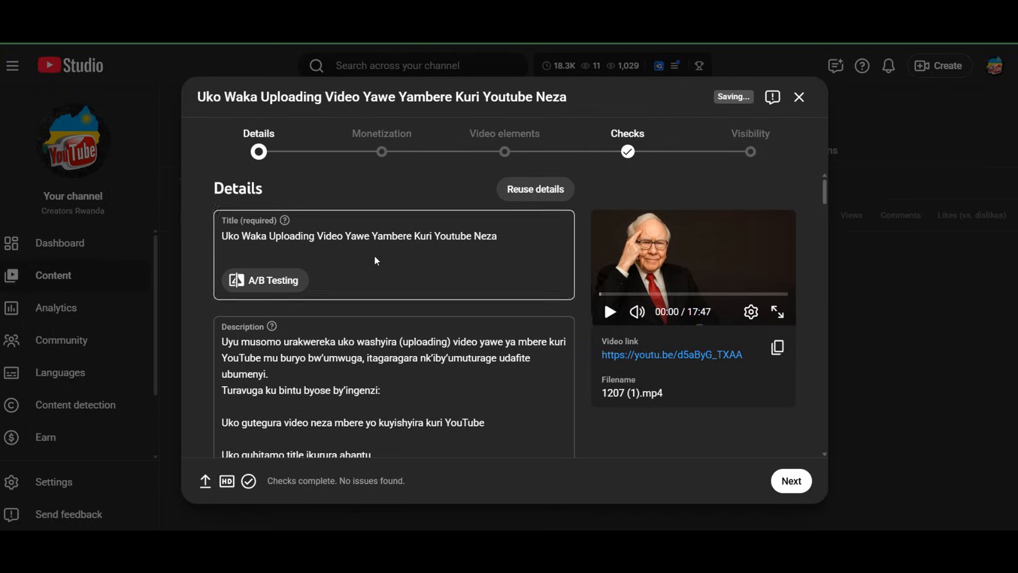
pyautogui.scroll(-10, 374, 256)
pyautogui.scroll(-8, 373, 245)
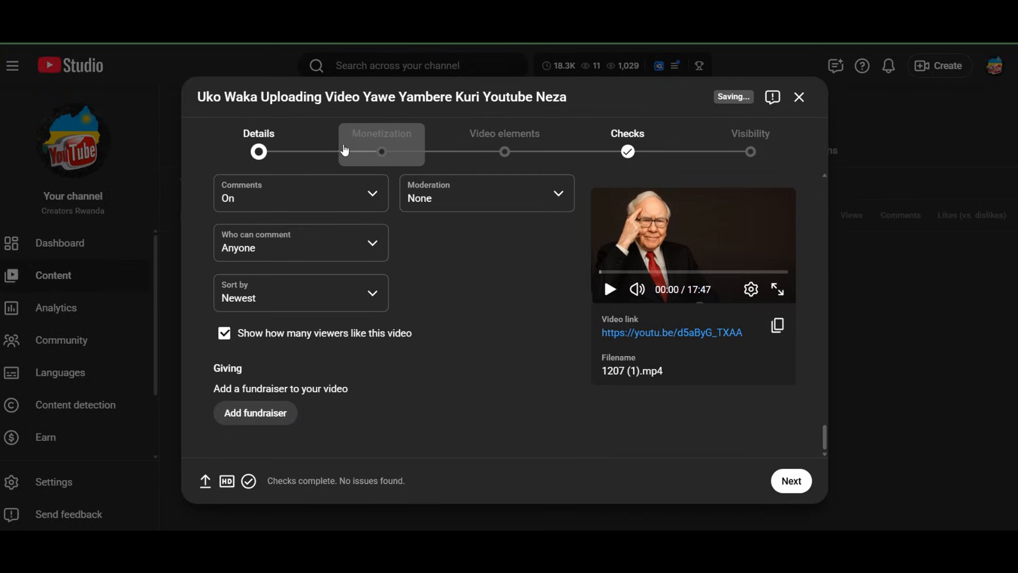
# Go to the Monetization stage and set the video's ads Monetization to On
pyautogui.click(364, 151)
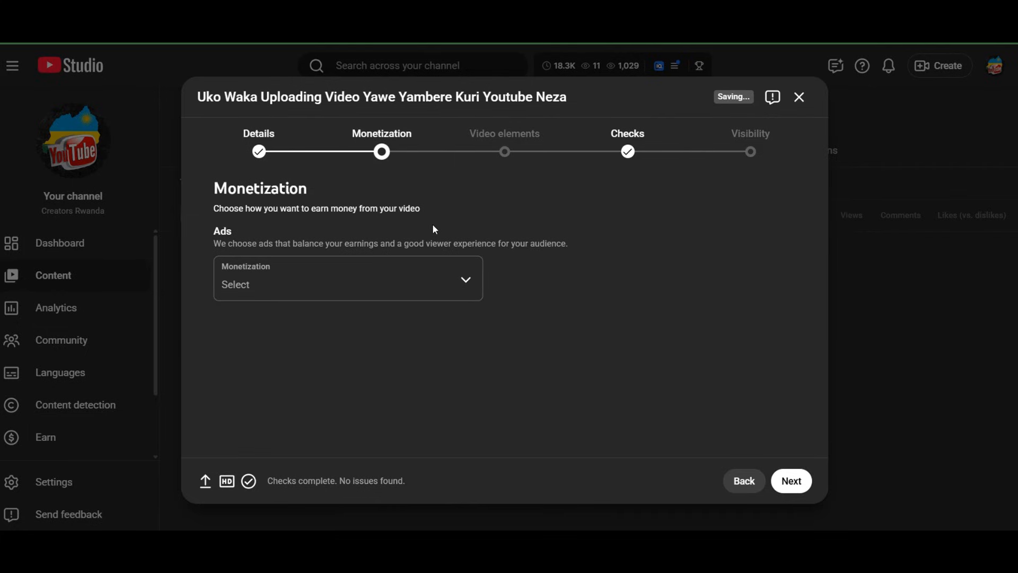
pyautogui.click(383, 289)
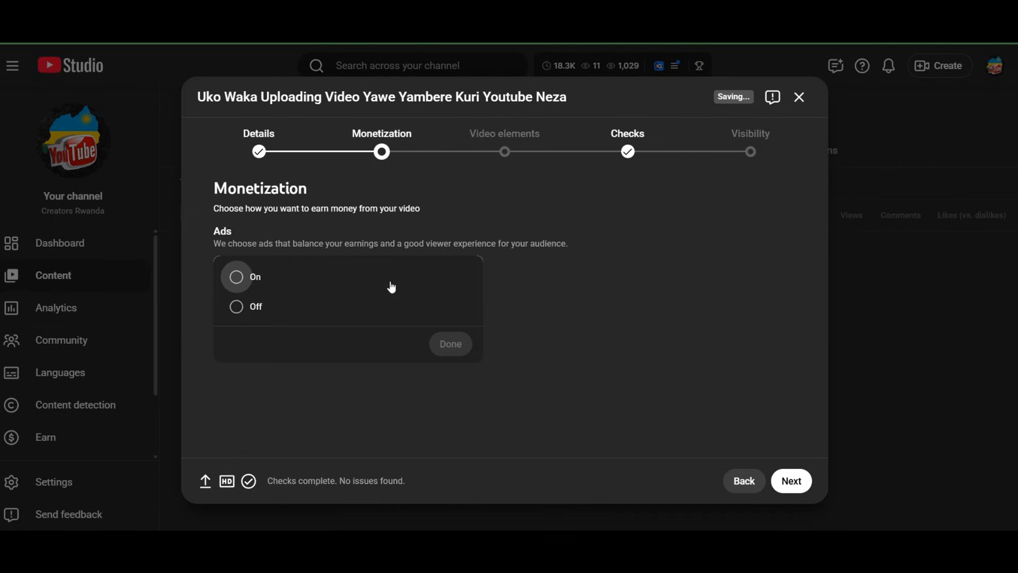
pyautogui.click(234, 278)
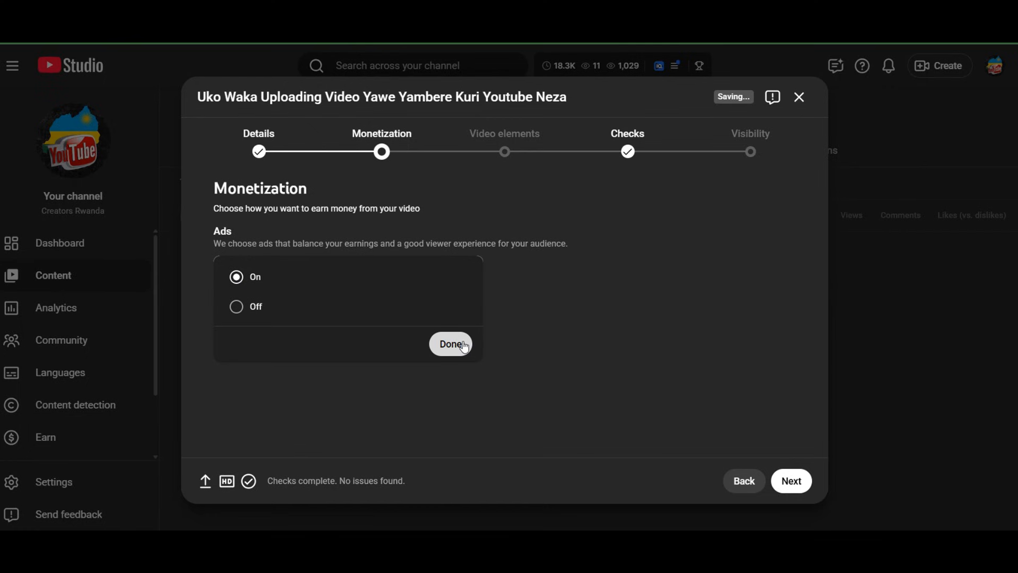
pyautogui.click(461, 342)
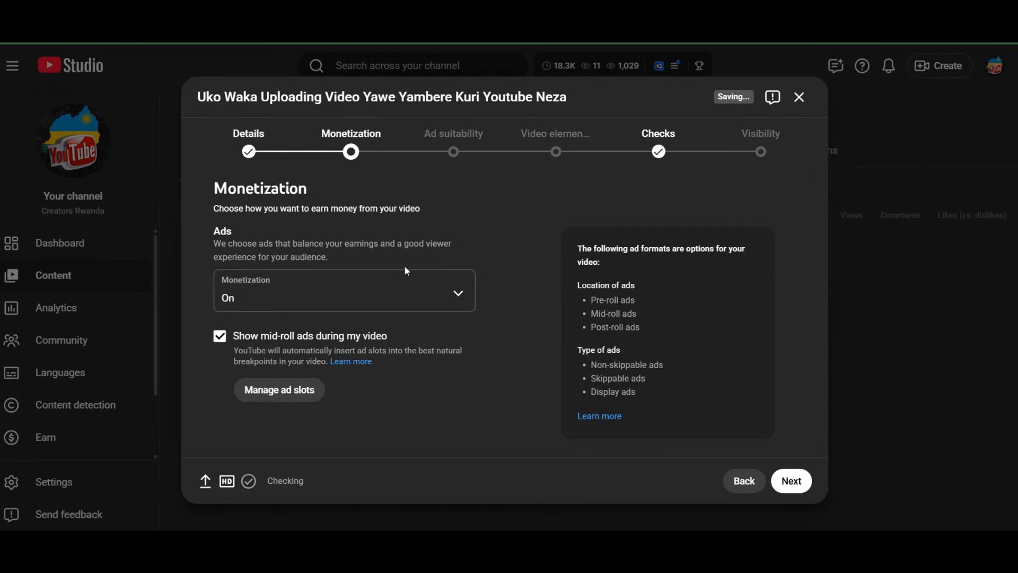
# Switch the video's ads Monetization to Off
pyautogui.click(367, 297)
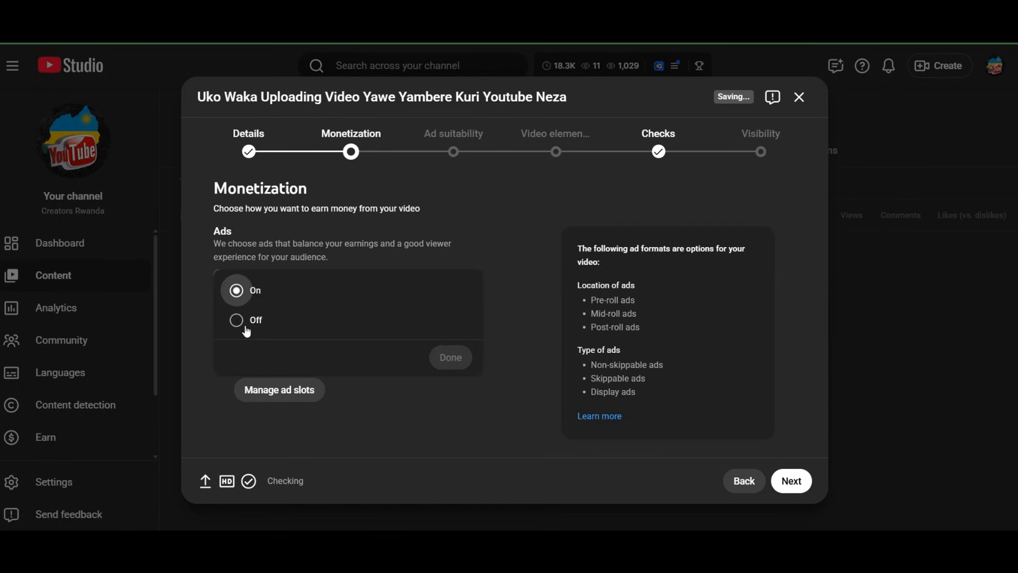
pyautogui.click(236, 320)
pyautogui.click(462, 358)
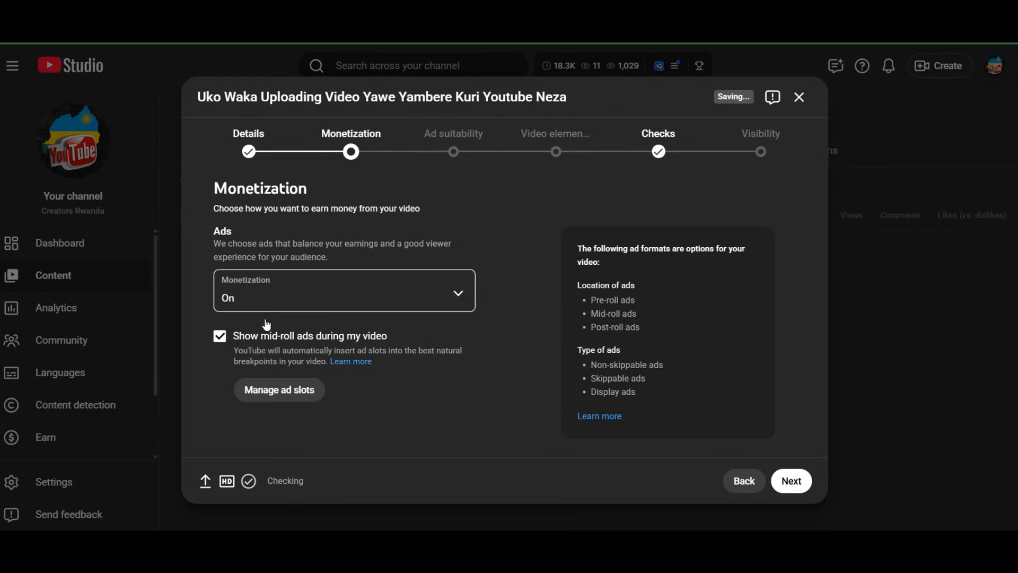
pyautogui.click(255, 300)
pyautogui.click(240, 321)
pyautogui.click(451, 357)
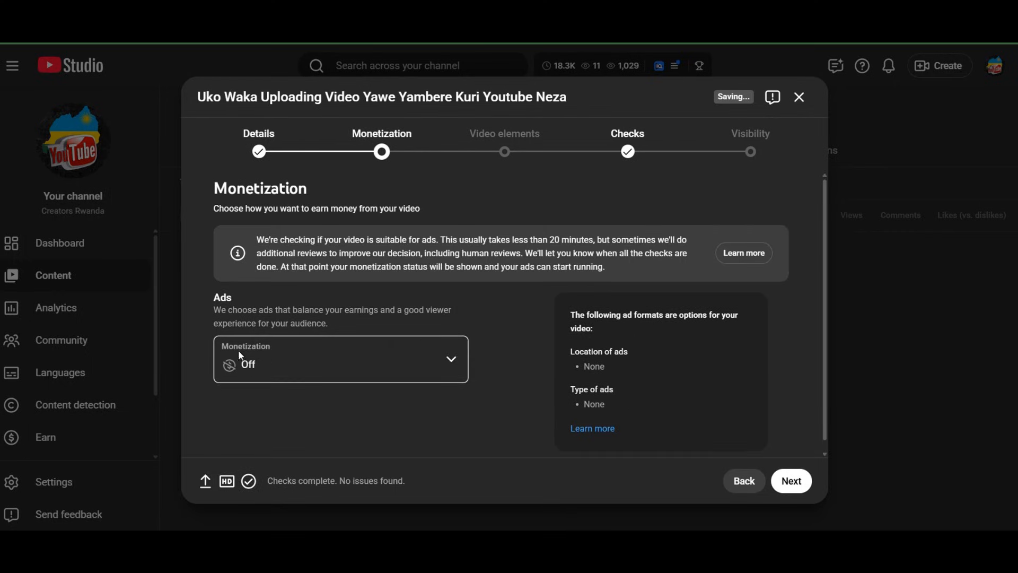
# Switch the video's ads Monetization back to On
pyautogui.click(295, 369)
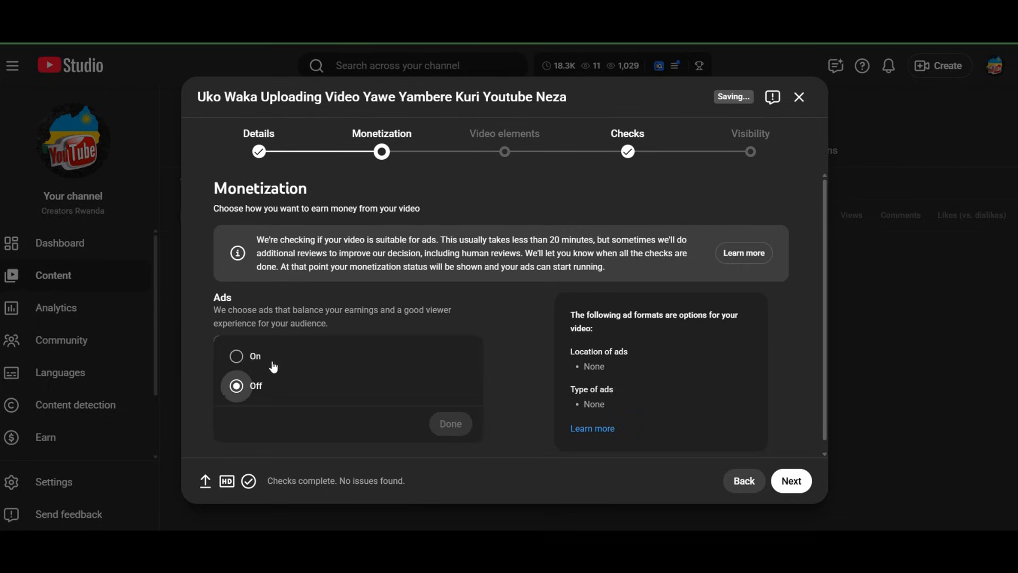
pyautogui.click(236, 356)
pyautogui.click(451, 423)
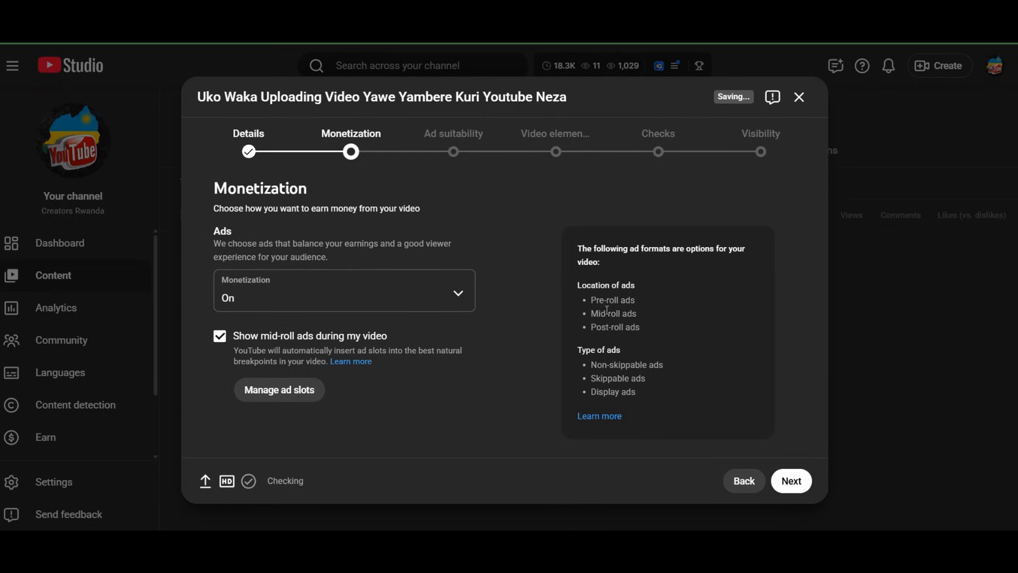
# Go to the Ad suitability stage and examine the list of content categories in its questionnaire
pyautogui.click(452, 154)
pyautogui.scroll(-10, 427, 321)
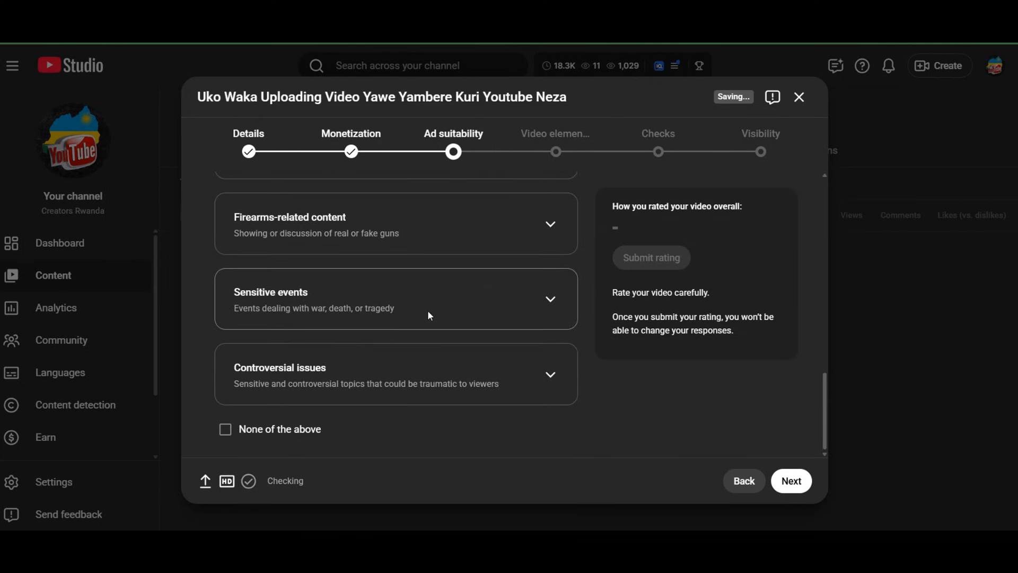
pyautogui.scroll(10, 249, 398)
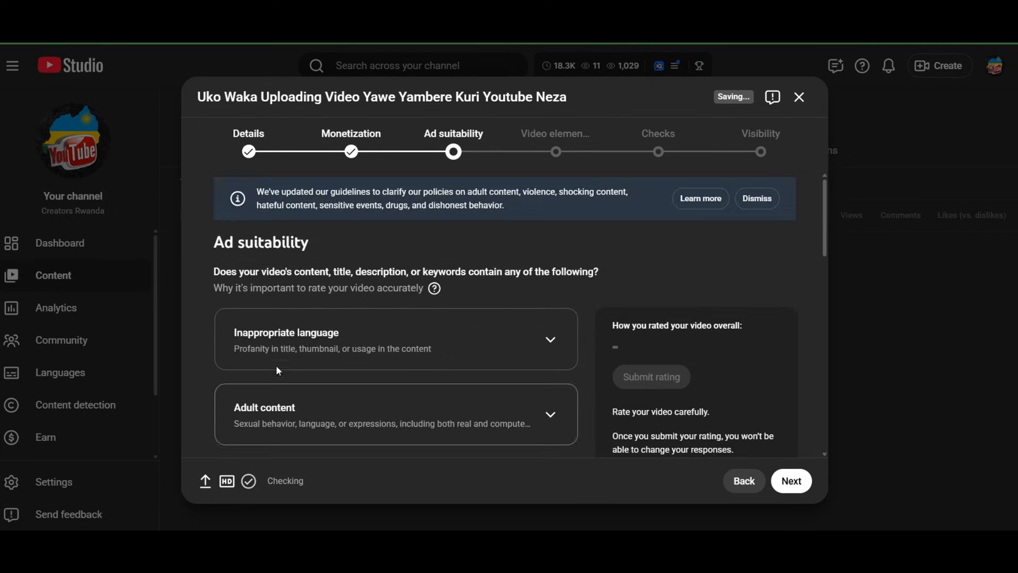
pyautogui.scroll(-10, 284, 356)
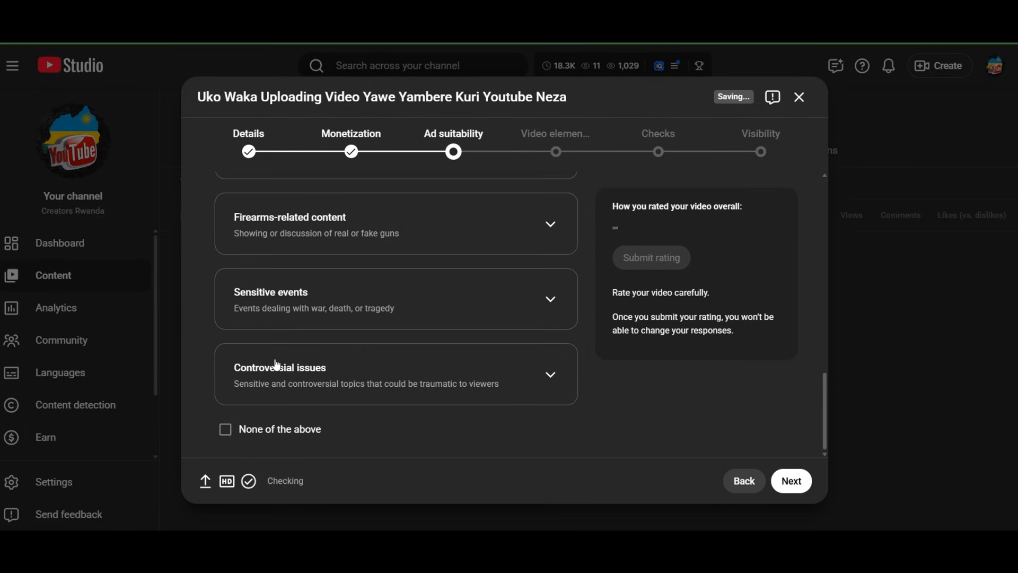
pyautogui.scroll(10, 275, 361)
pyautogui.scroll(-10, 322, 348)
pyautogui.scroll(10, 332, 345)
pyautogui.scroll(-3, 347, 345)
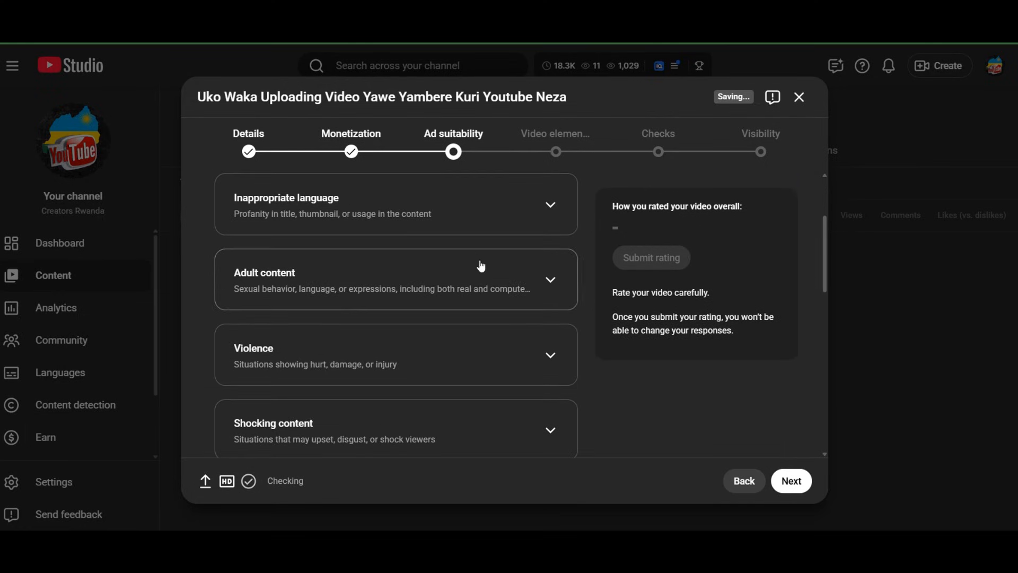
# Expand the Inappropriate language, Adult content and Violence categories and read through their rating choices
pyautogui.click(540, 208)
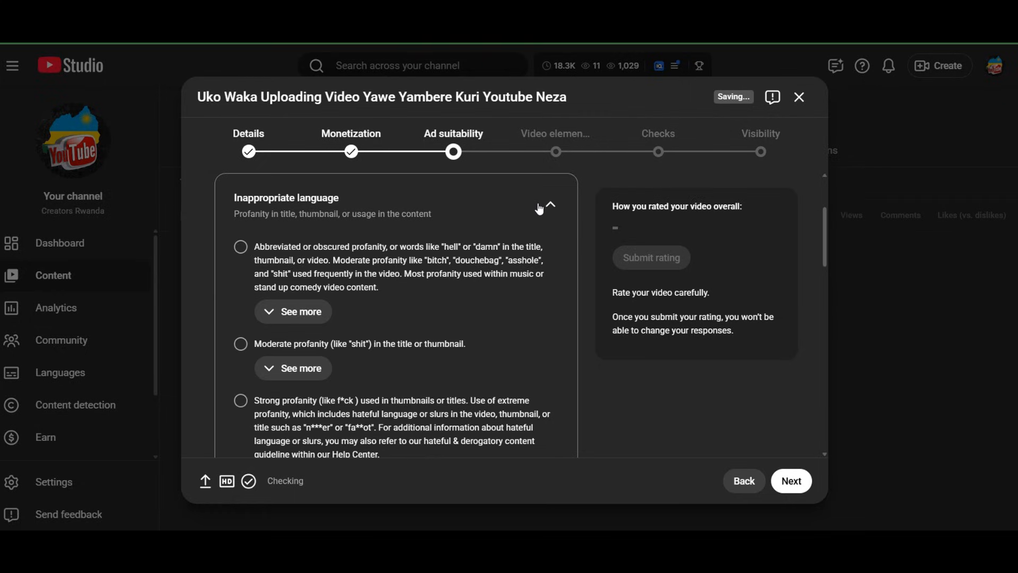
pyautogui.click(544, 208)
pyautogui.click(546, 209)
pyautogui.scroll(-7, 477, 267)
pyautogui.scroll(5, 478, 272)
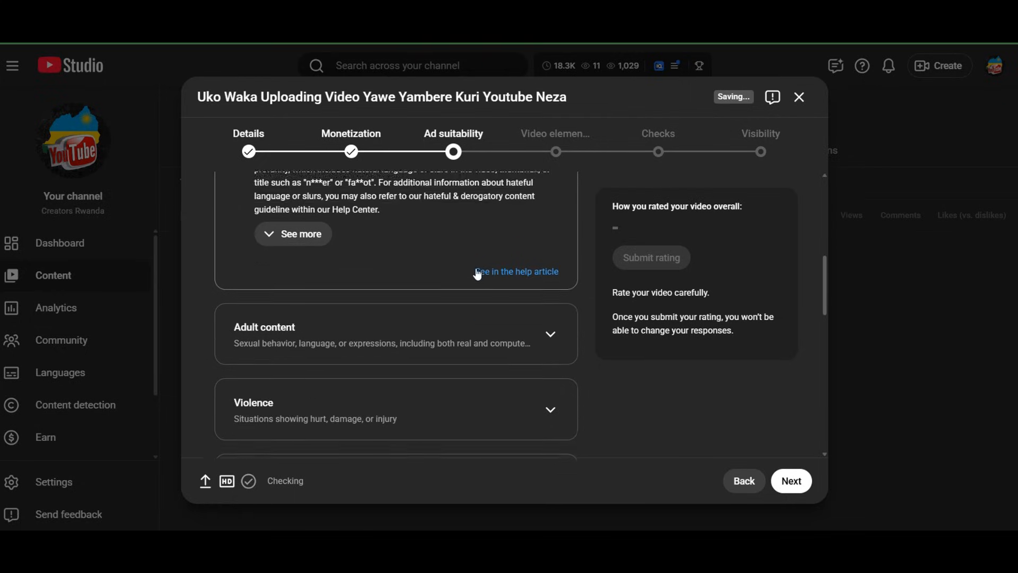
pyautogui.scroll(-4, 530, 268)
pyautogui.click(550, 241)
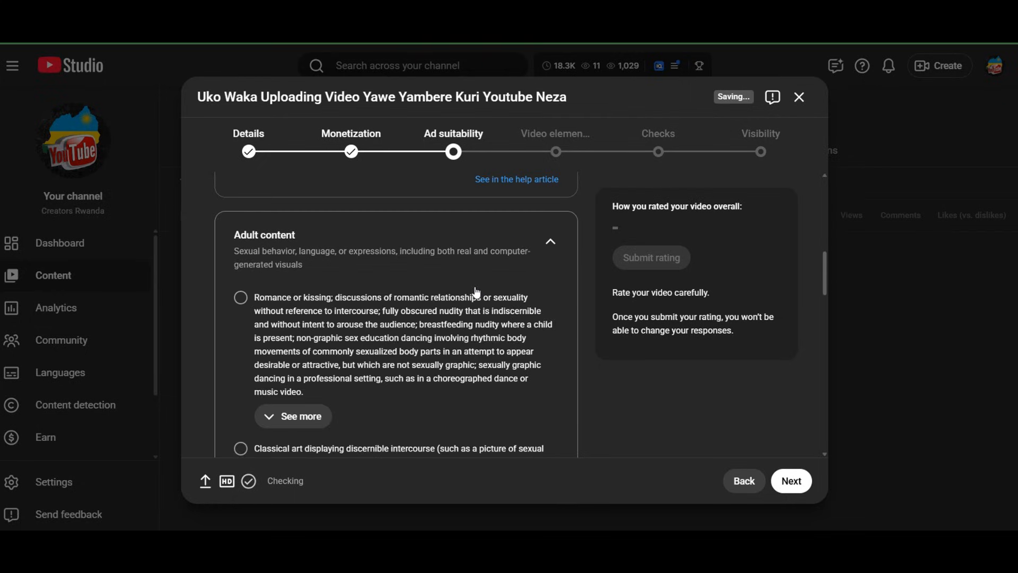
pyautogui.scroll(-6, 543, 339)
pyautogui.scroll(-4, 543, 344)
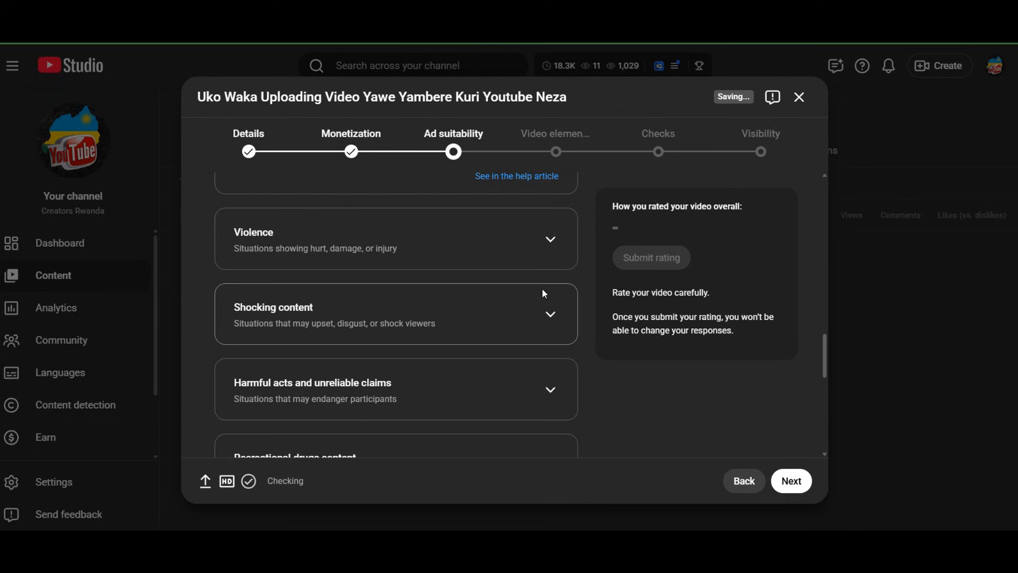
pyautogui.click(551, 239)
pyautogui.scroll(-4, 548, 255)
pyautogui.scroll(-12, 362, 441)
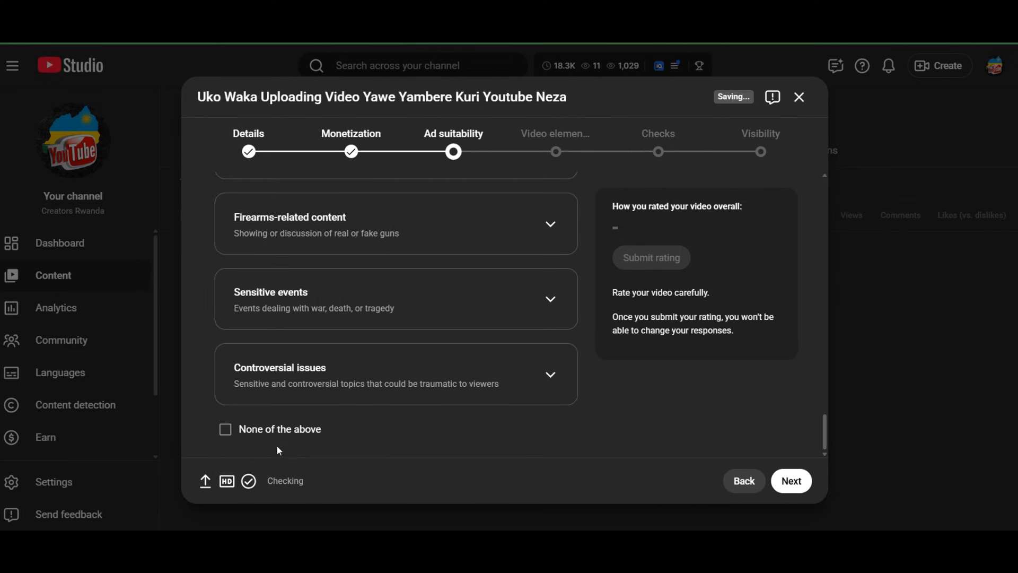
# Rate the video's ad suitability as None of the above and submit the rating
pyautogui.click(225, 429)
pyautogui.scroll(3, 625, 274)
pyautogui.scroll(1, 625, 274)
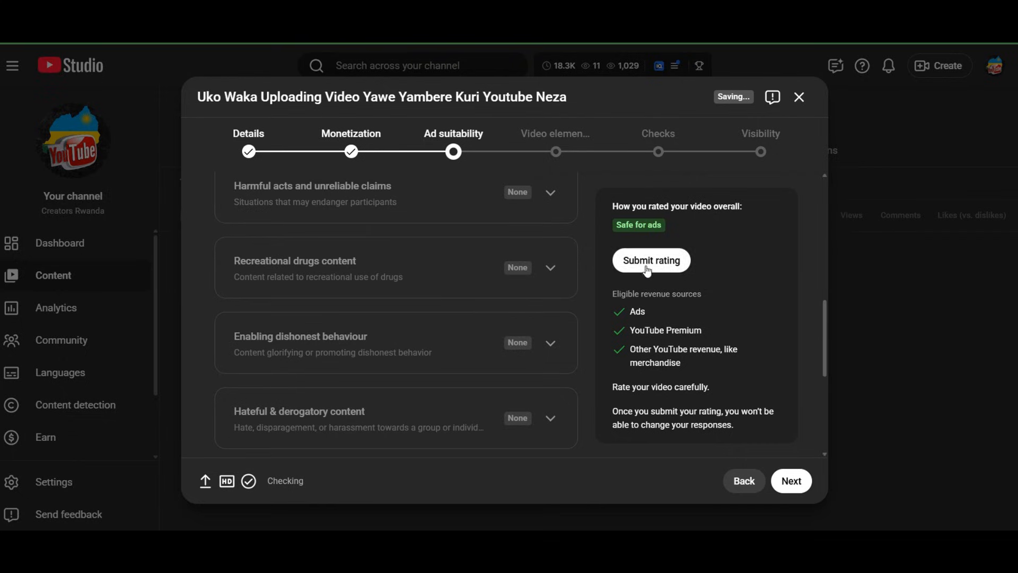
pyautogui.click(621, 268)
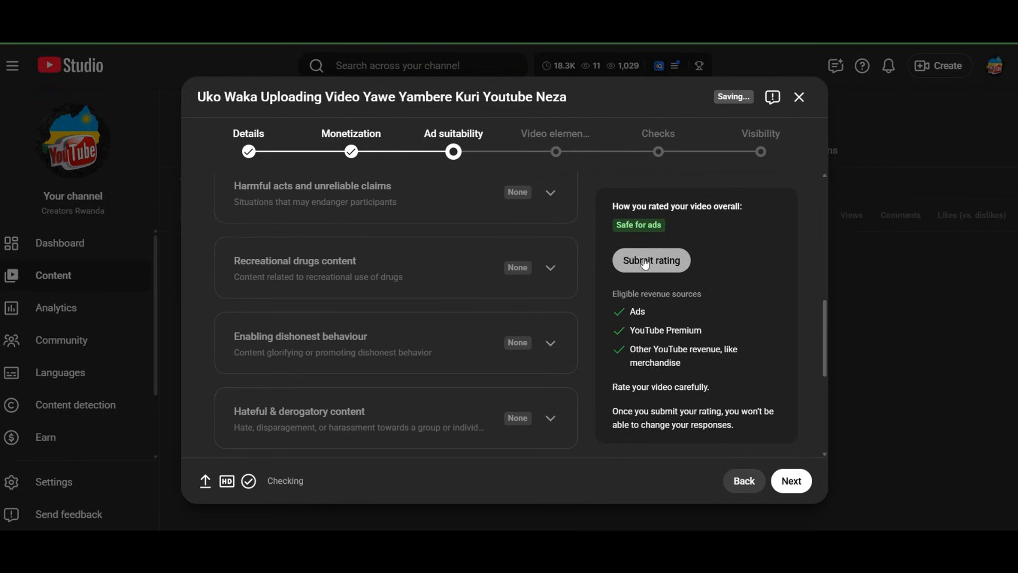
# Continue to the Video elements stage and look over its options, checking the description on the Details page in between
pyautogui.click(792, 480)
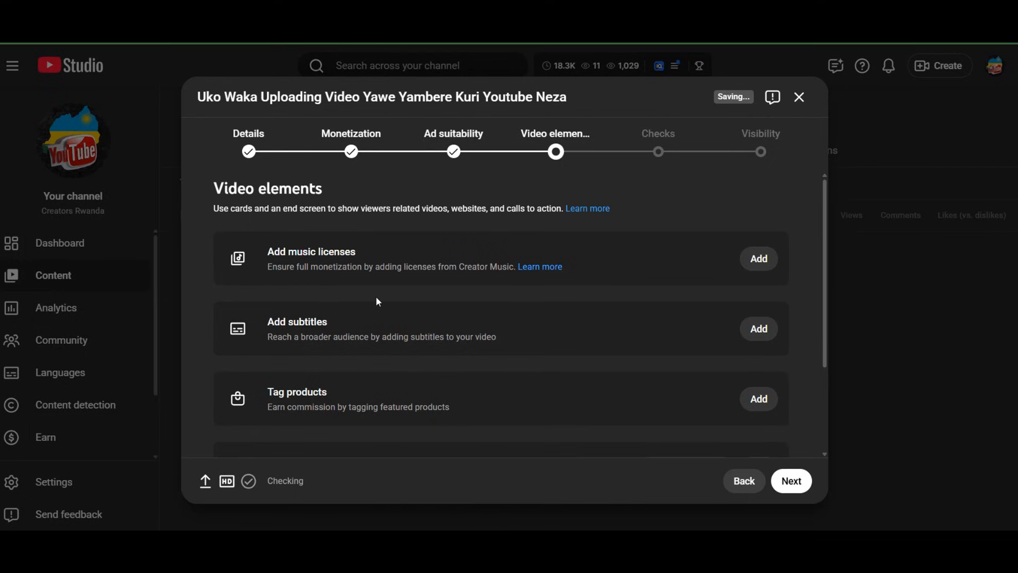
pyautogui.scroll(-2, 377, 298)
pyautogui.scroll(2, 377, 298)
pyautogui.scroll(-3, 402, 334)
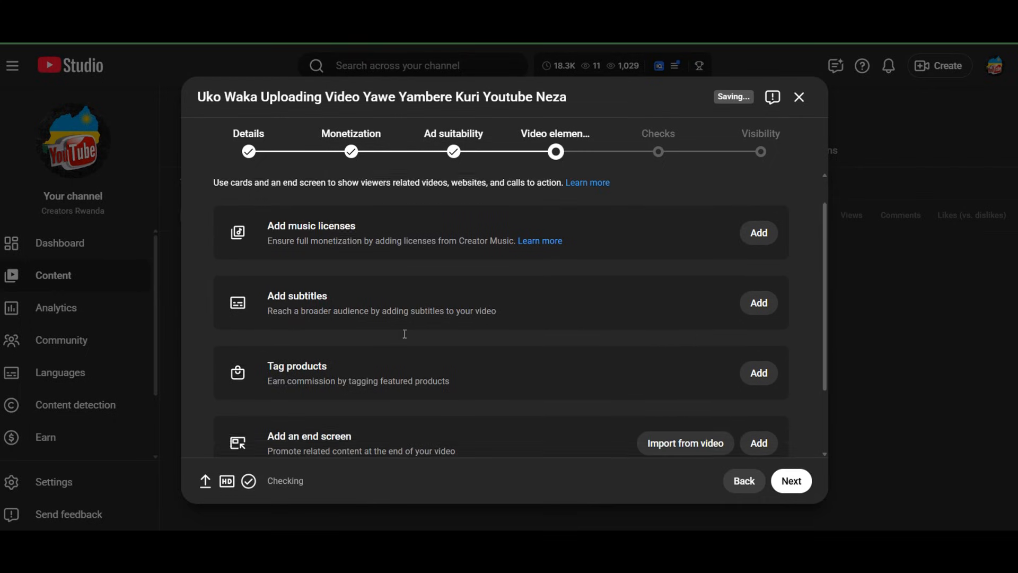
pyautogui.click(249, 149)
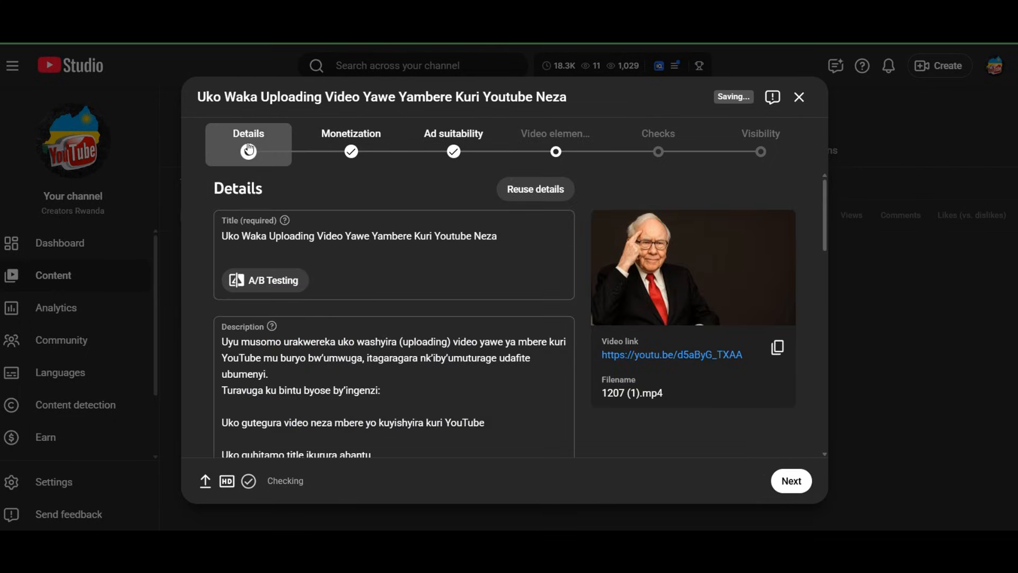
pyautogui.scroll(-5, 538, 393)
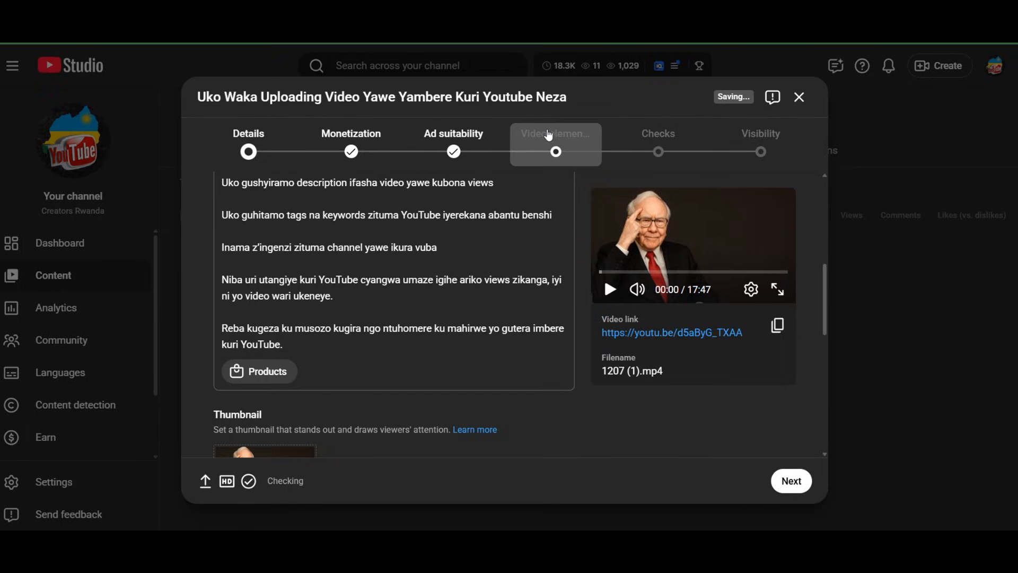
pyautogui.click(555, 150)
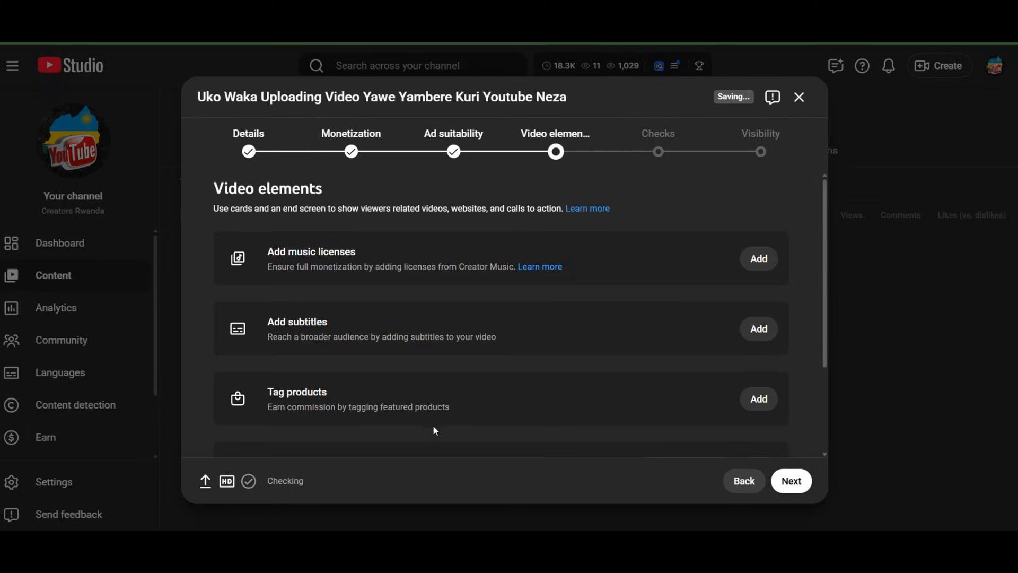
# Review the available video elements, open the End Screens editor, and discard its changes
pyautogui.scroll(-3, 435, 429)
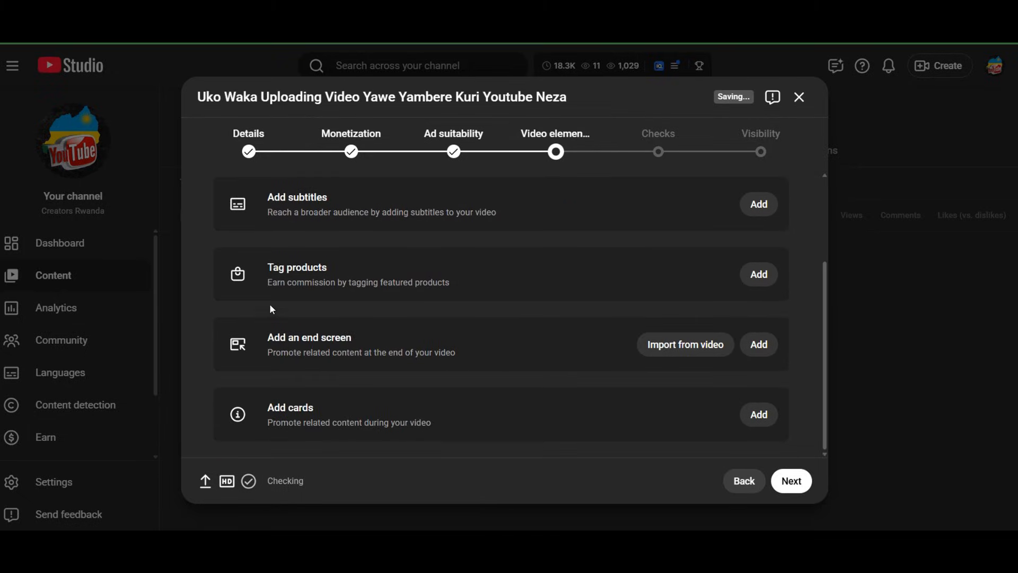
pyautogui.scroll(3, 284, 317)
pyautogui.scroll(-3, 291, 300)
pyautogui.click(674, 355)
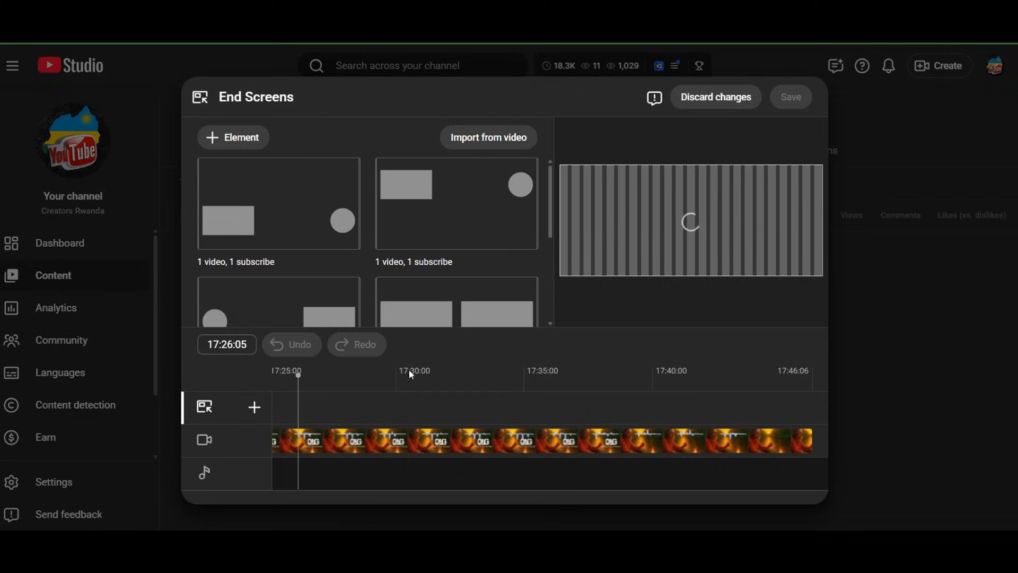
pyautogui.click(723, 97)
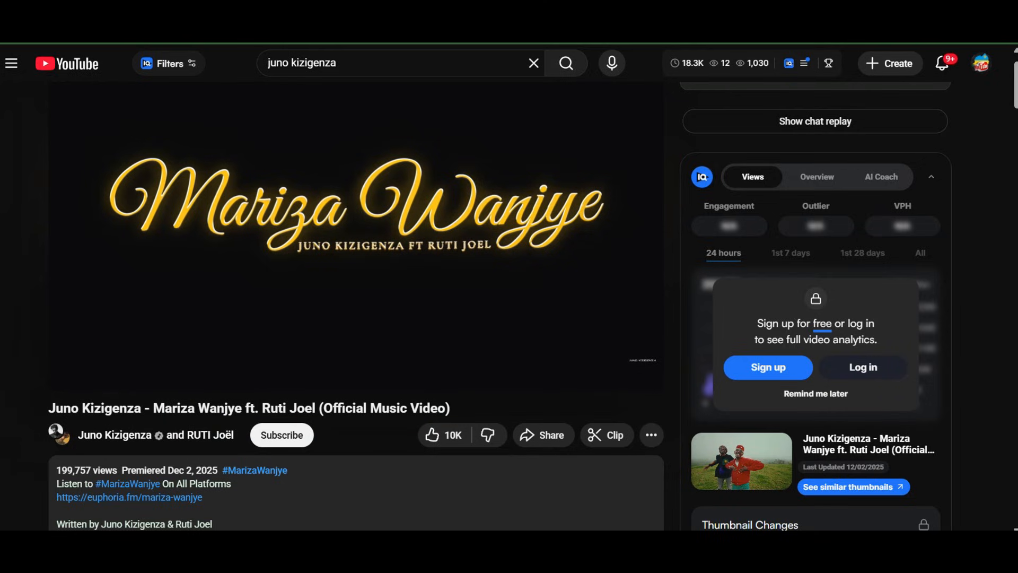
# Leave the music video, clear the search text, and open the Videos list of the Creators Rwanda channel
pyautogui.hotkey('alt', 'Left')
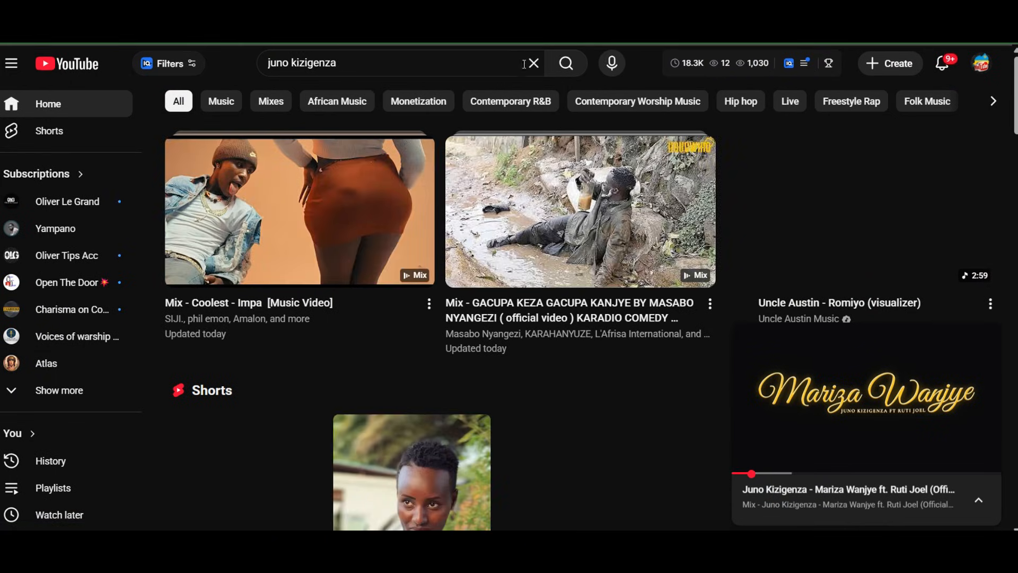
pyautogui.click(534, 63)
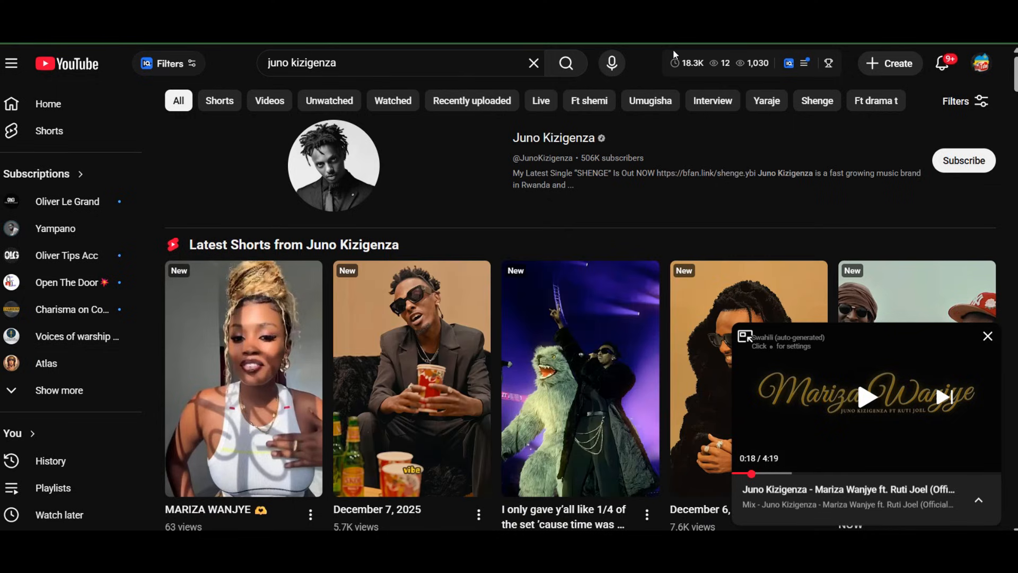
pyautogui.click(535, 63)
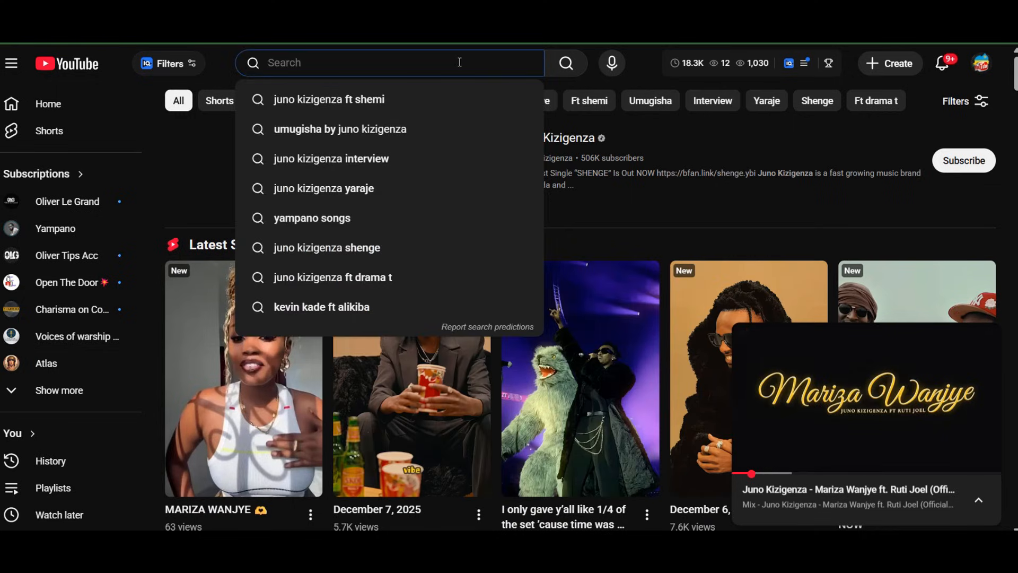
pyautogui.click(933, 70)
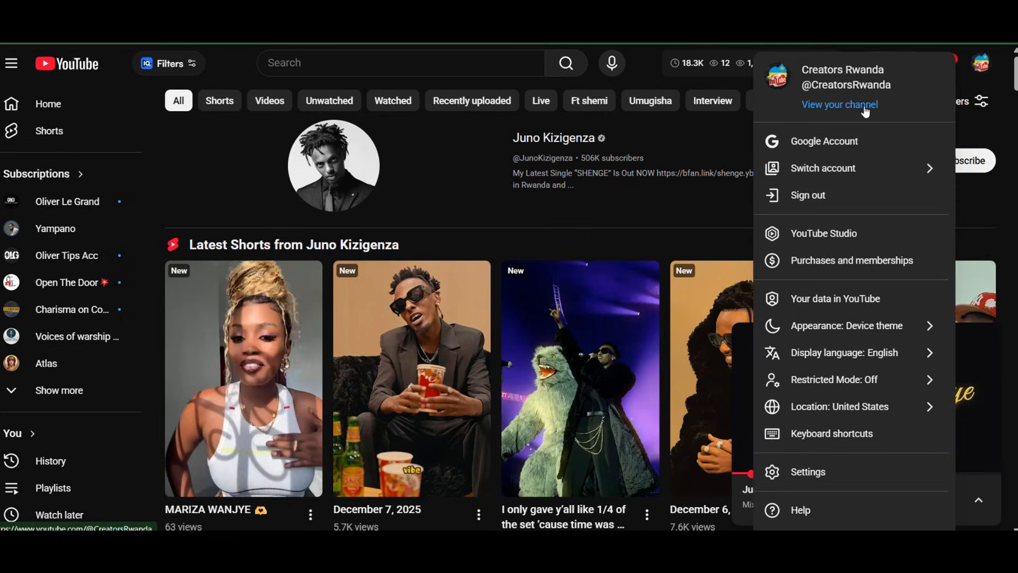
pyautogui.click(865, 109)
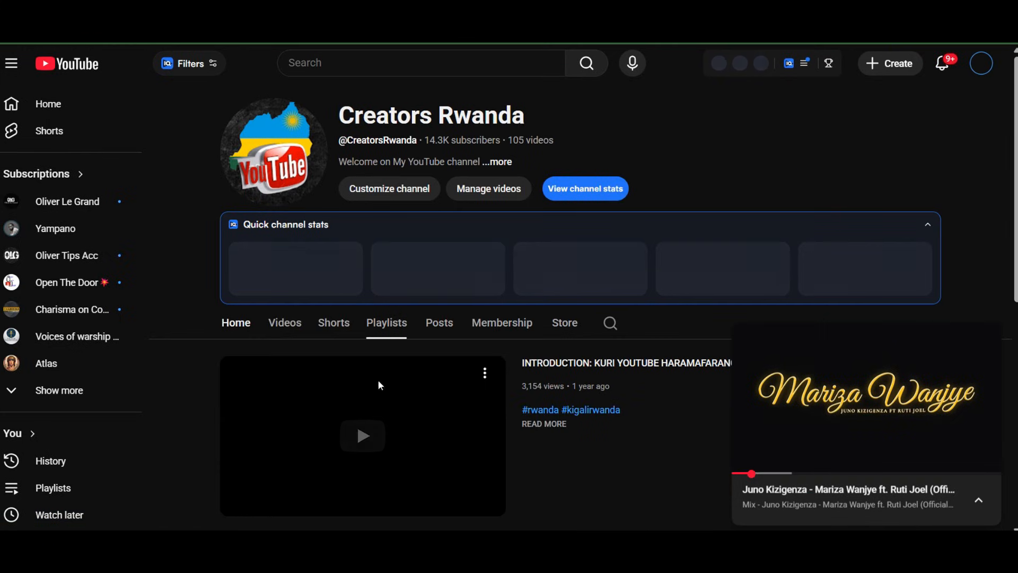
pyautogui.click(299, 326)
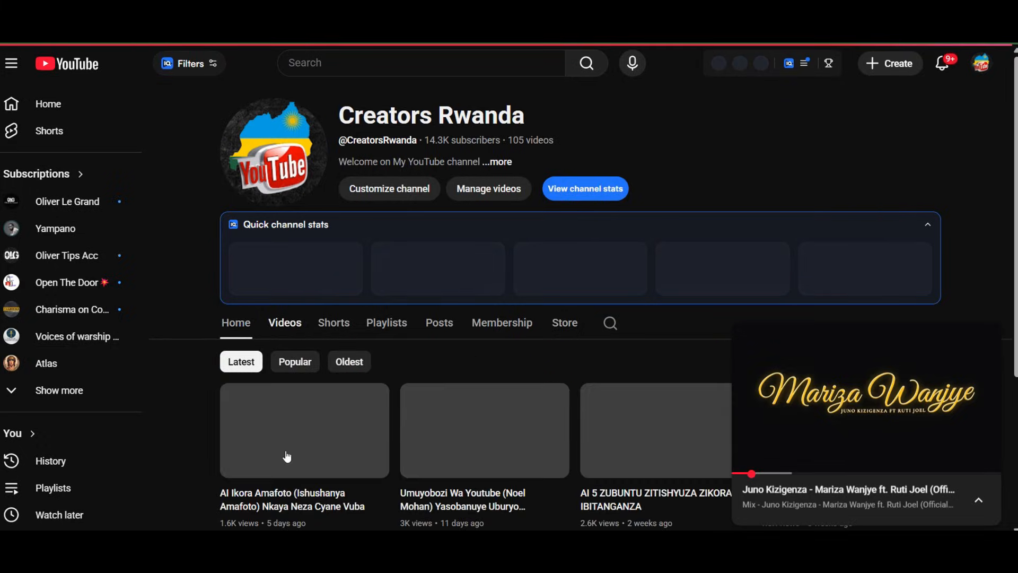
# Open the channel's latest video, pause it, and skip close to its end to examine its end screen elements
pyautogui.click(287, 455)
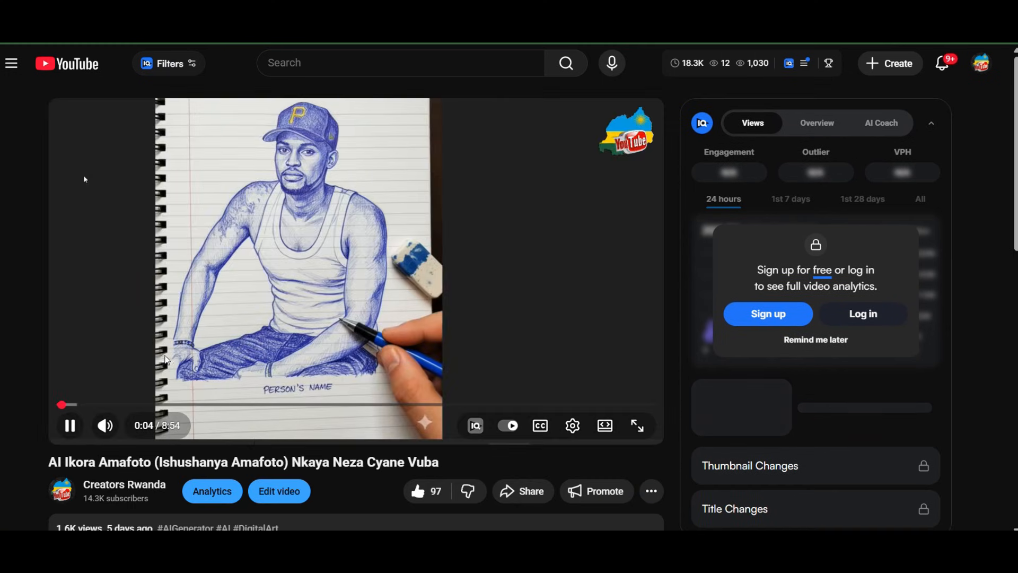
pyautogui.click(172, 368)
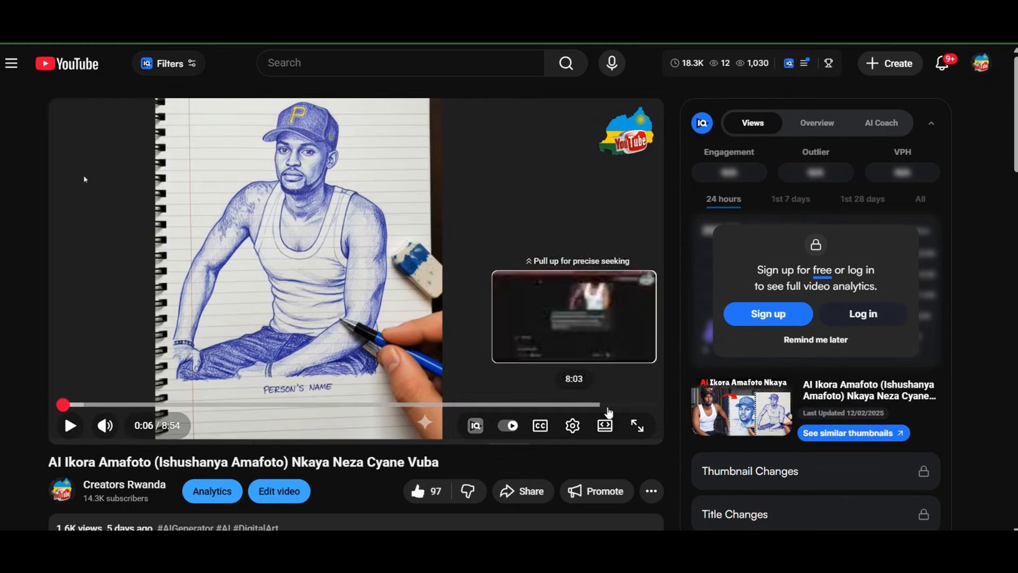
pyautogui.click(640, 412)
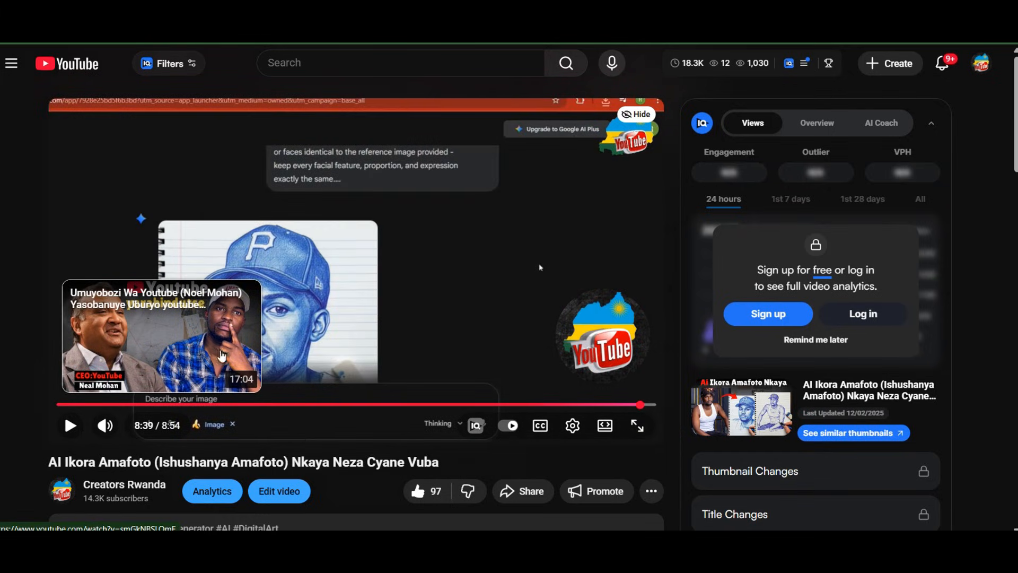
pyautogui.moveTo(463, 288)
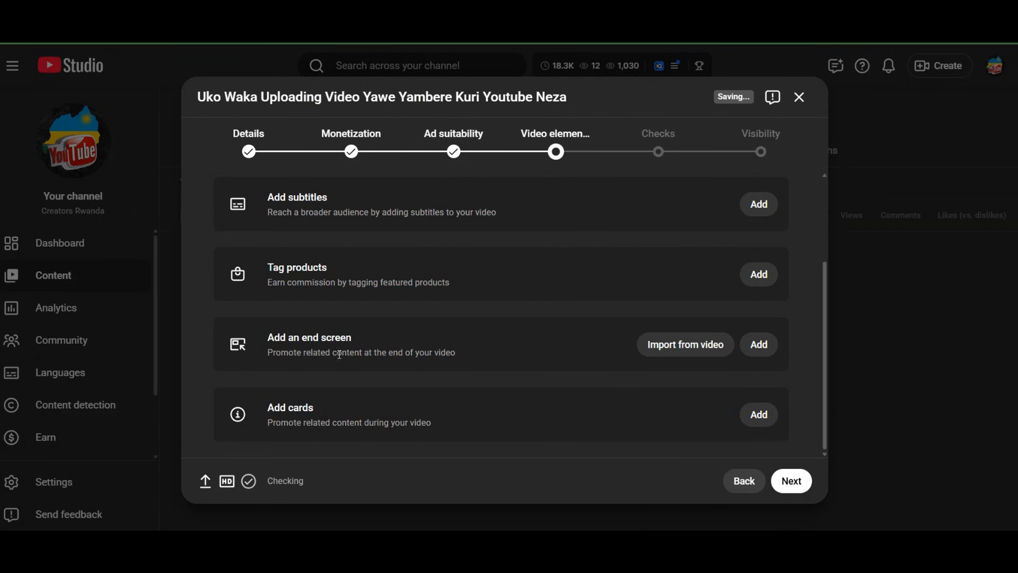
pyautogui.click(677, 345)
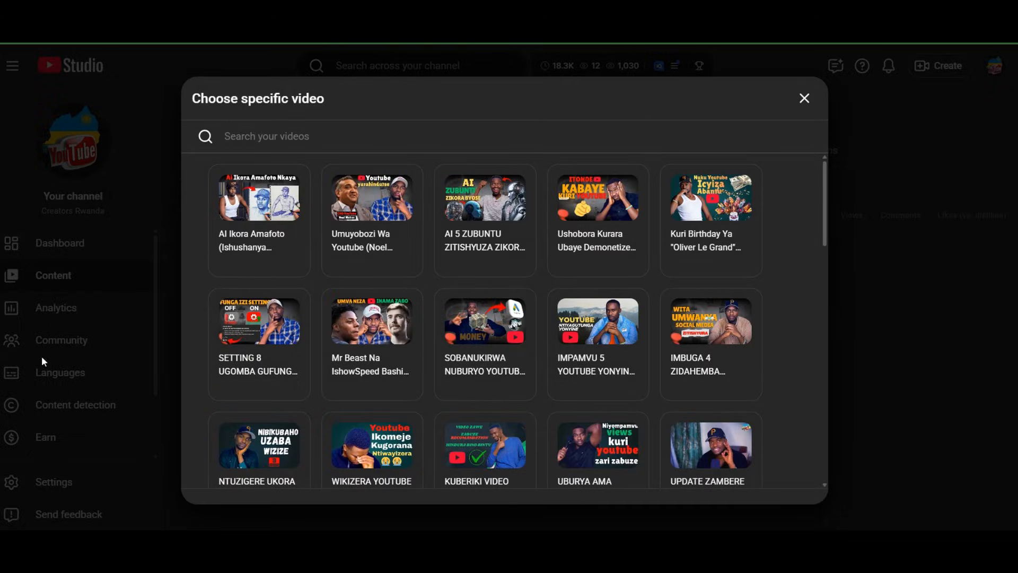
pyautogui.click(804, 98)
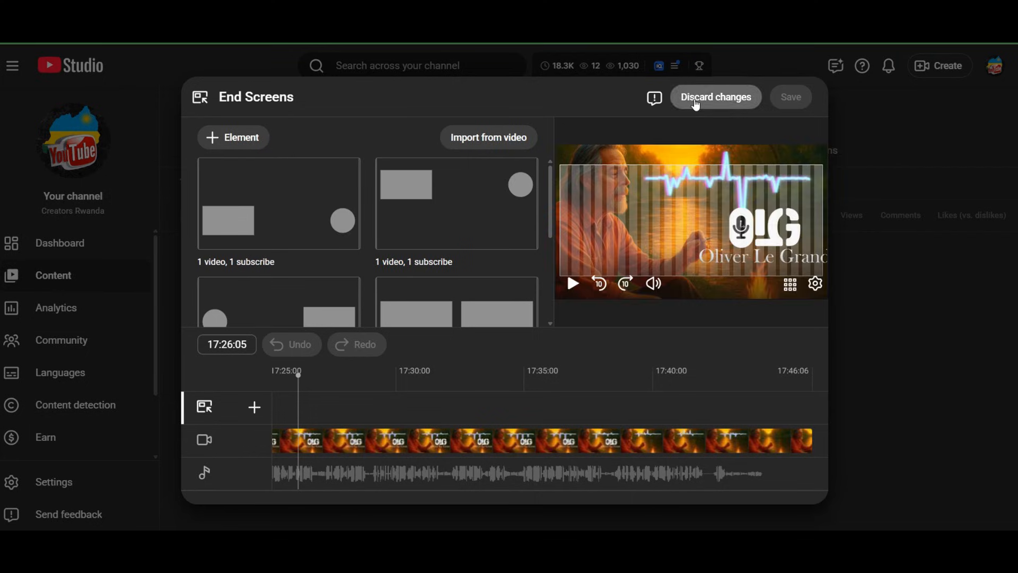
pyautogui.click(696, 101)
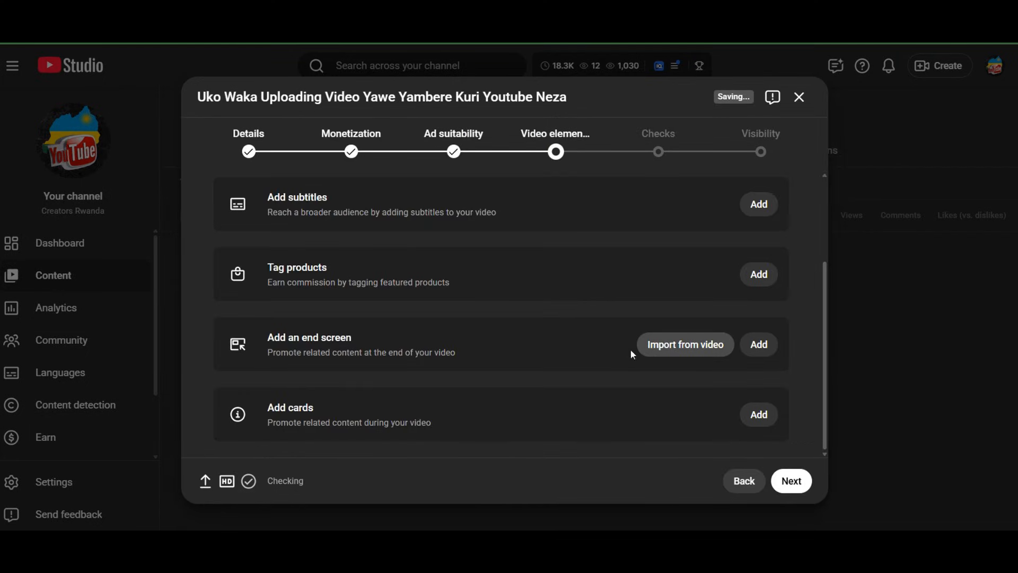
# Open the end screen editor, compare the layout templates, and apply the 1 video, 1 playlist, 1 subscribe layout
pyautogui.click(757, 348)
pyautogui.scroll(-3, 498, 216)
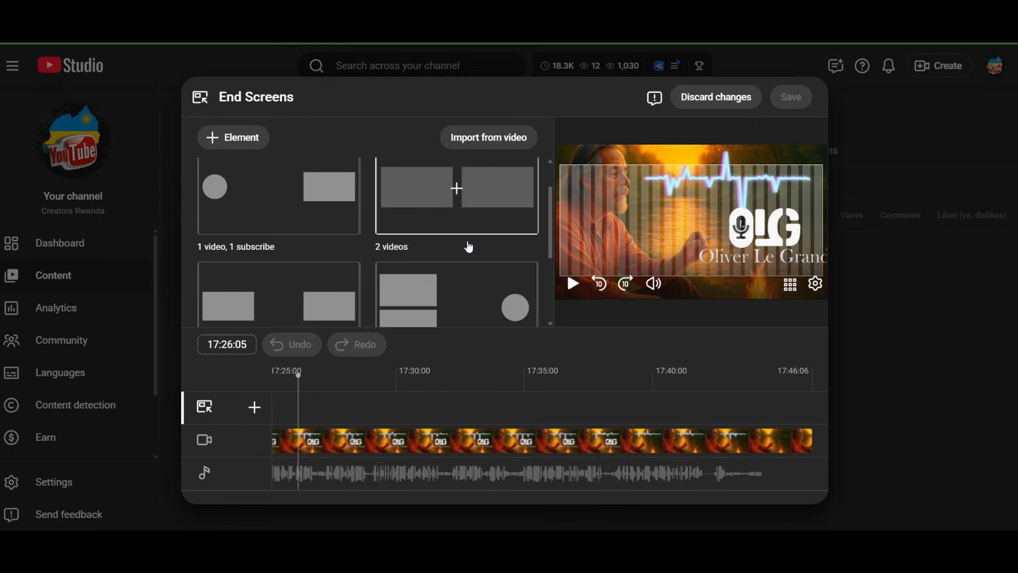
pyautogui.scroll(3, 468, 245)
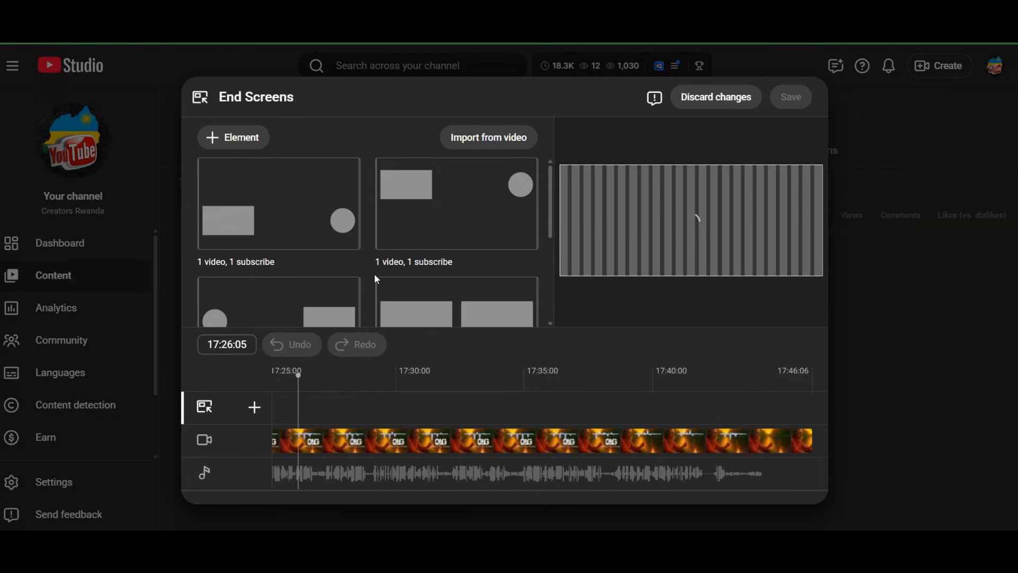
pyautogui.scroll(-3, 376, 278)
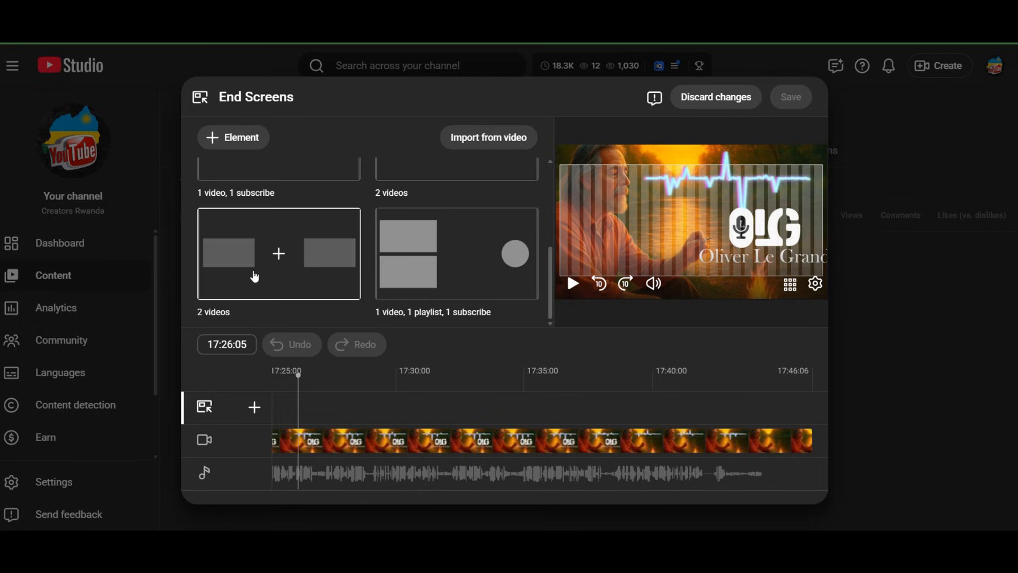
pyautogui.scroll(5, 312, 253)
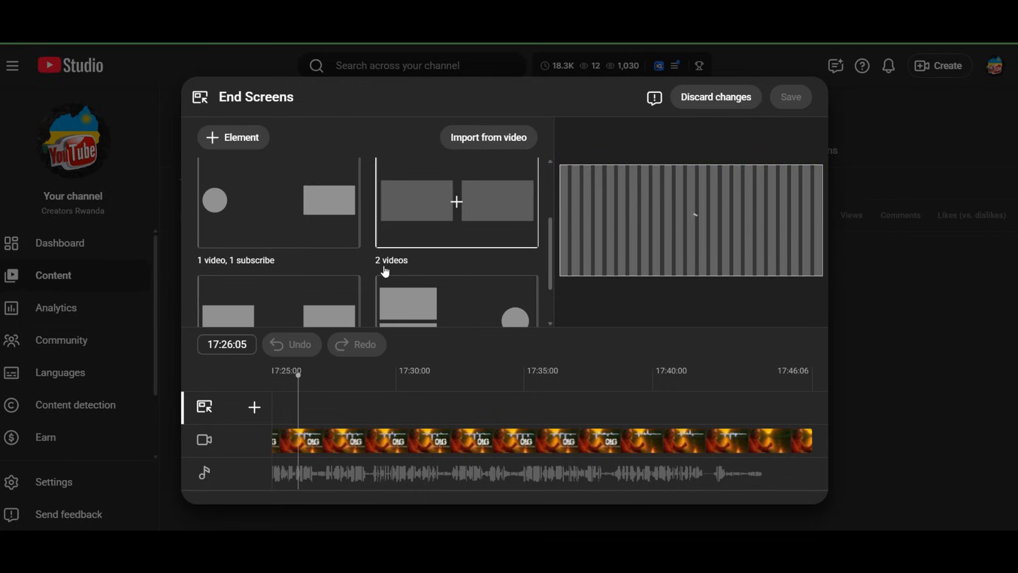
pyautogui.scroll(-5, 398, 249)
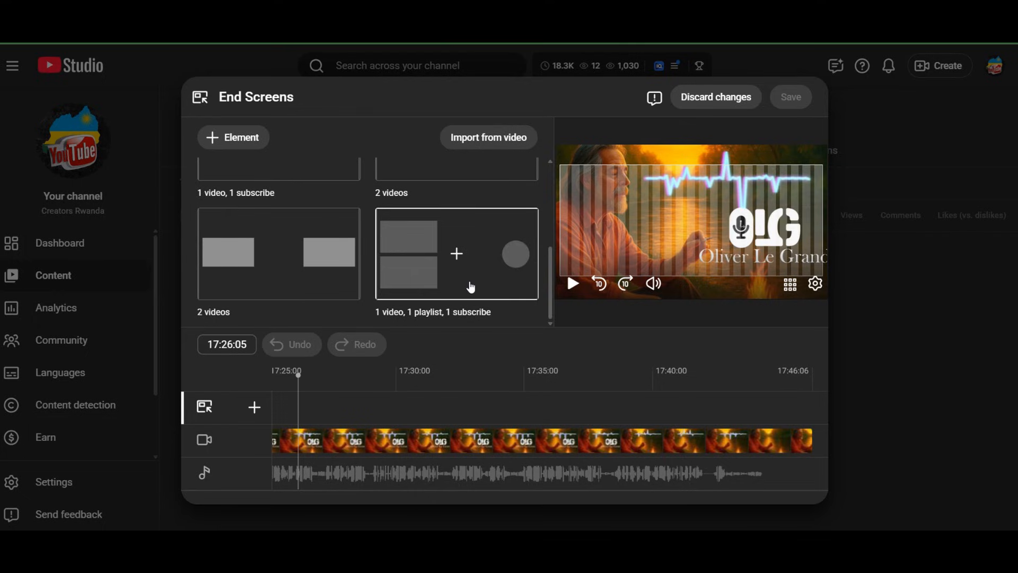
pyautogui.click(469, 287)
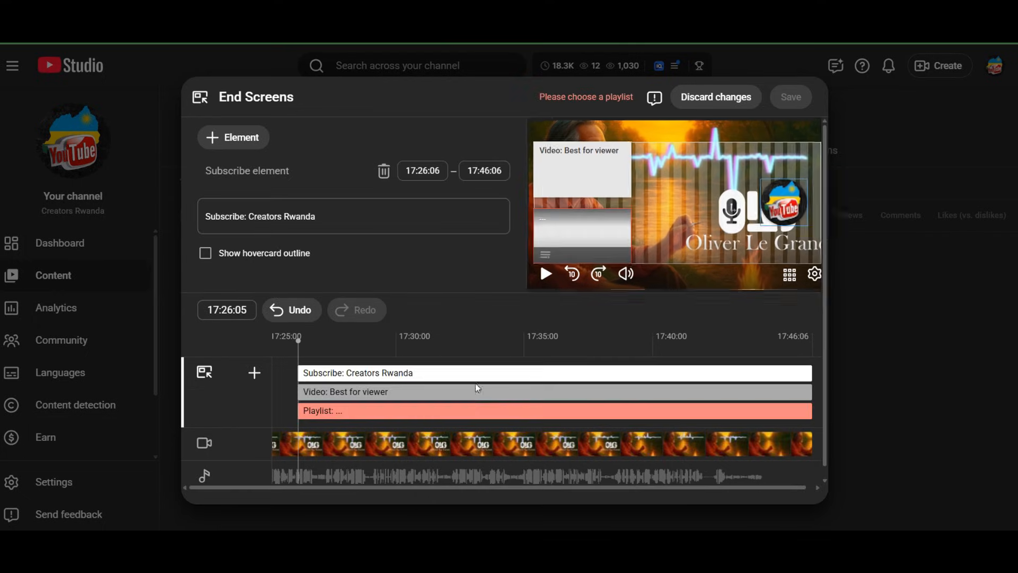
# Assign the AMASOMO playlist to the end screen's playlist element and save the end screen
pyautogui.click(345, 410)
pyautogui.click(352, 229)
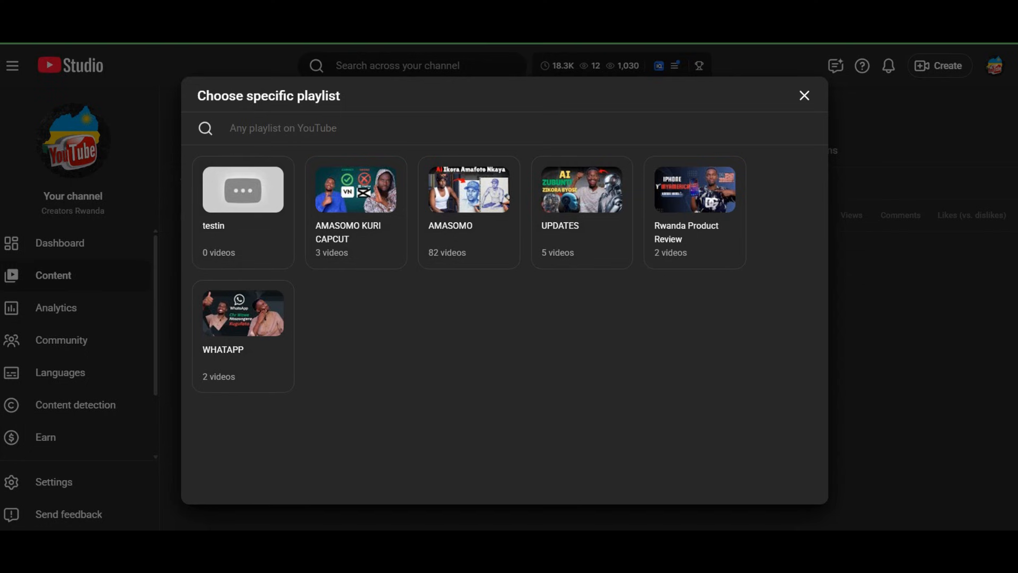
pyautogui.click(451, 245)
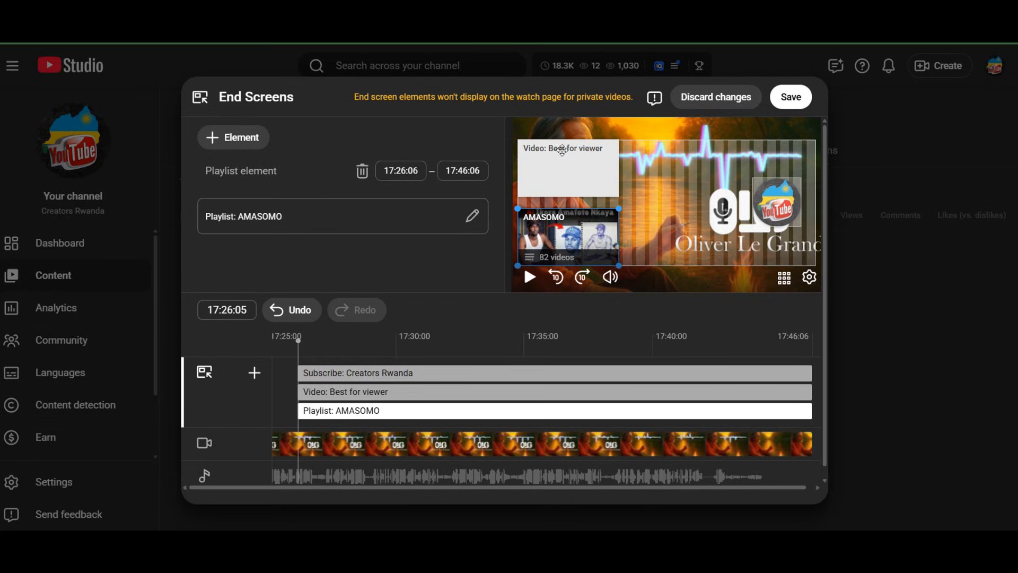
pyautogui.click(796, 96)
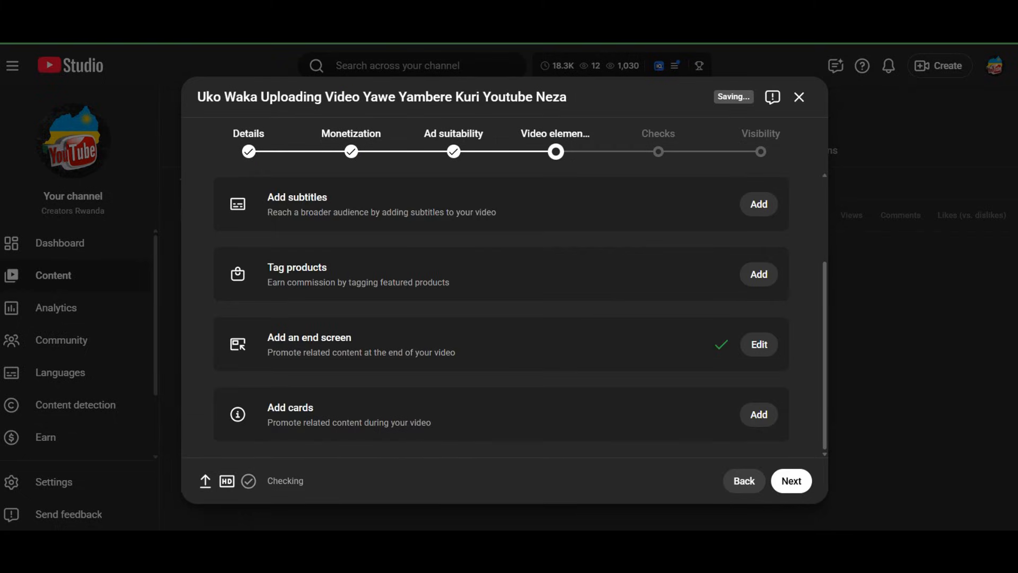
# Look over the video elements, continue to the Checks stage, and review its copyright and ad suitability sections
pyautogui.scroll(3, 428, 259)
pyautogui.scroll(-3, 428, 259)
pyautogui.scroll(3, 665, 399)
pyautogui.scroll(-3, 658, 387)
pyautogui.scroll(3, 631, 374)
pyautogui.scroll(-3, 419, 370)
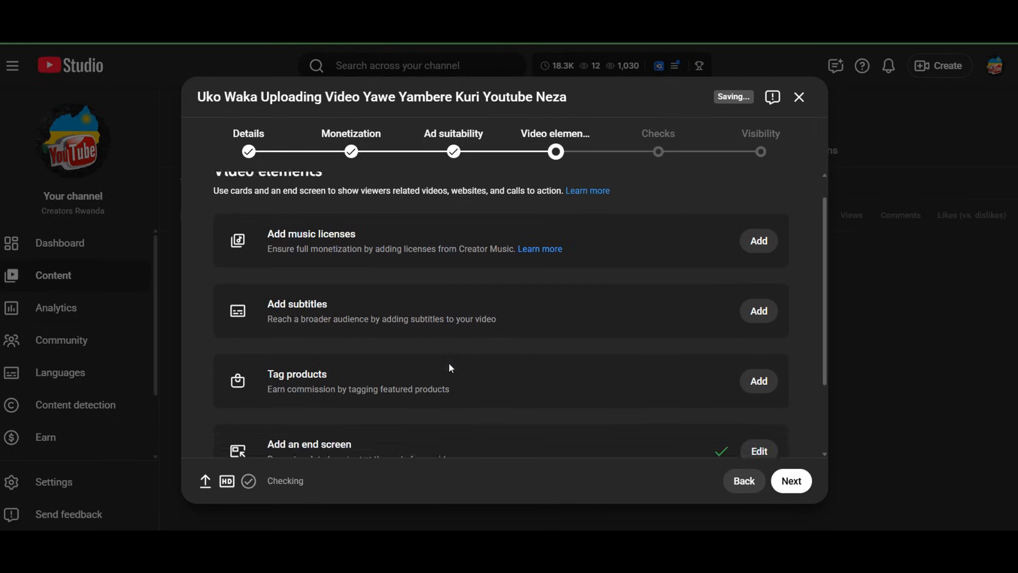
pyautogui.click(780, 487)
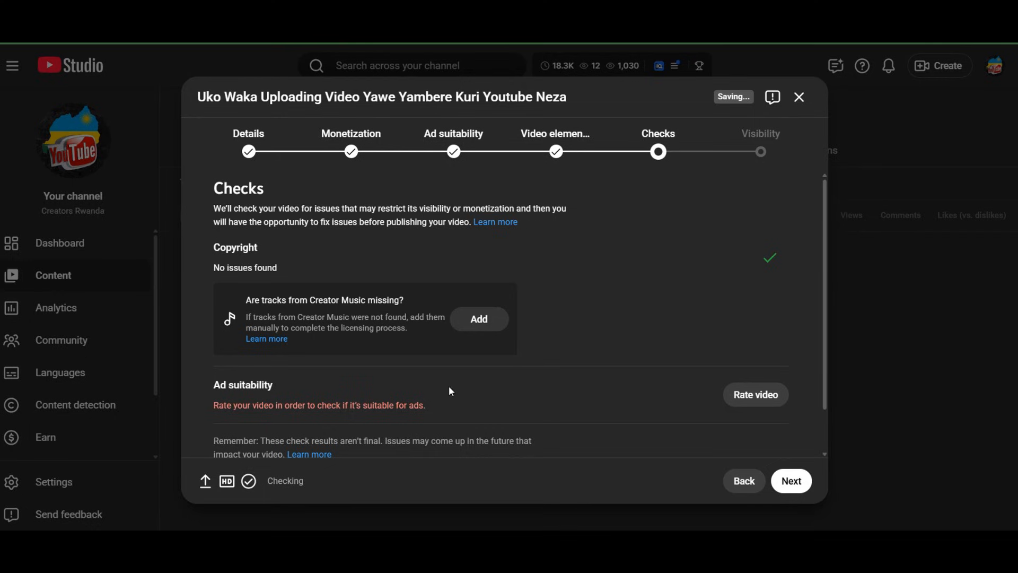
pyautogui.scroll(-2, 424, 397)
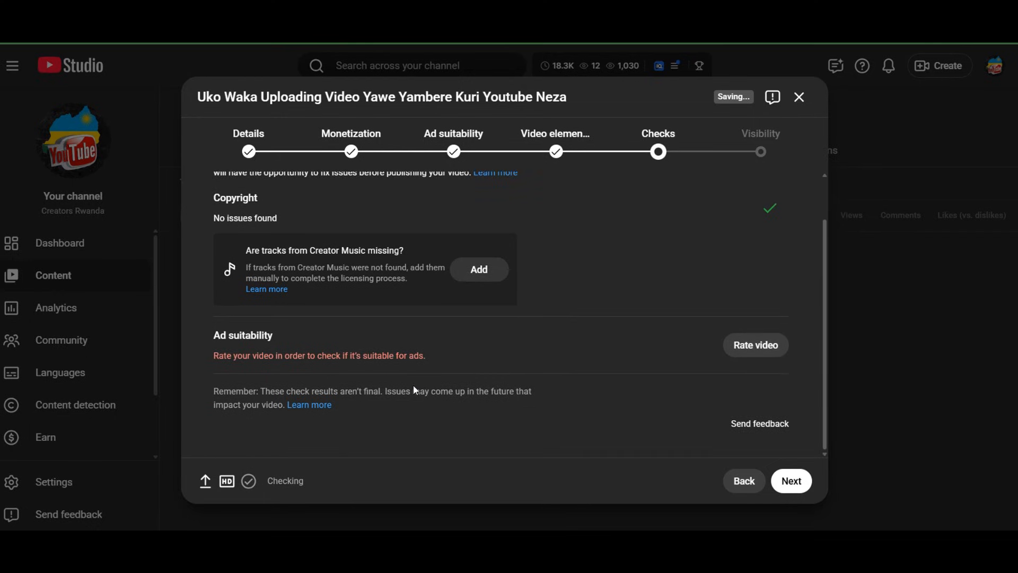
pyautogui.scroll(2, 313, 353)
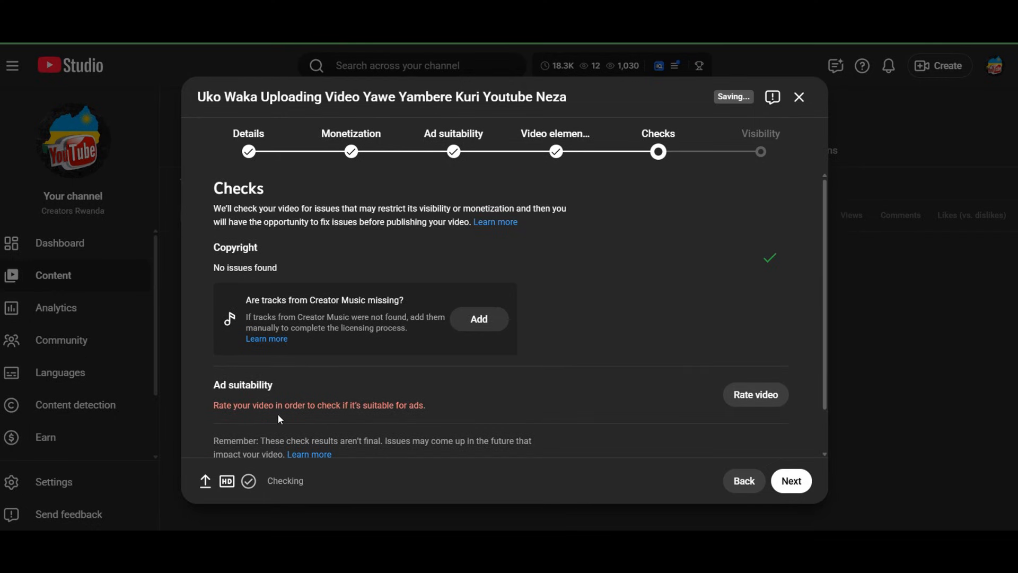
# Revisit the submitted ad suitability rating from the Checks stage, read through its categories, and return to Checks
pyautogui.click(756, 393)
pyautogui.scroll(-5, 667, 361)
pyautogui.scroll(5, 670, 352)
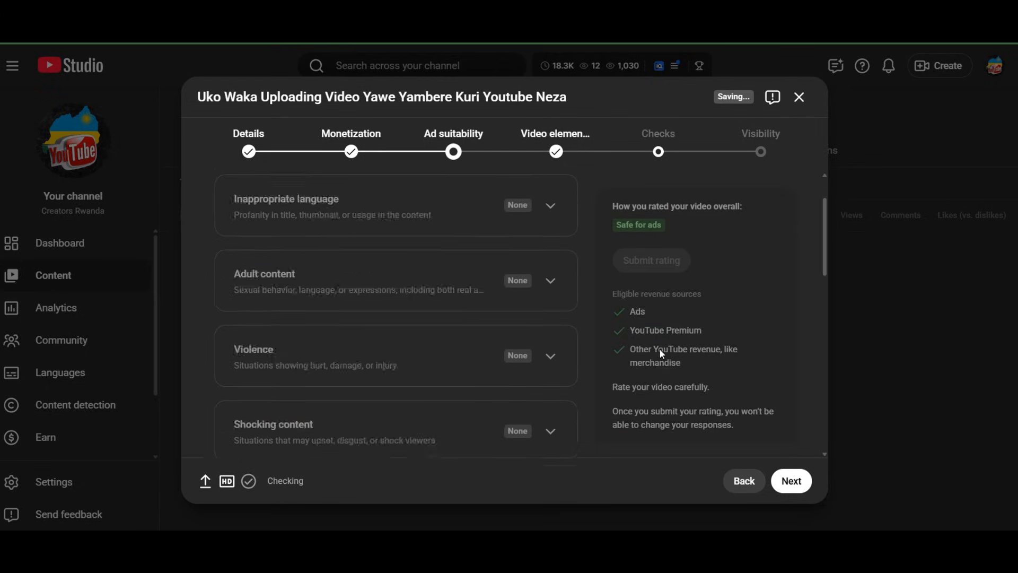
pyautogui.scroll(-10, 517, 297)
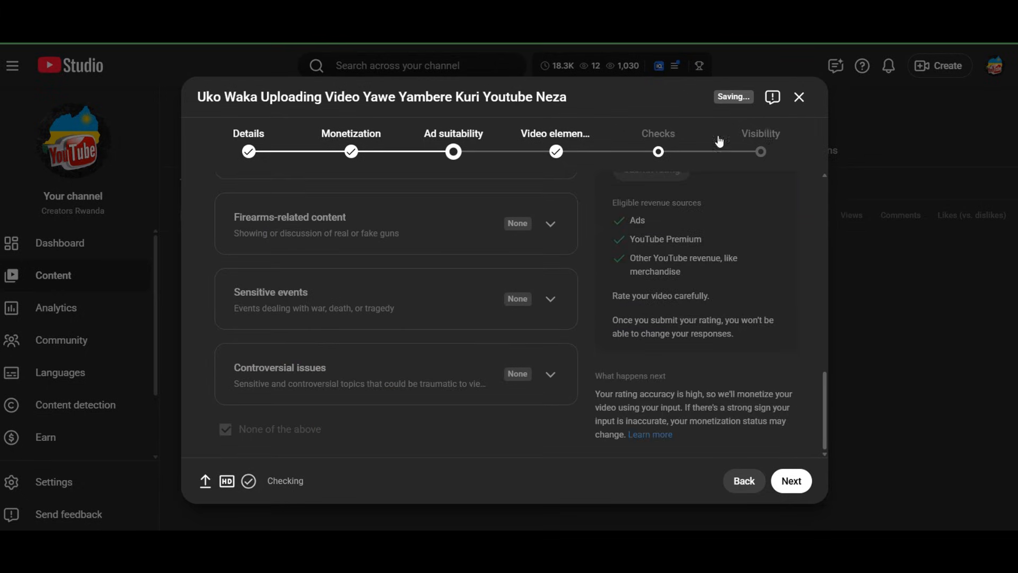
pyautogui.click(658, 151)
pyautogui.scroll(-2, 466, 348)
pyautogui.scroll(2, 520, 334)
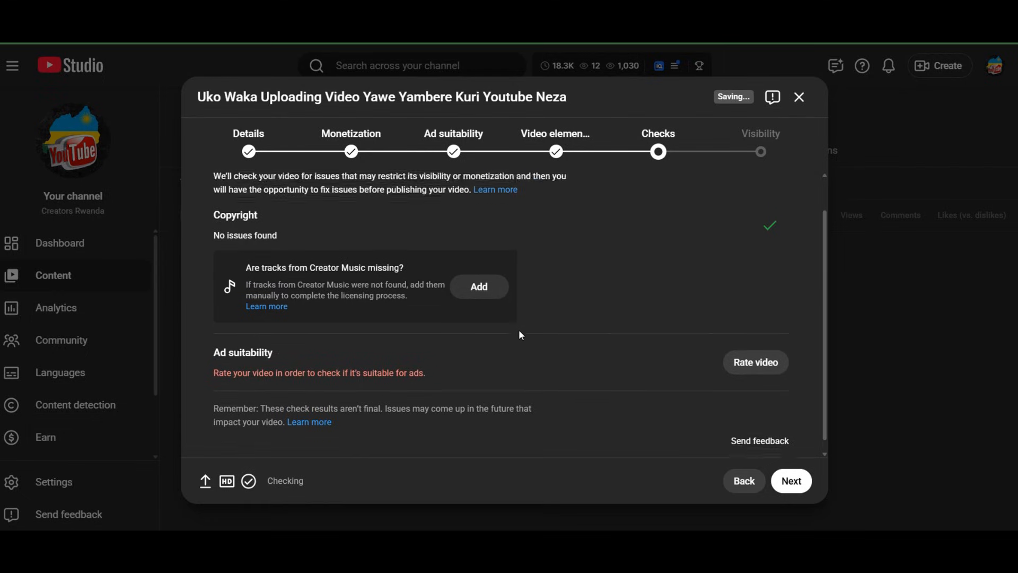
pyautogui.scroll(-2, 635, 337)
pyautogui.scroll(2, 636, 337)
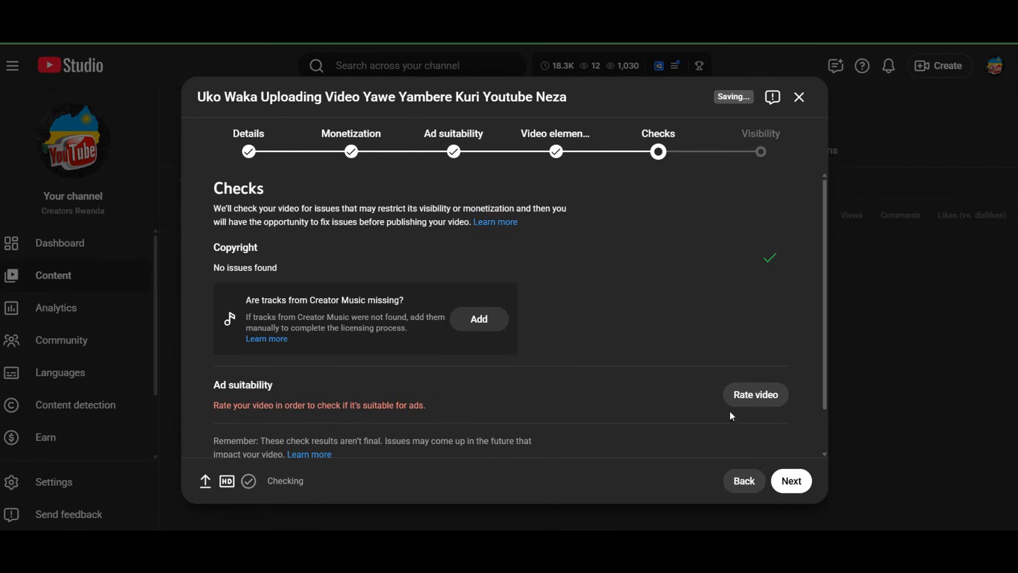
# Continue to the Visibility stage and review the save, publish and schedule options
pyautogui.click(798, 482)
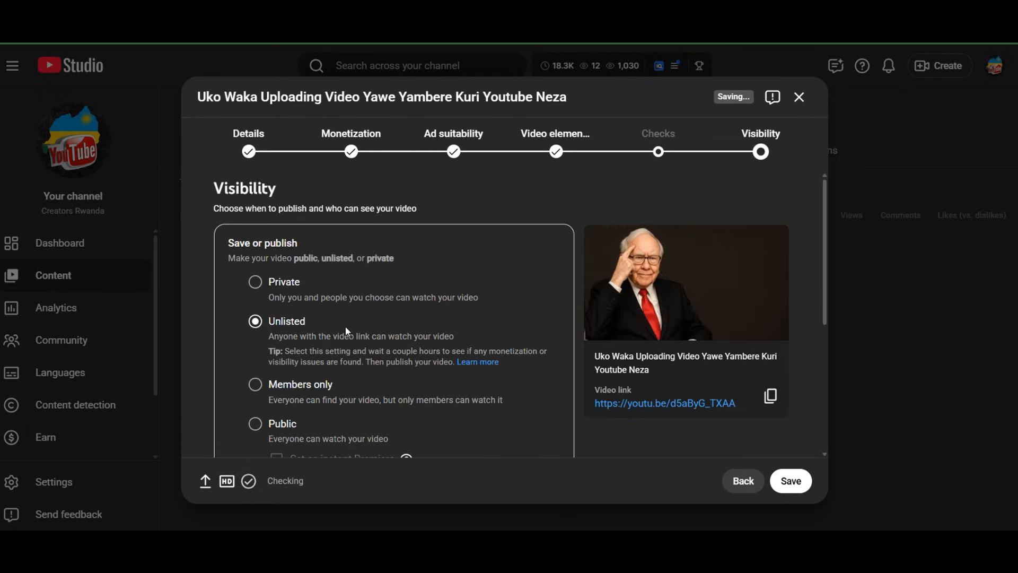
pyautogui.scroll(-5, 345, 328)
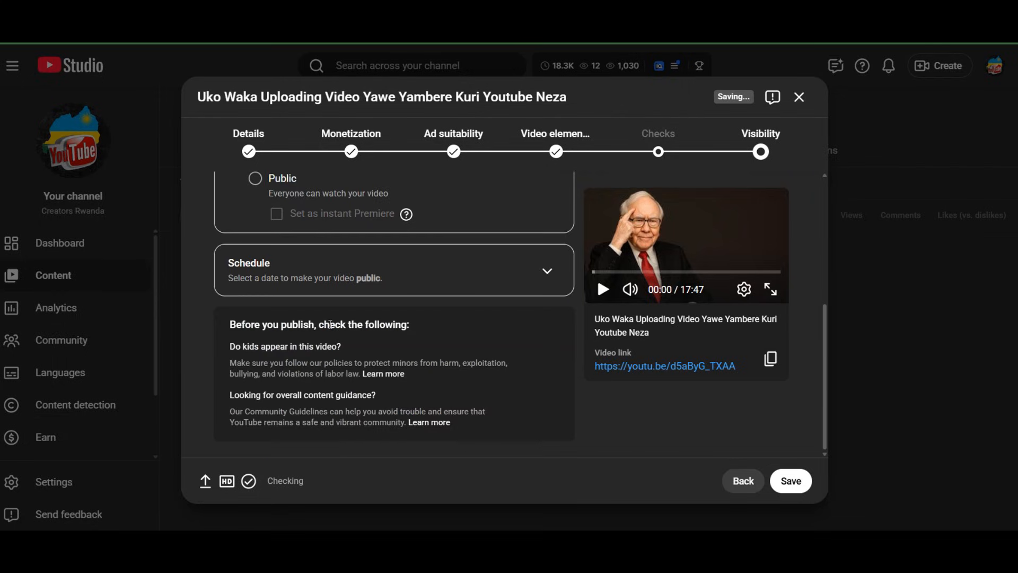
pyautogui.scroll(5, 334, 325)
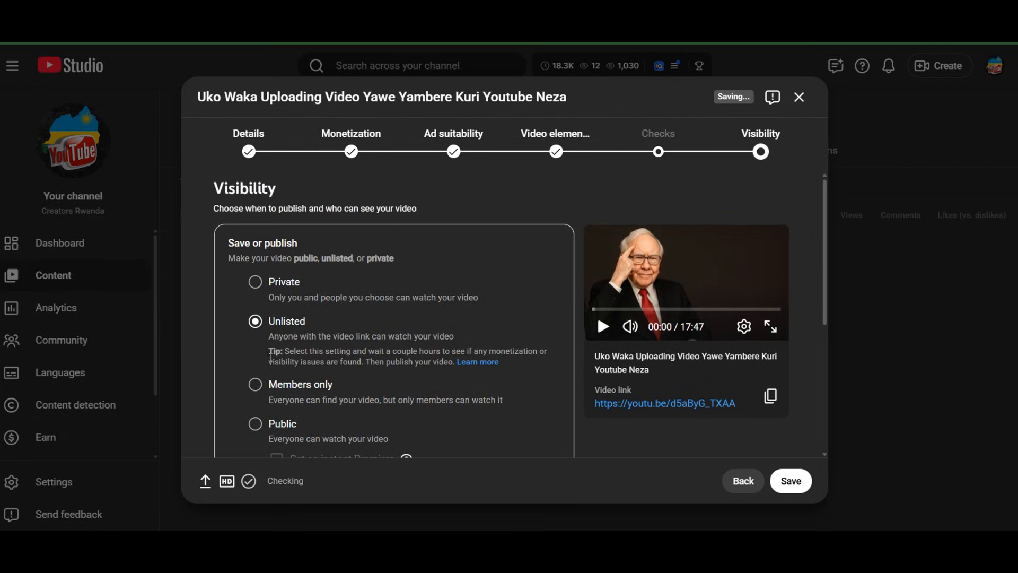
pyautogui.scroll(-5, 271, 356)
pyautogui.scroll(4, 289, 376)
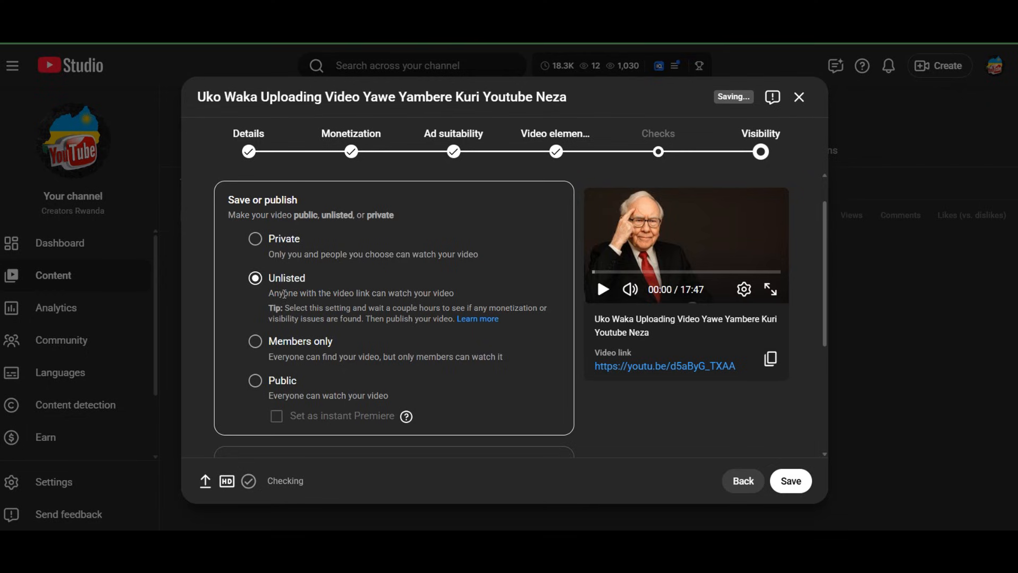
pyautogui.scroll(-4, 333, 339)
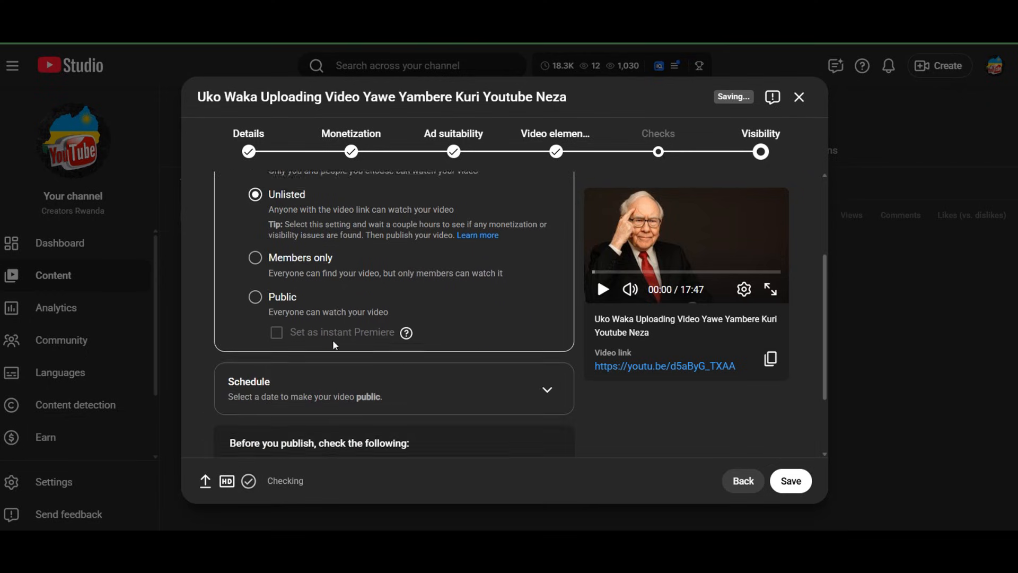
# Review the schedule option and pre-publish checks, and save the uploaded video with Unlisted visibility
pyautogui.scroll(1, 256, 224)
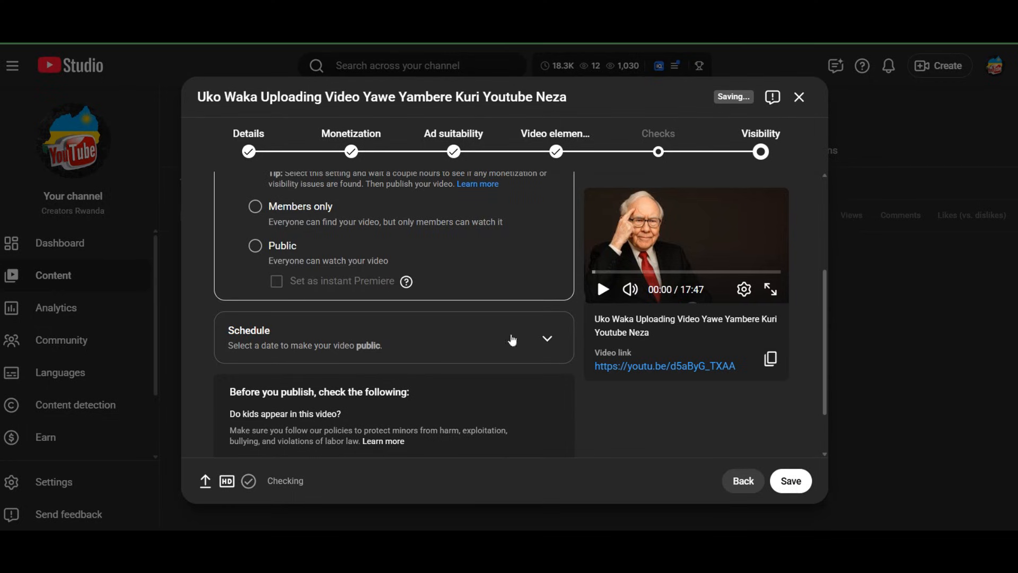
pyautogui.scroll(-1, 325, 332)
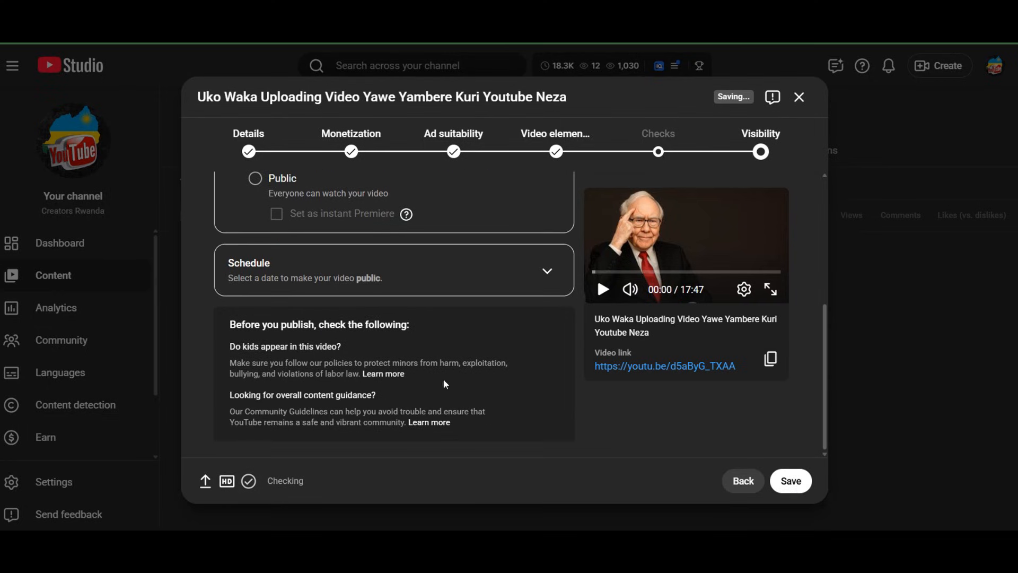
pyautogui.click(791, 483)
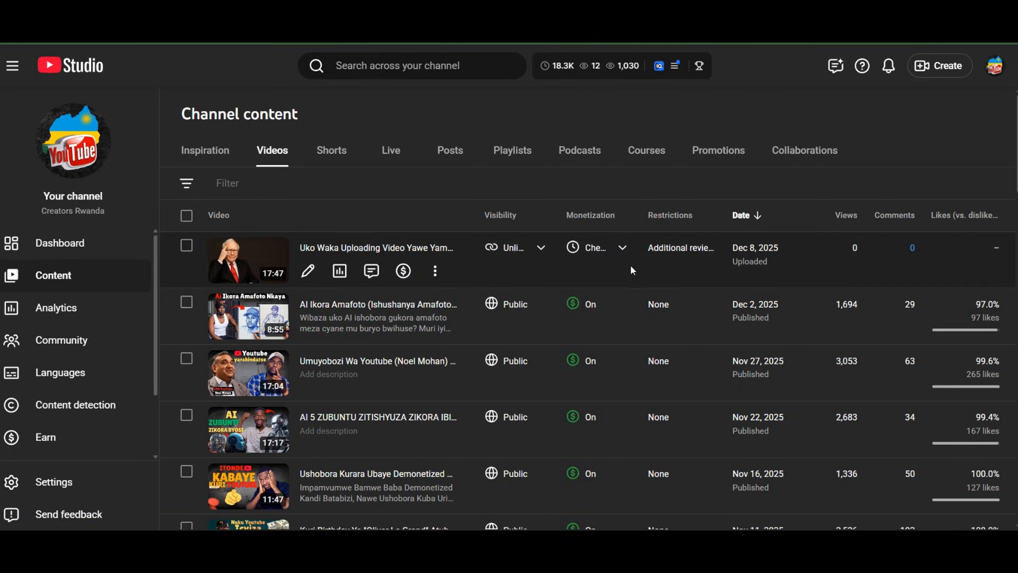
# Review the uploaded video's monetization settings and mid-roll ad slots without changing them, and return to the channel content list
pyautogui.moveTo(652, 258)
pyautogui.click(403, 271)
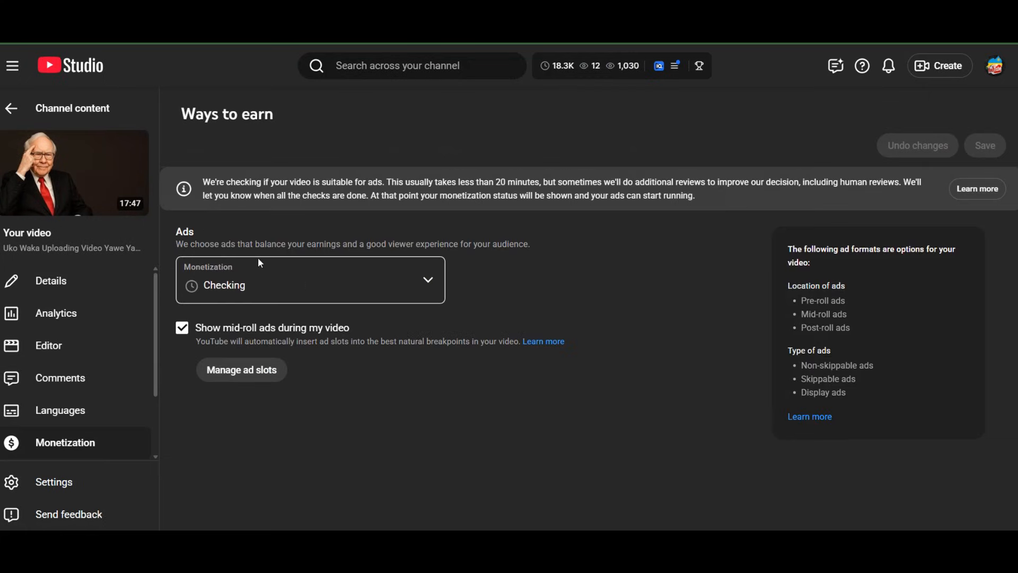
pyautogui.click(270, 377)
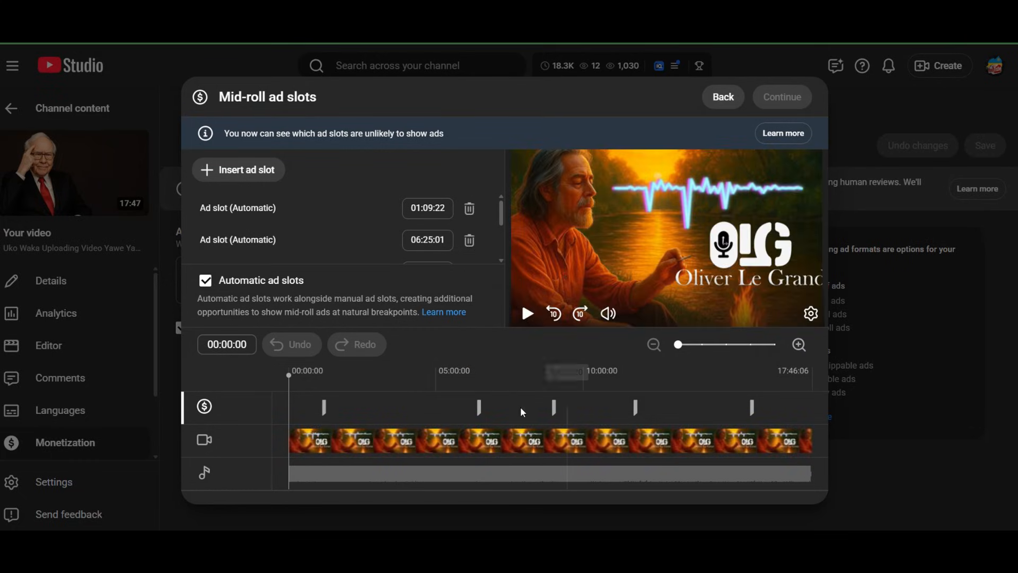
pyautogui.click(726, 101)
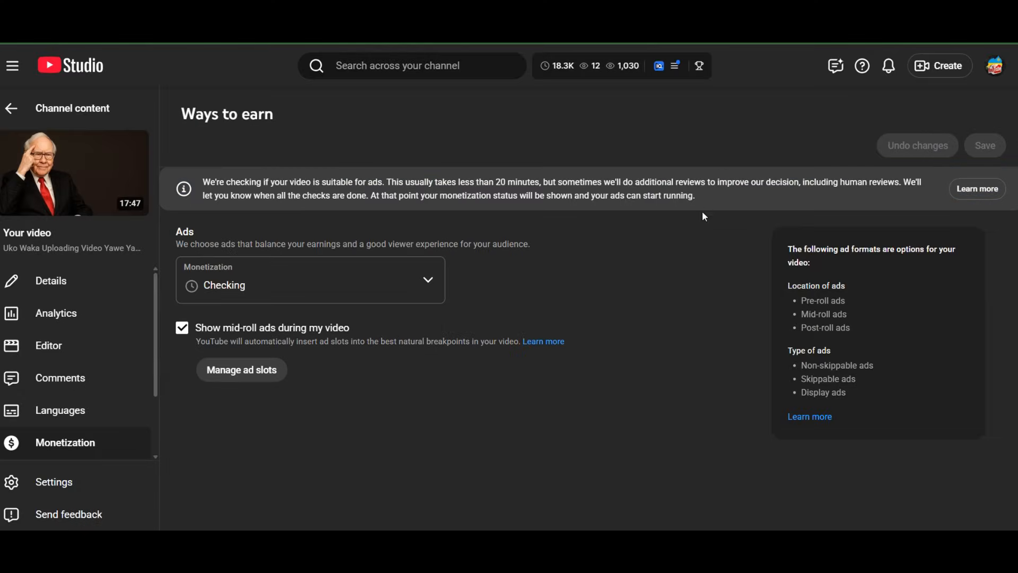
pyautogui.click(6, 109)
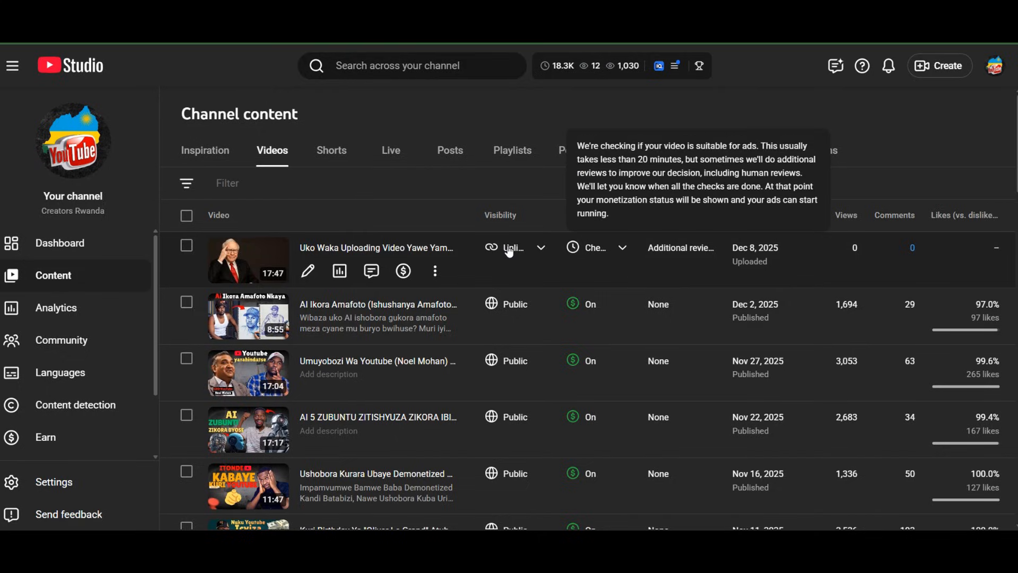
# Review the visibility options for the uploaded video from the content list and close them without saving a change
pyautogui.click(539, 247)
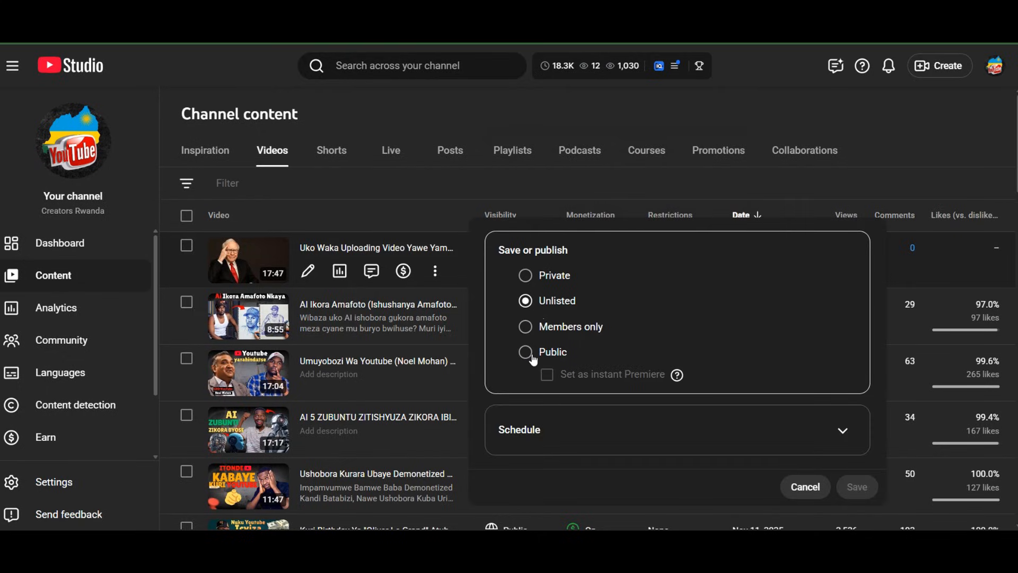
pyautogui.click(806, 487)
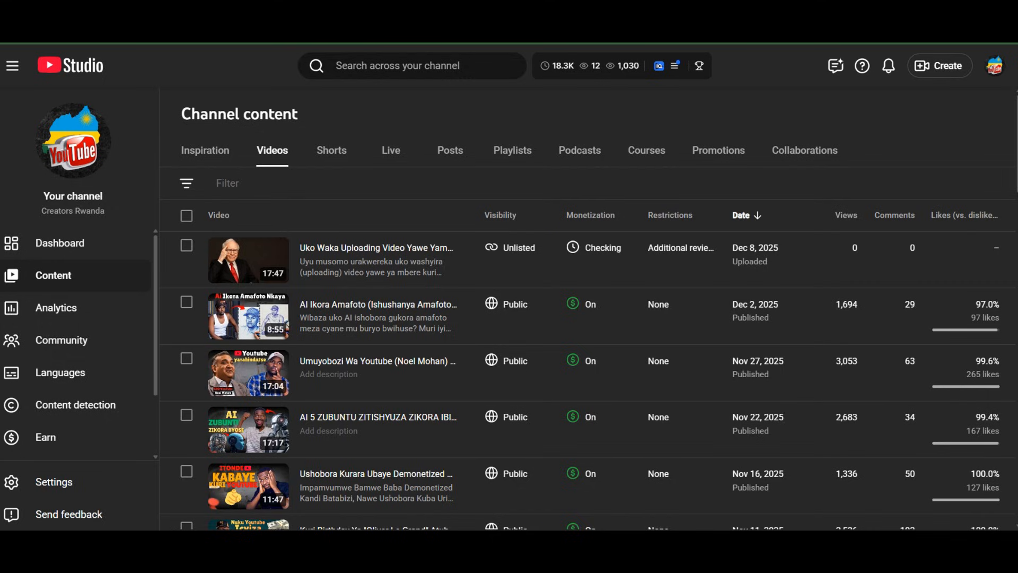
pyautogui.moveTo(973, 2)
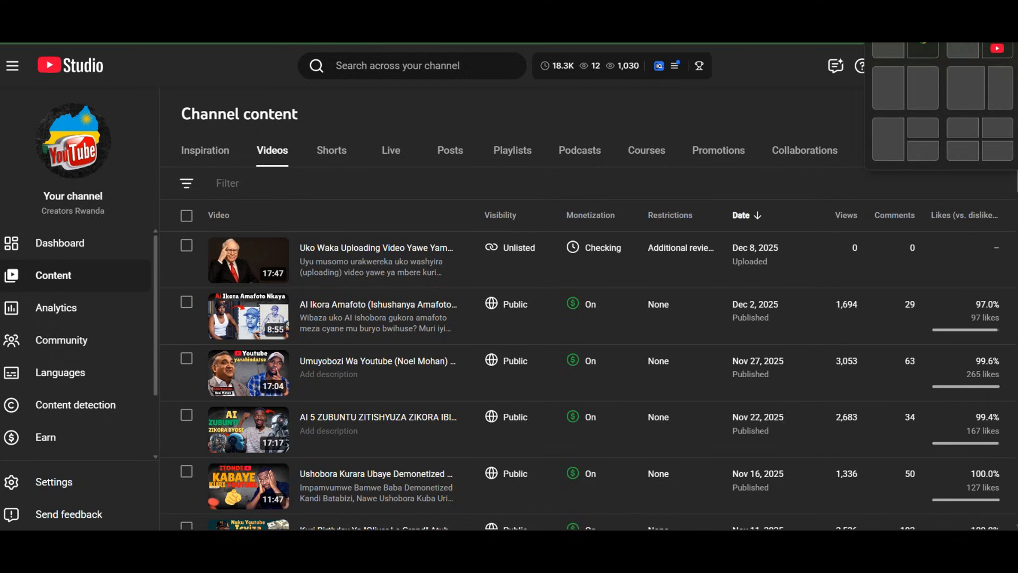